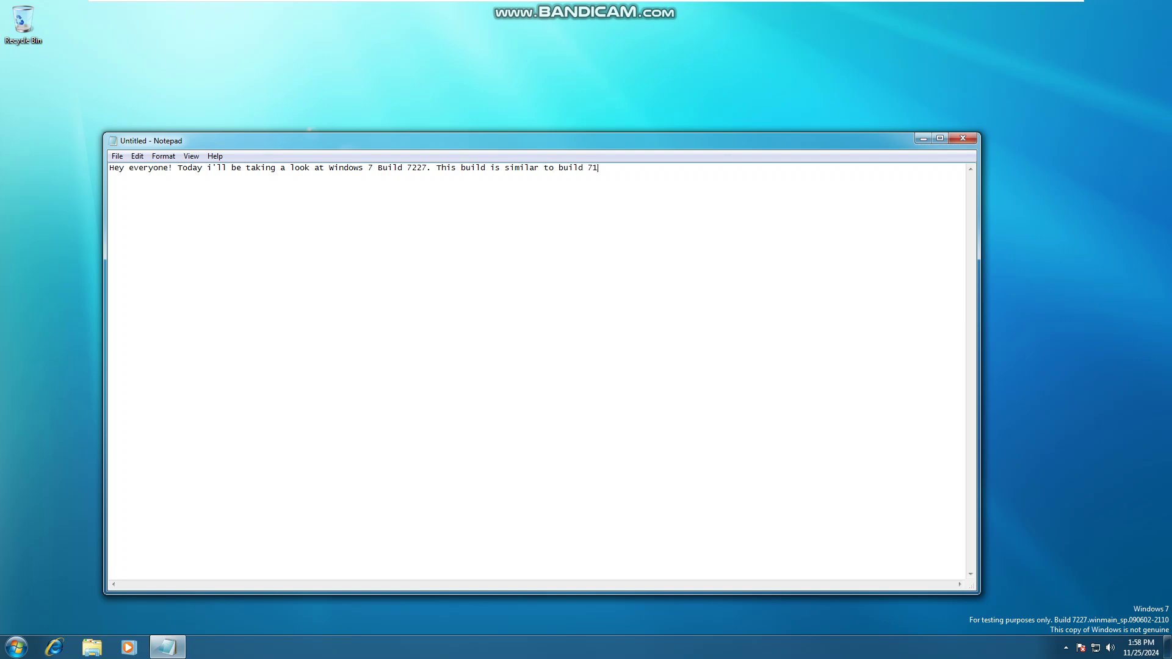
Minimize the Notepad window and open Calculator in Scientific mode
click(921, 138)
key(super)
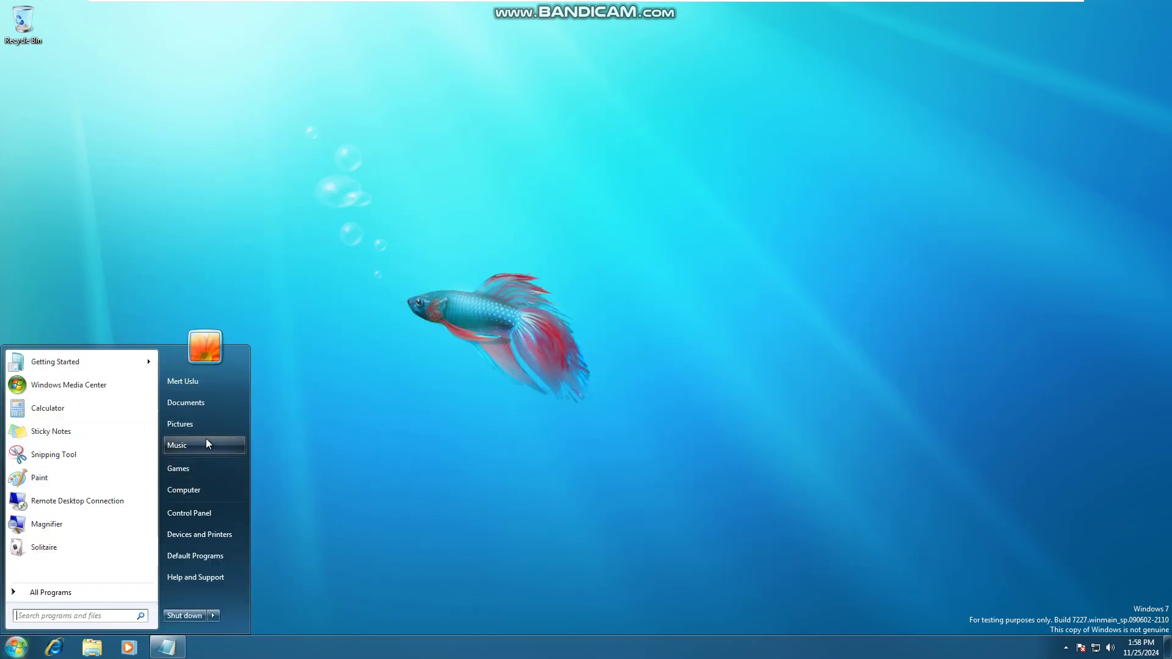
click(119, 404)
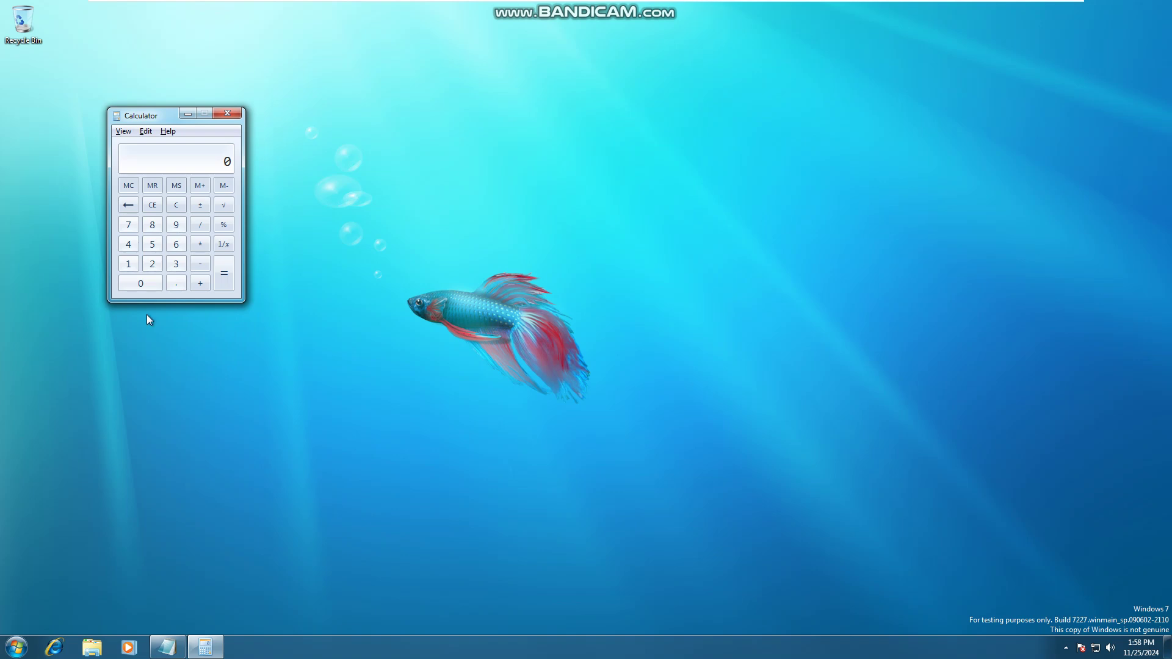
key(alt+2)
Multiply a number made of 32 nines by another number made of 32 nines
text(99999999999999999999999999999999)
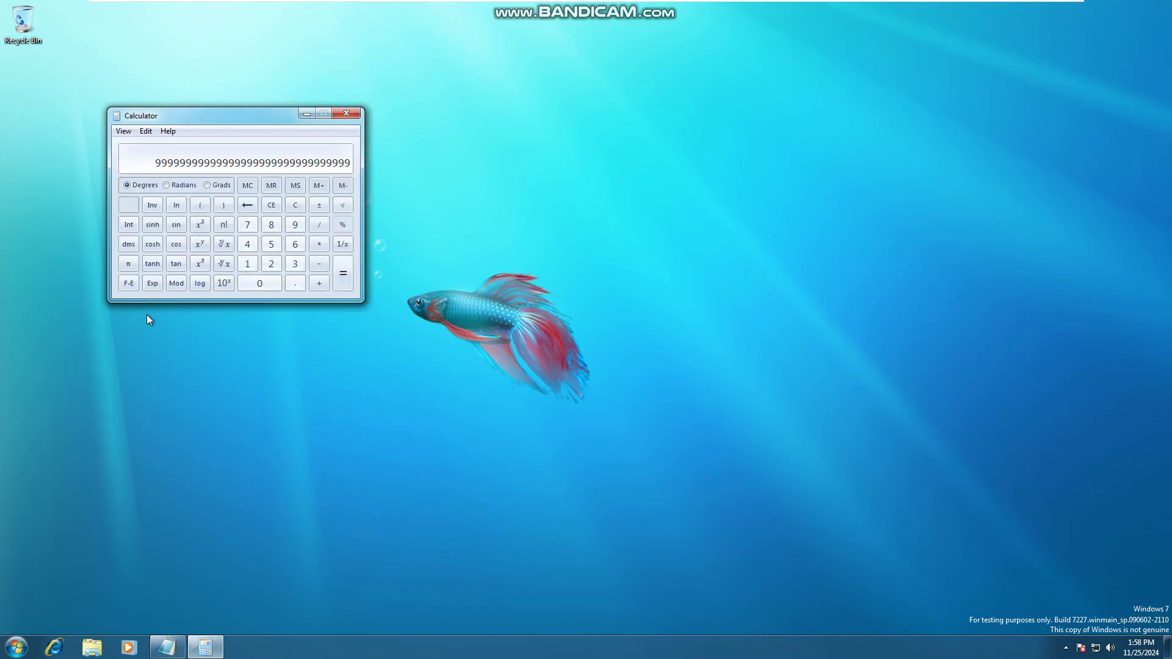
text(*)
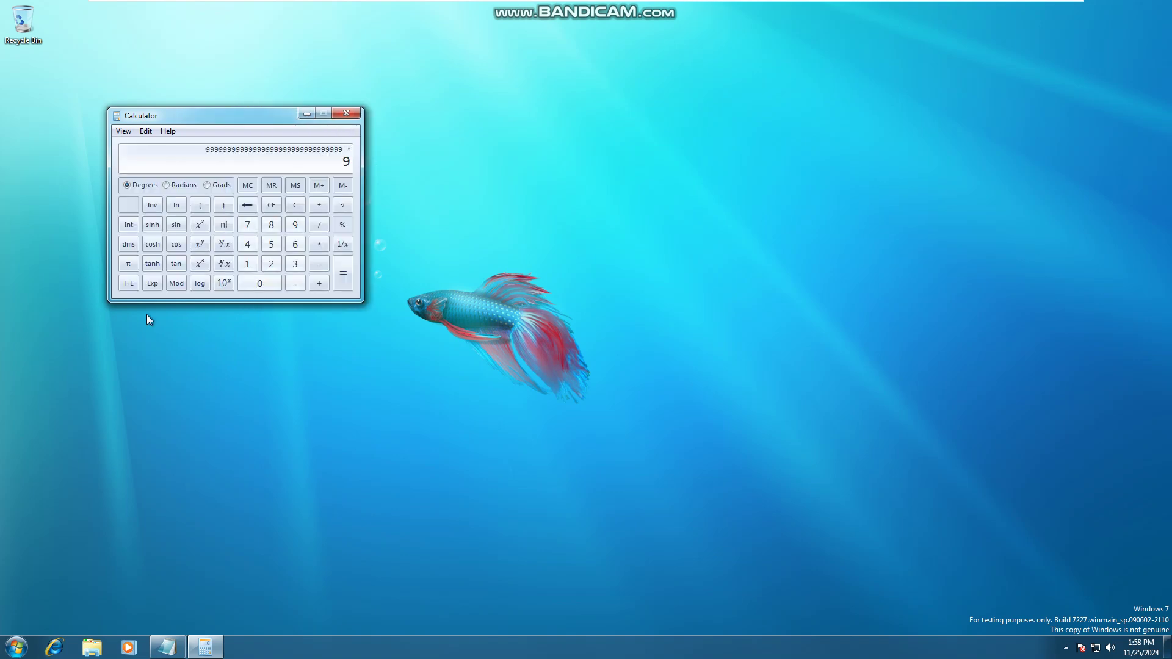
text(9999999999999999999999)
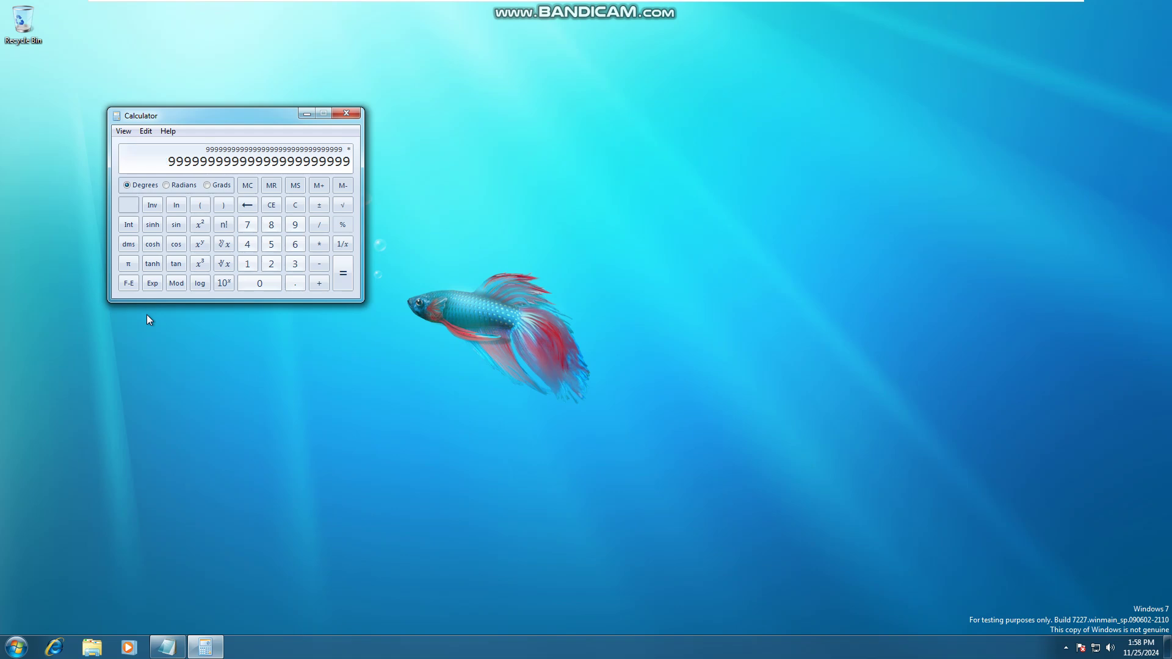
text(9999999999)
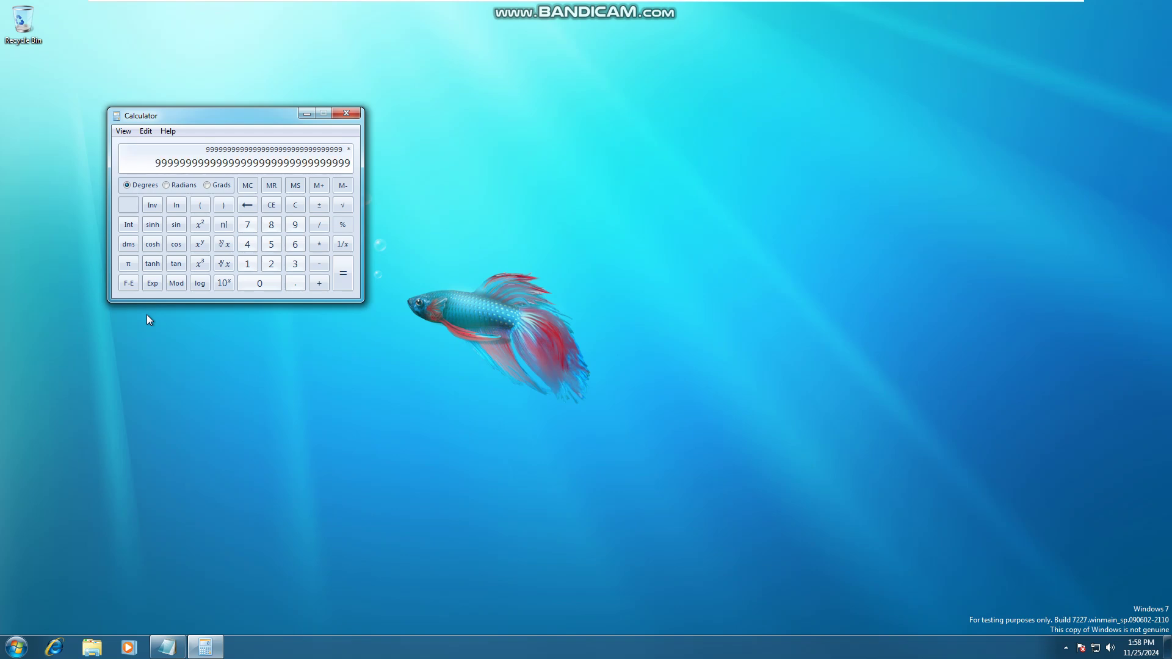
key(Return)
Repeatedly multiply the result by itself to push Calculator to its numeric limit
text(*)
key(Return)
text(*)
key(Return)
text(*)
key(Return)
text(*)
key(Return)
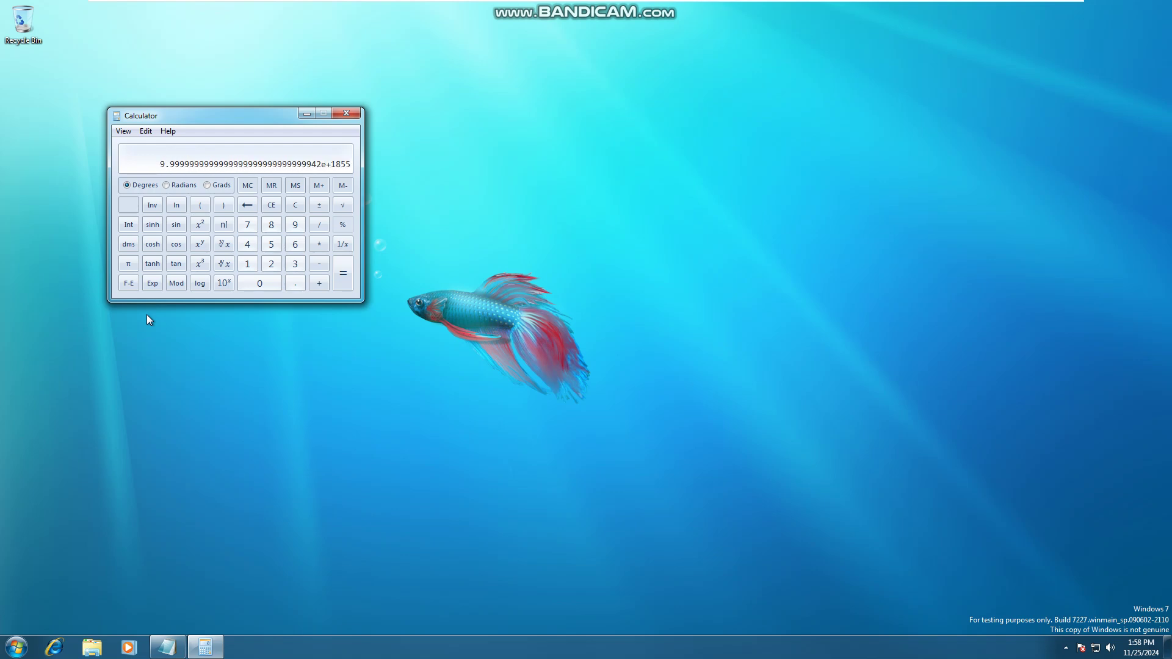
text(*)
key(Return)
text(*)
key(Return)
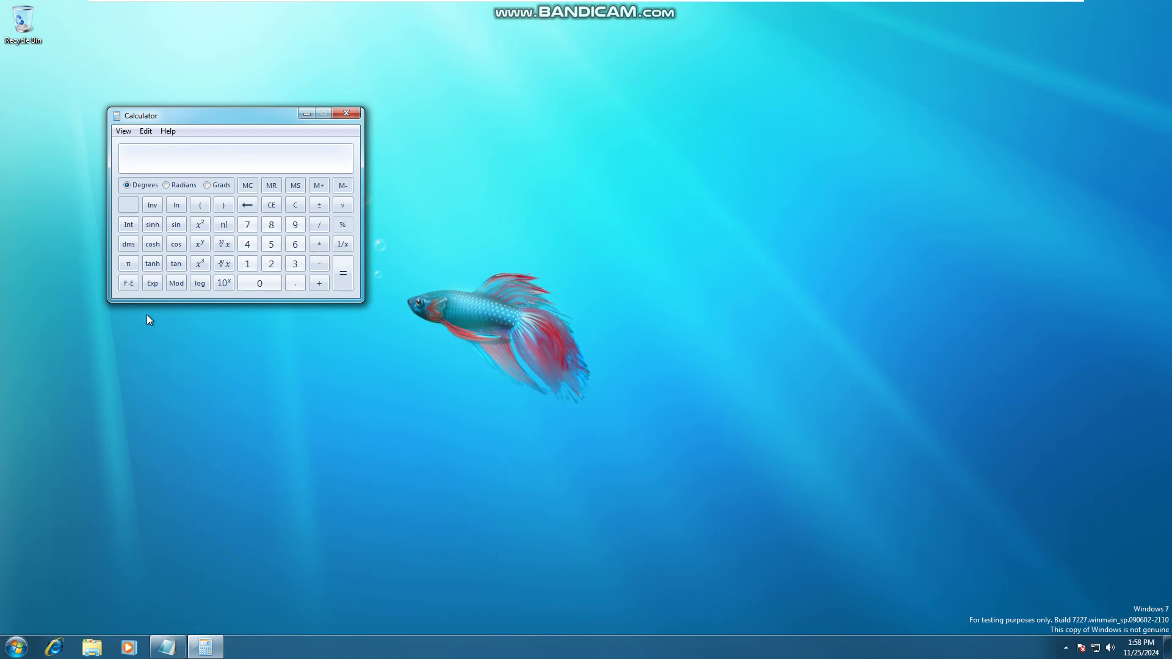
text(*)
key(Return)
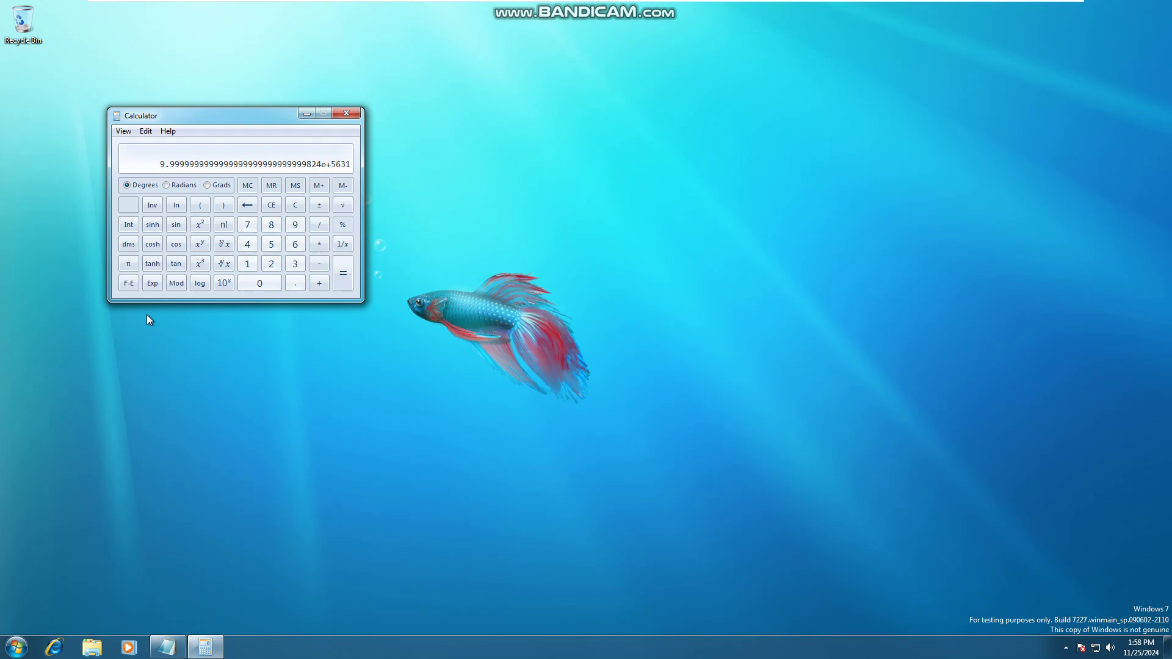
key(Return)
key(Return)
key(Return)
key(Return)
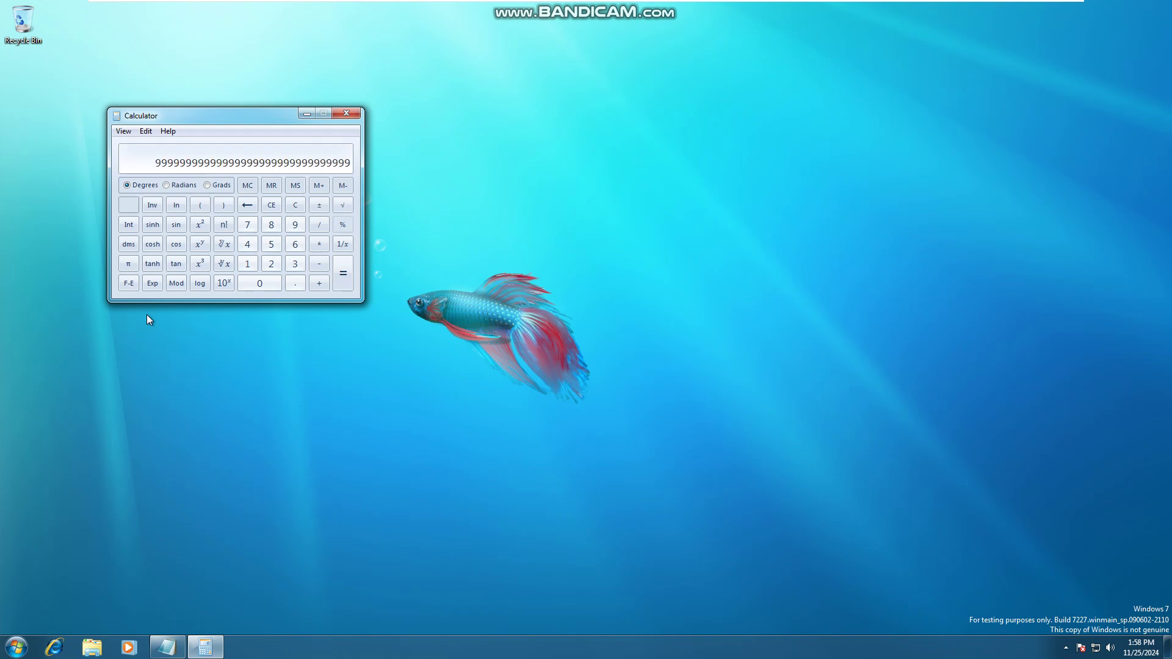
key(Return)
key(Return)
key(Return)
key(Return)
key(Return)
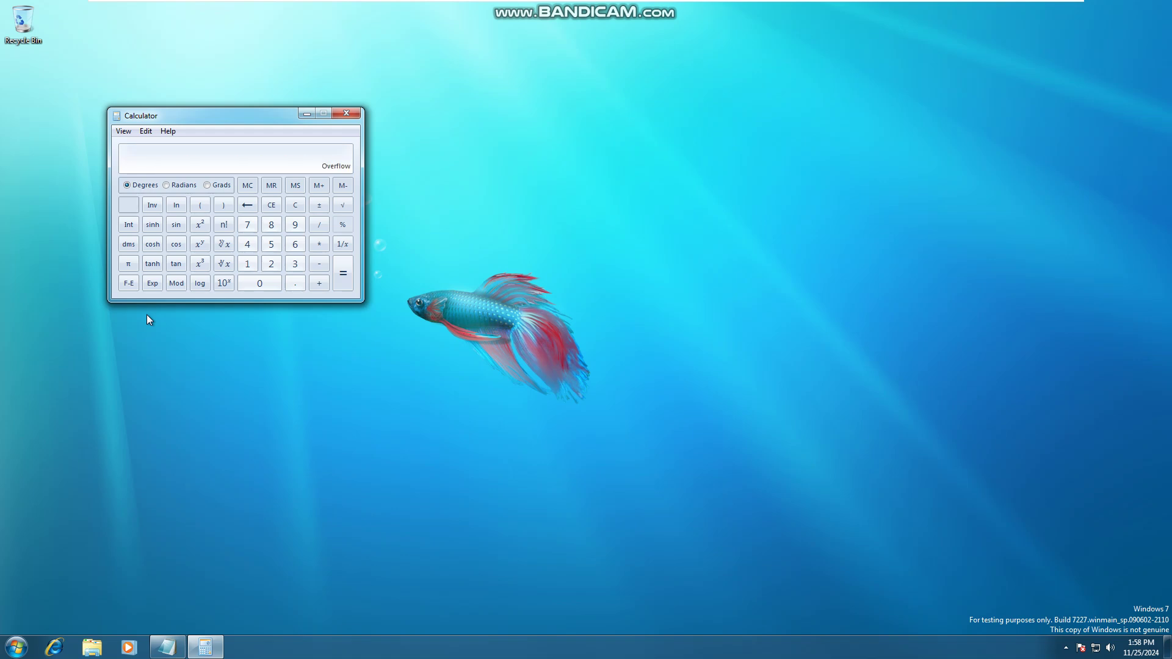
View the About Calculator version information, and close both the dialog and Calculator
click(168, 131)
click(189, 164)
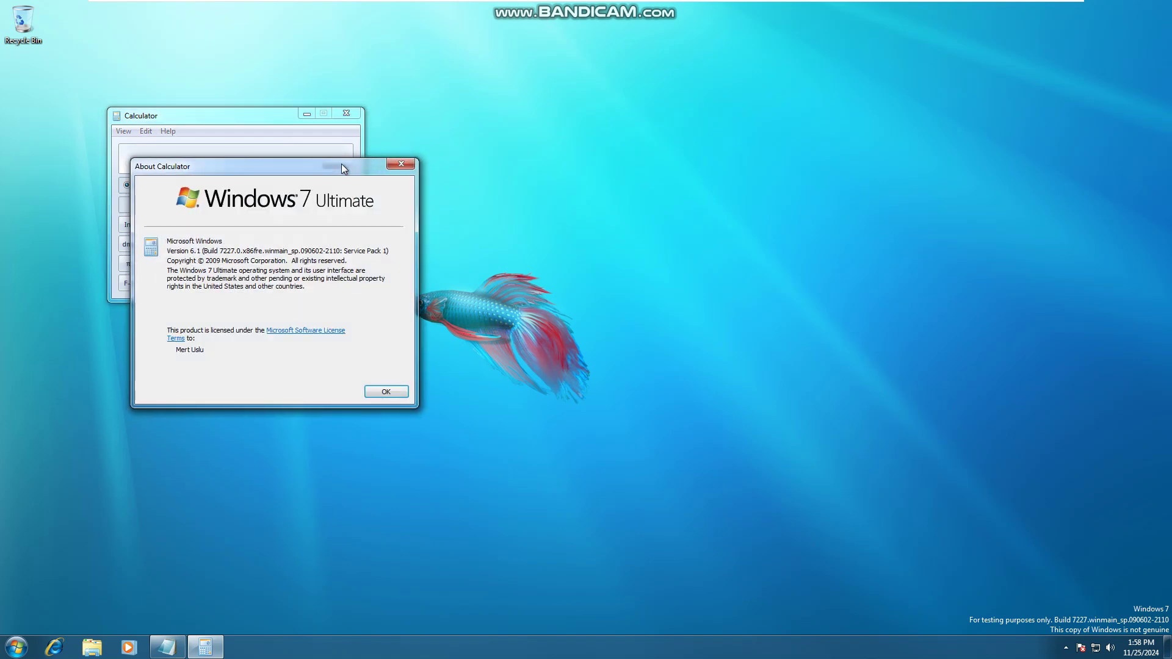
drag(342, 163, 229, 109)
click(285, 112)
click(348, 112)
Open Sticky Notes and write "Test 7227" in the note
click(17, 646)
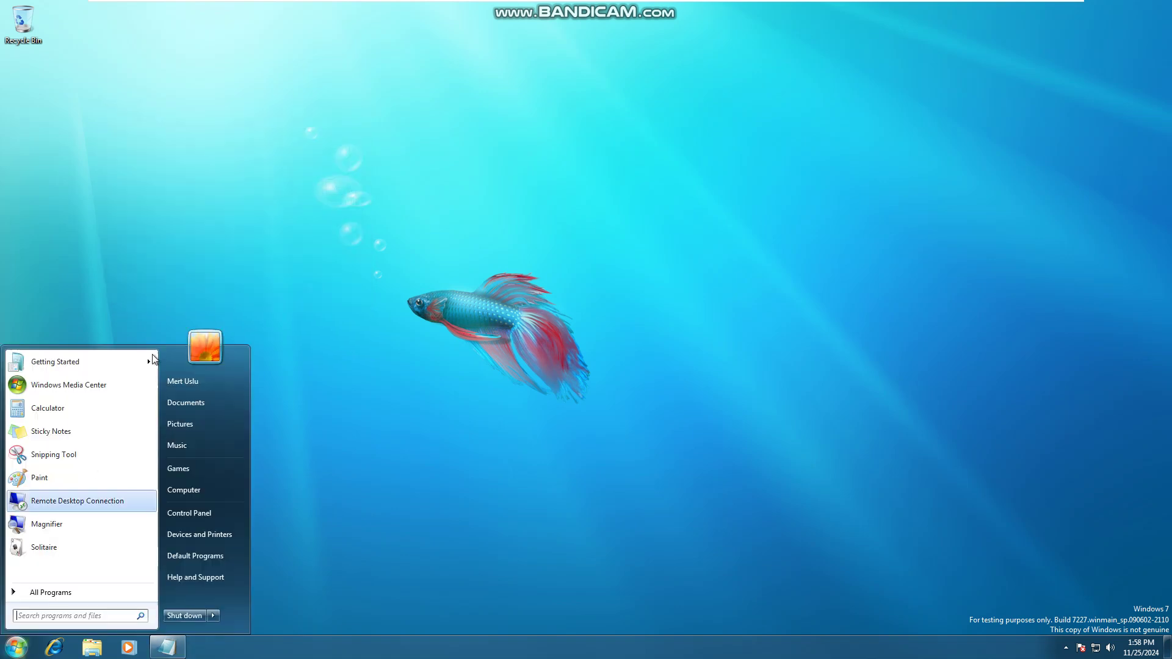
click(68, 434)
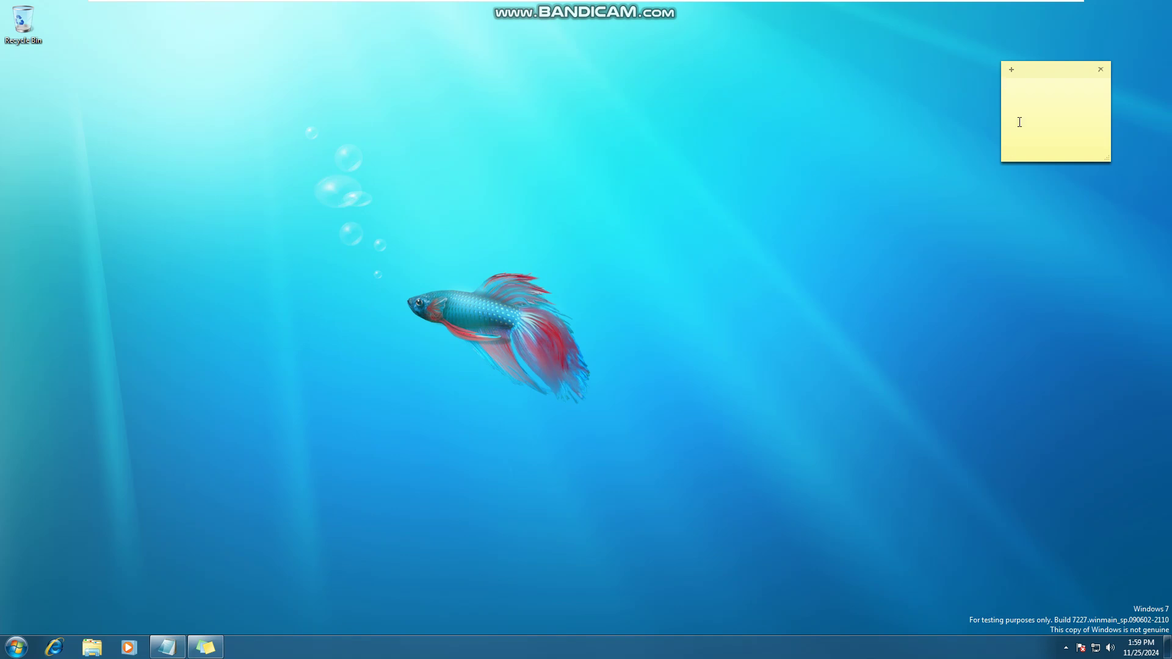
text(Test 7227)
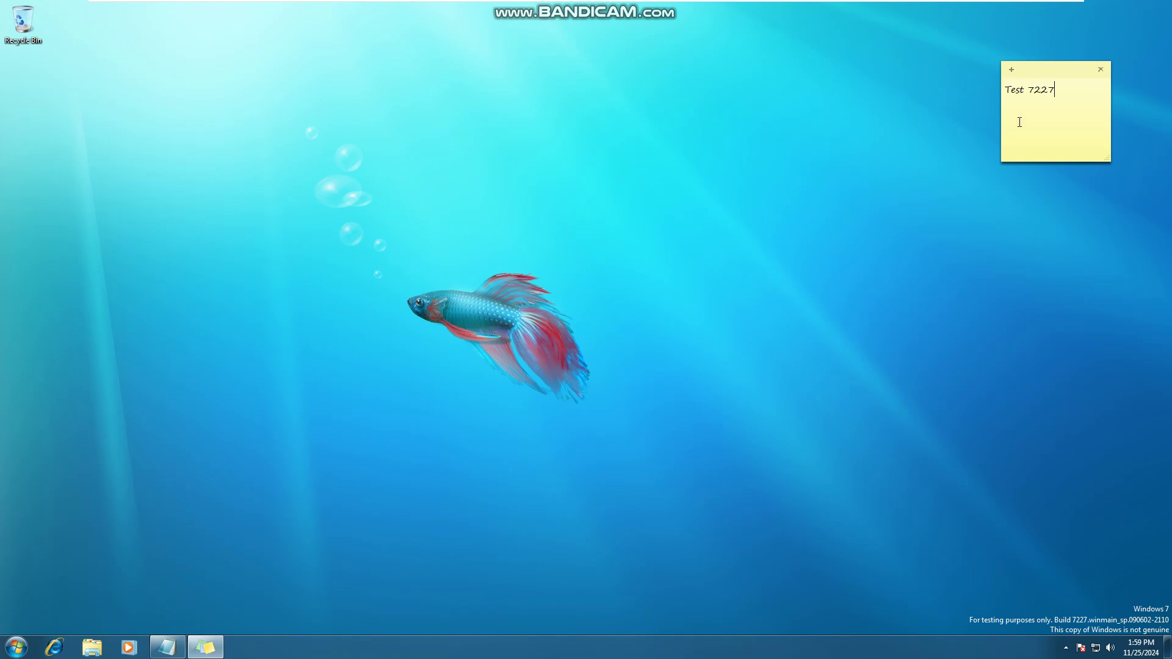
Start Solitaire and move the 6 of diamonds onto the 7 of spades
key(super)
click(82, 547)
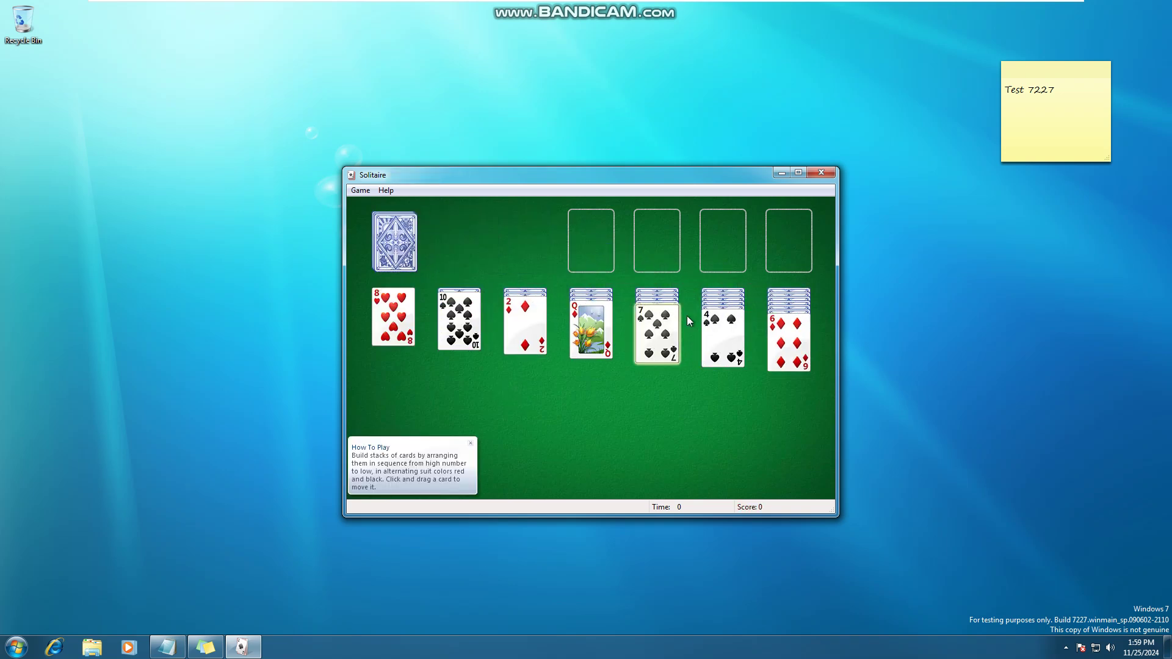
click(770, 324)
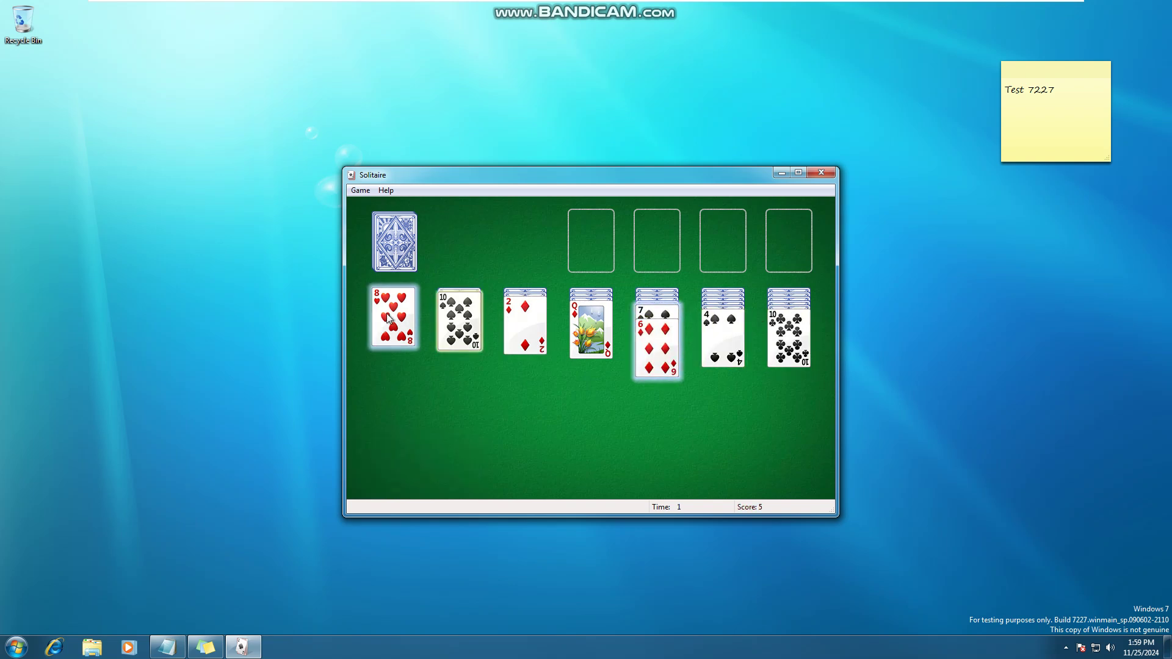
Move the 7 of spades stack onto the 8 of hearts and the black jack onto the queen of diamonds
click(632, 304)
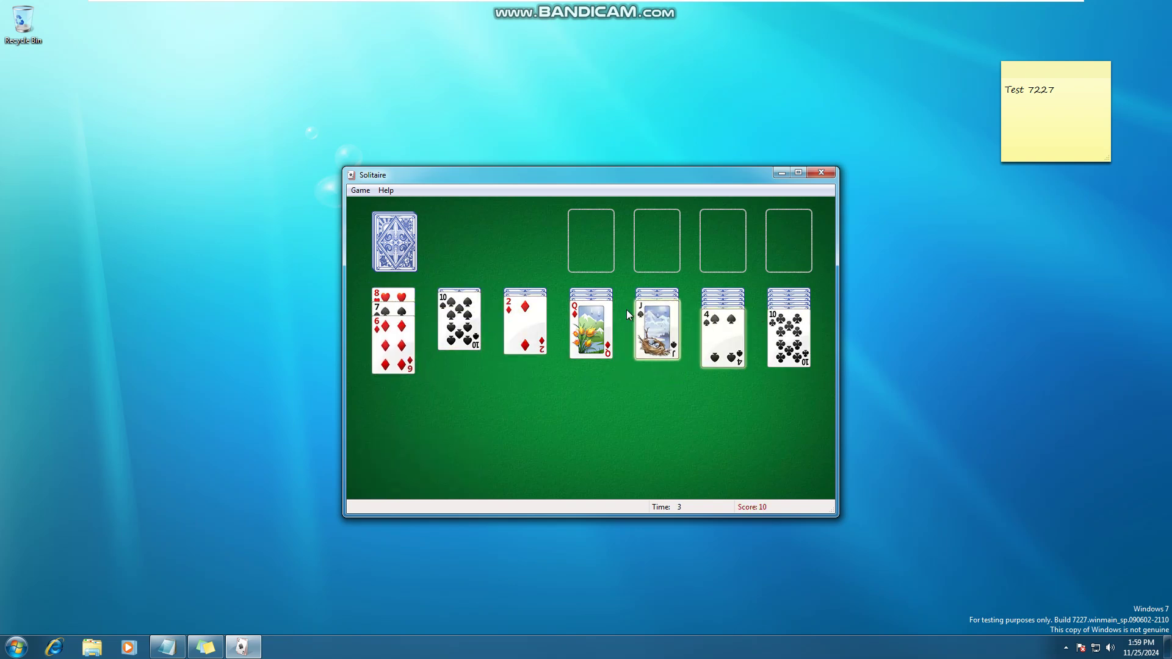
click(653, 317)
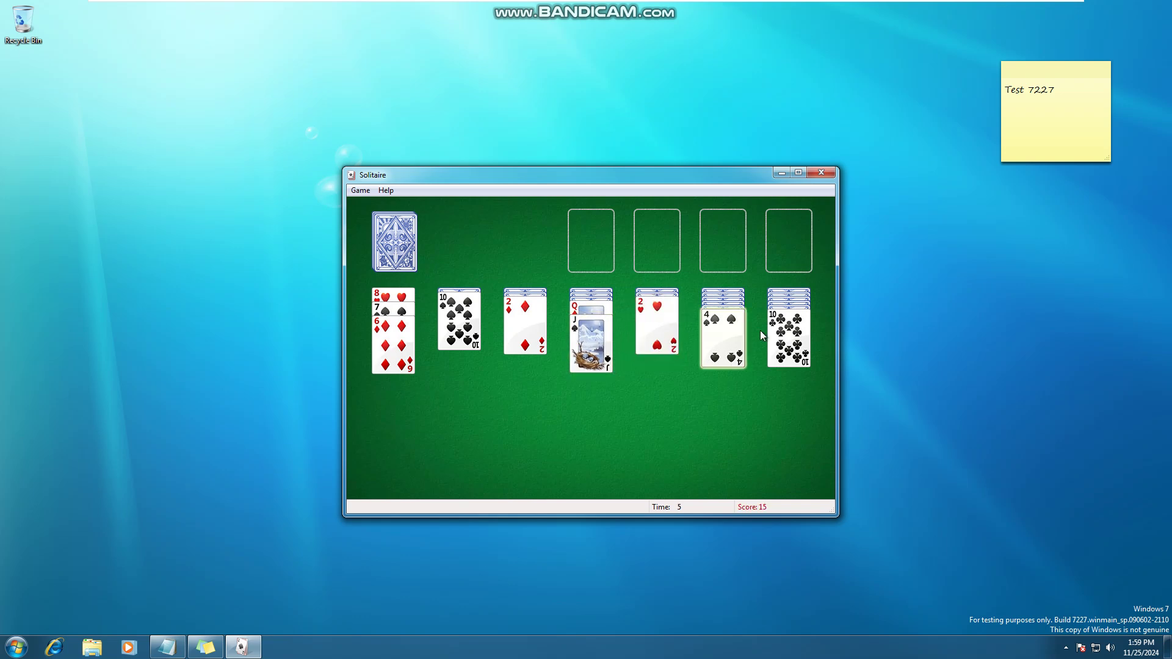
drag(459, 317, 639, 323)
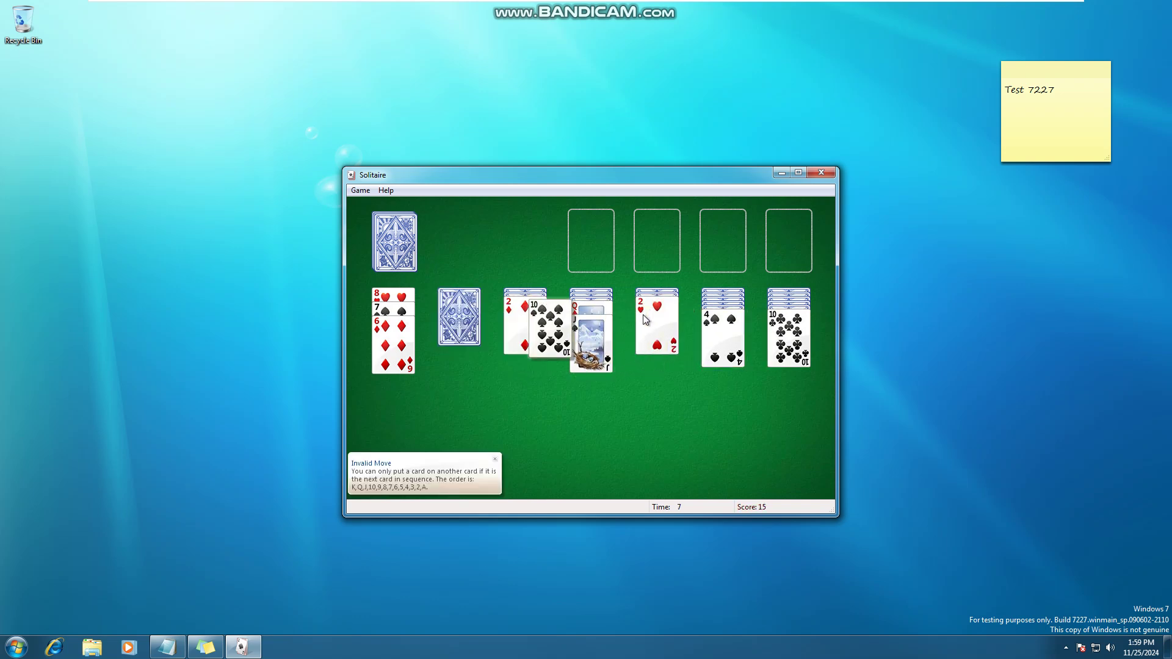
Deal twice from the stock and place the 9 of diamonds on the 10 of spades
click(395, 242)
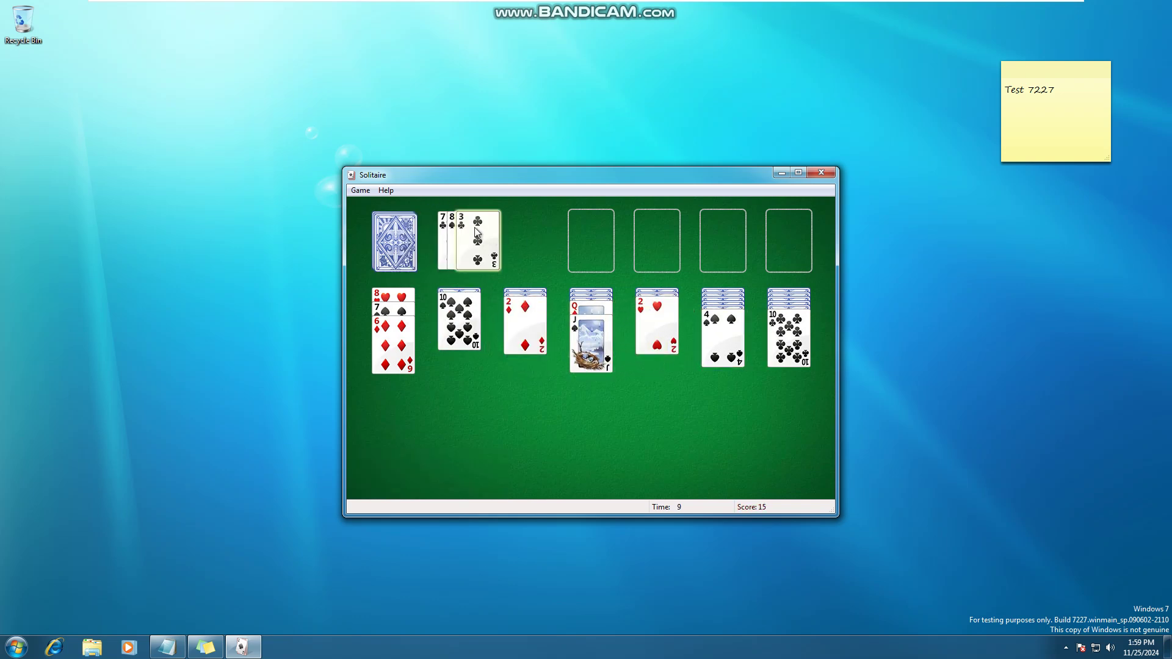
key(XF86AudioLowerVolume)
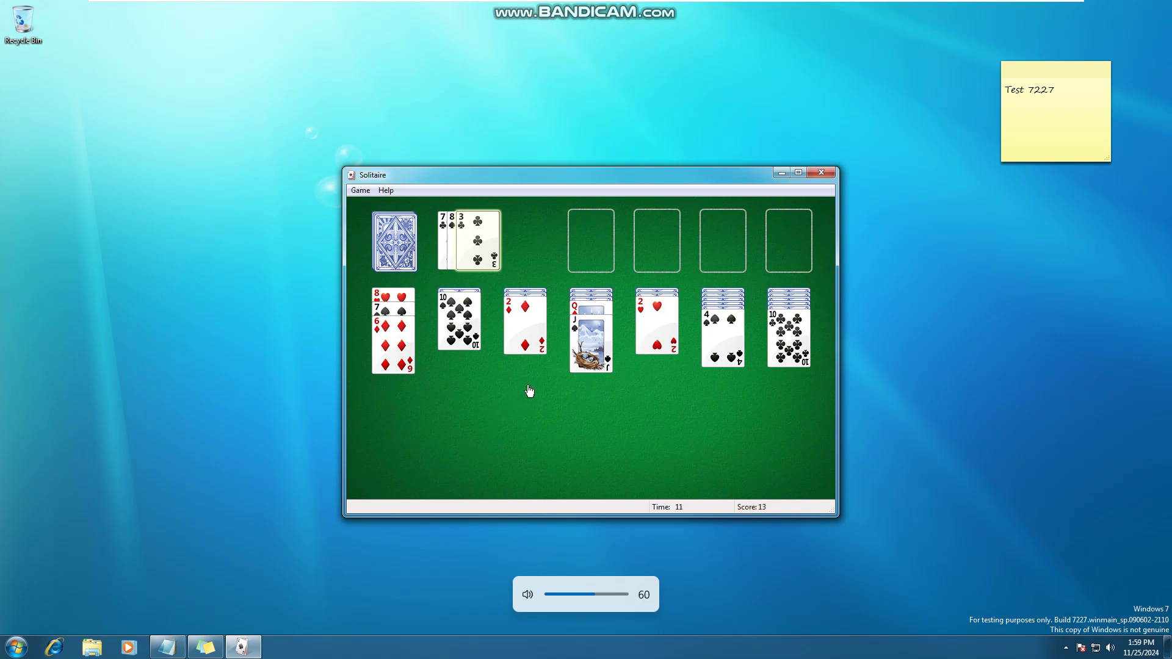
click(402, 240)
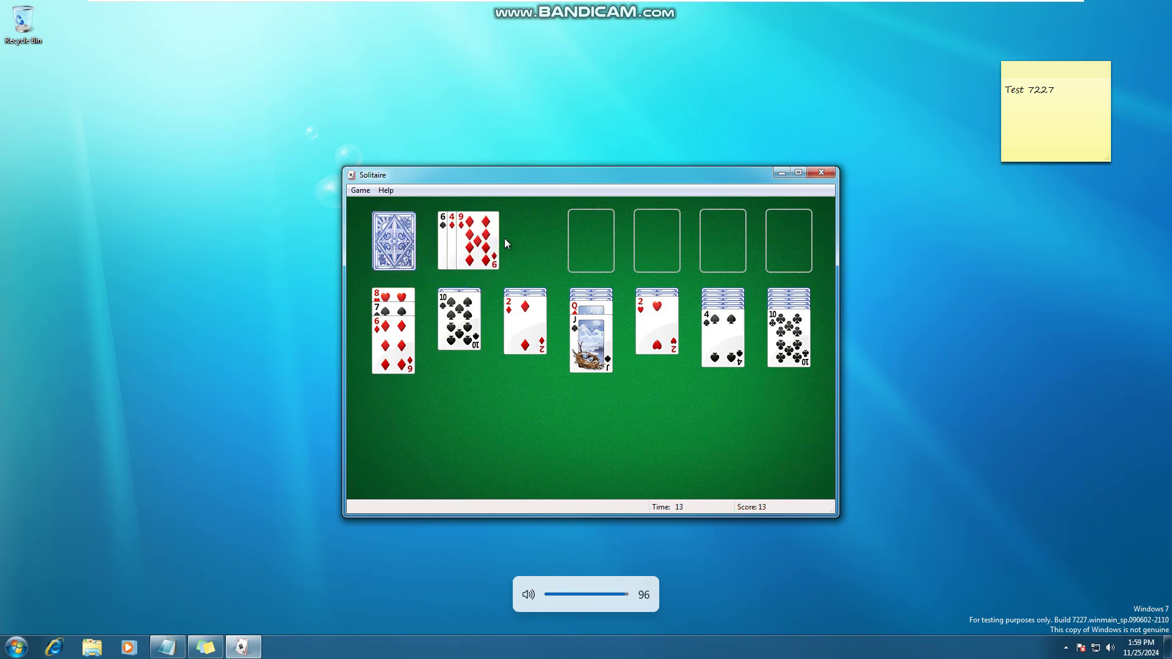
key(h)
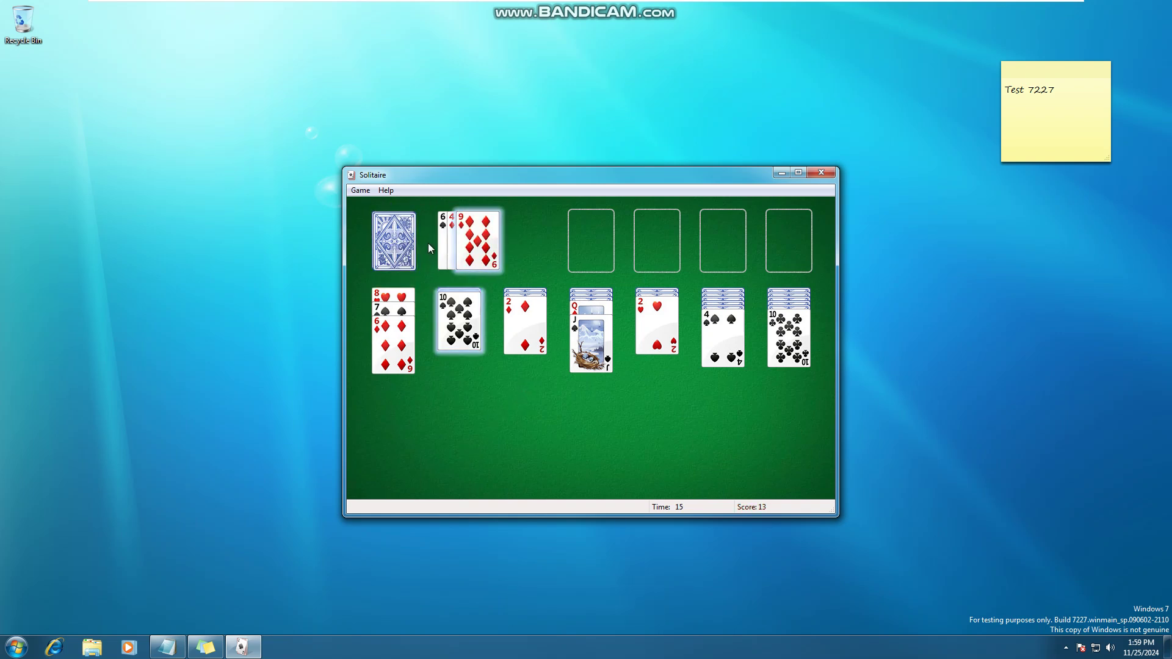
click(466, 290)
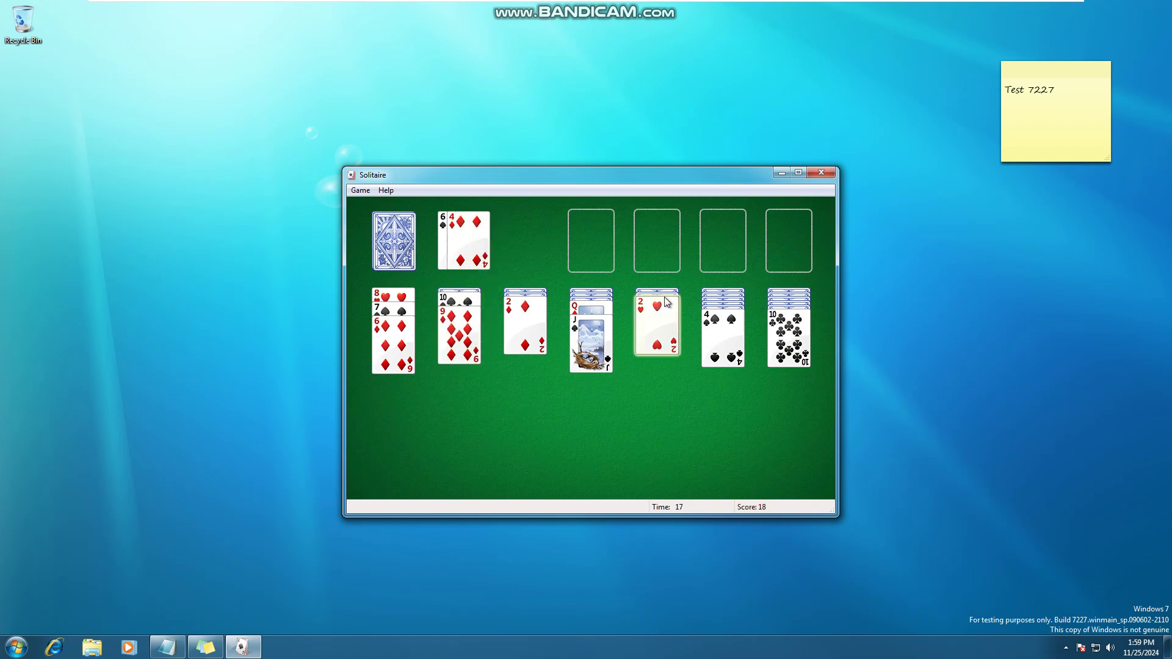
Deal again from the stock and place the 5 of clubs on the 6 of diamonds
click(376, 213)
click(499, 241)
click(394, 341)
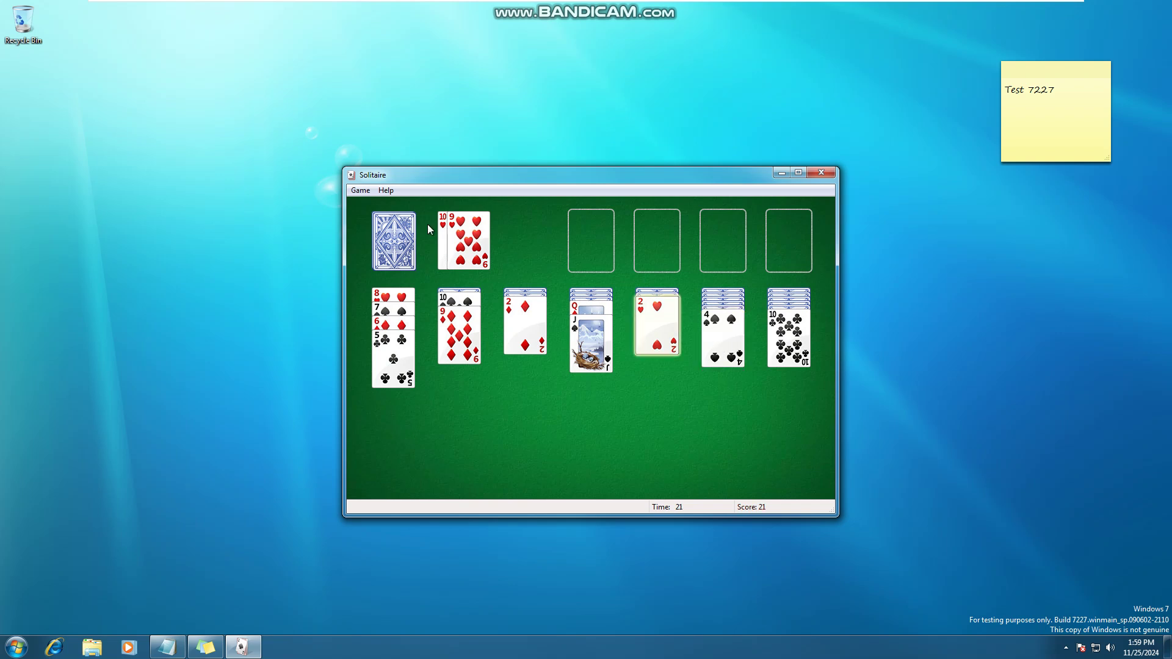
Move the 9 of hearts from the waste pile onto the 10 of clubs
drag(476, 238, 822, 352)
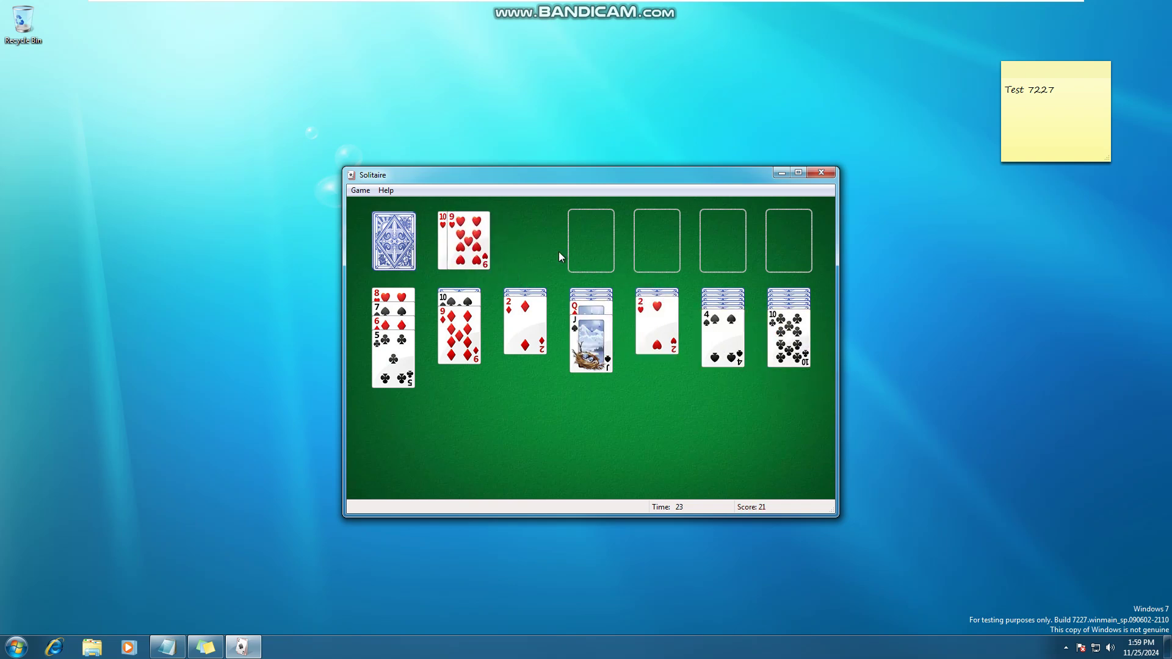
click(789, 339)
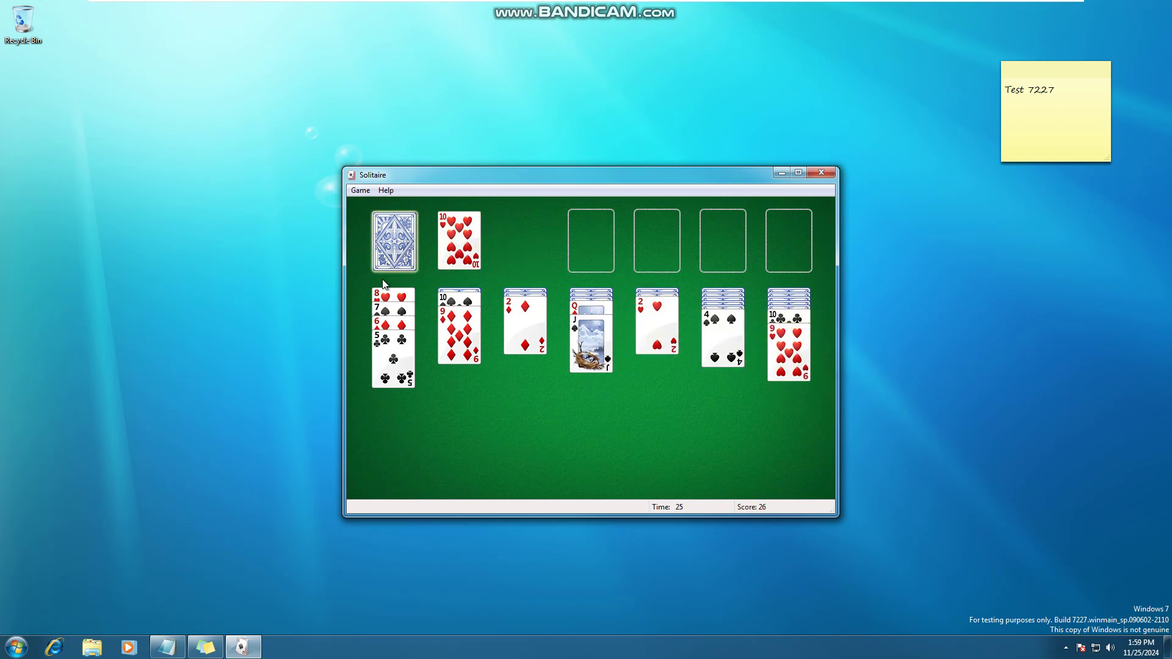
click(397, 297)
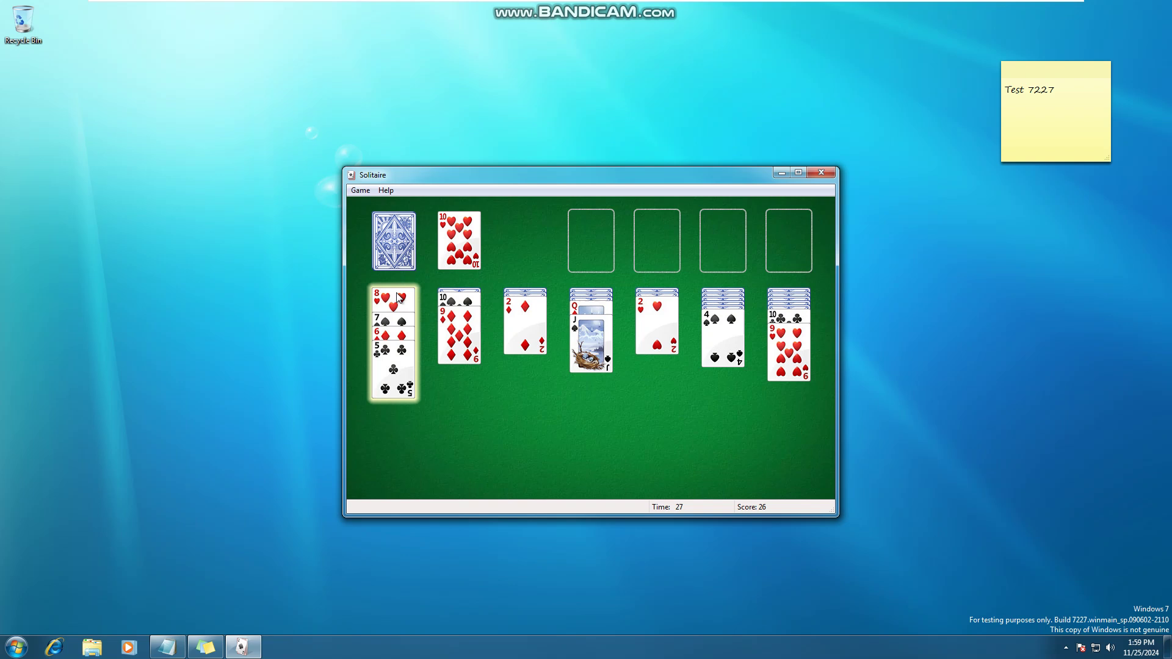
Keep dealing from the stock and place the 4 of hearts on the 5 of clubs
click(392, 235)
click(391, 233)
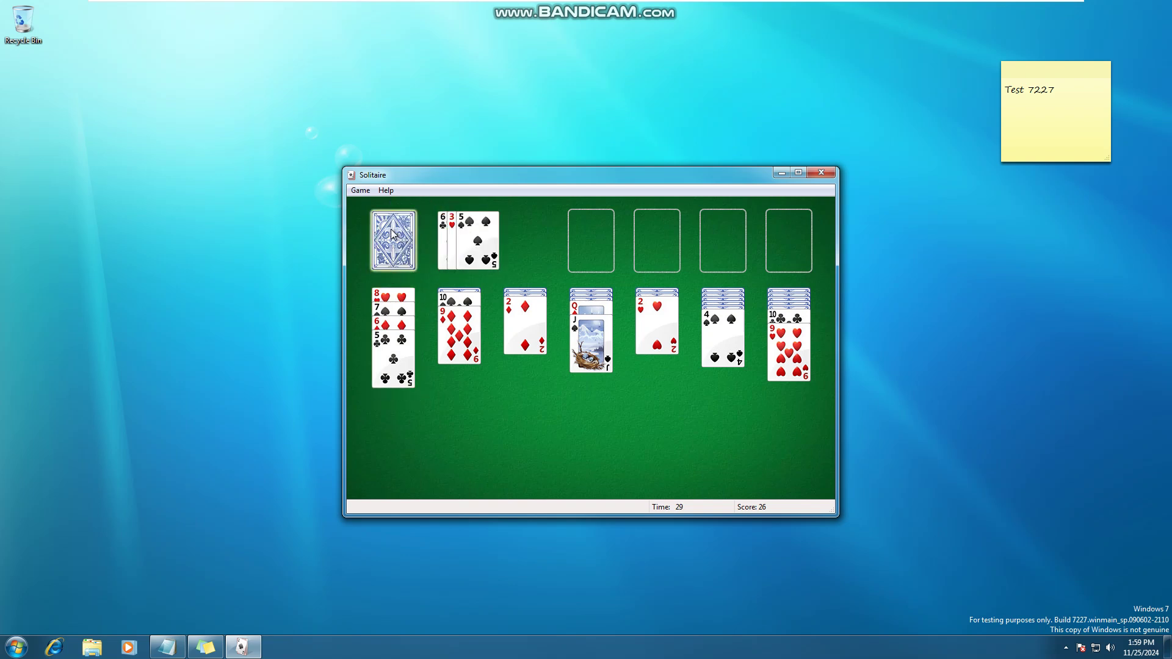
click(391, 235)
click(393, 241)
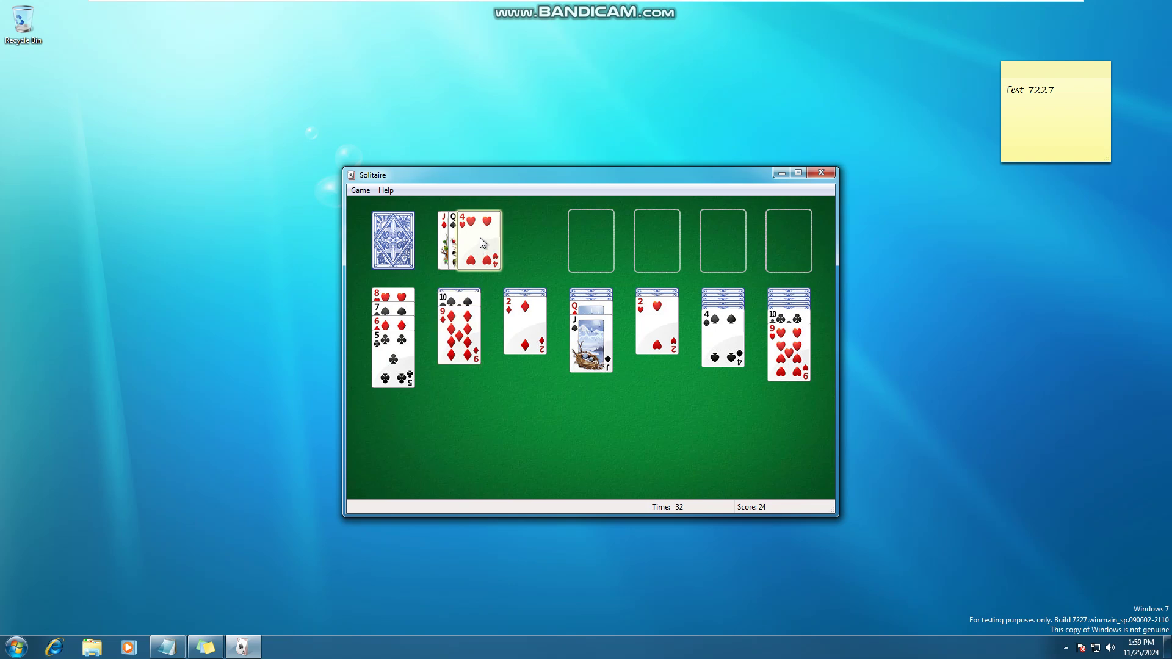
drag(479, 242, 394, 357)
Recycle the stock and extend the first column with the 3 of clubs and the 2 of hearts
click(403, 247)
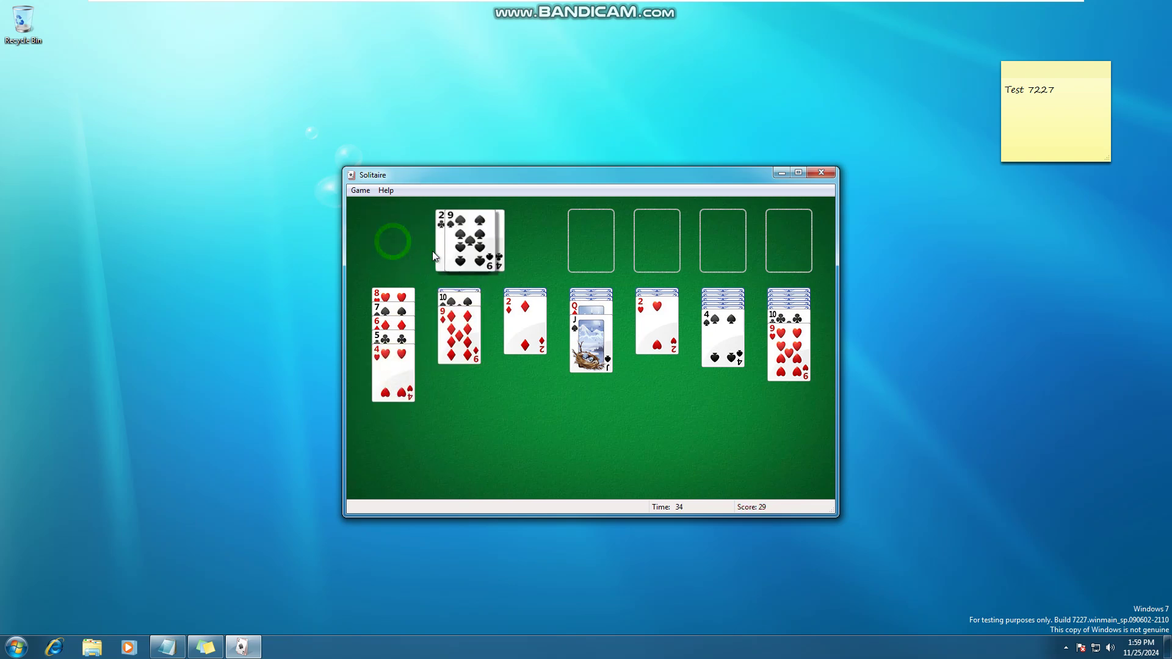
click(392, 245)
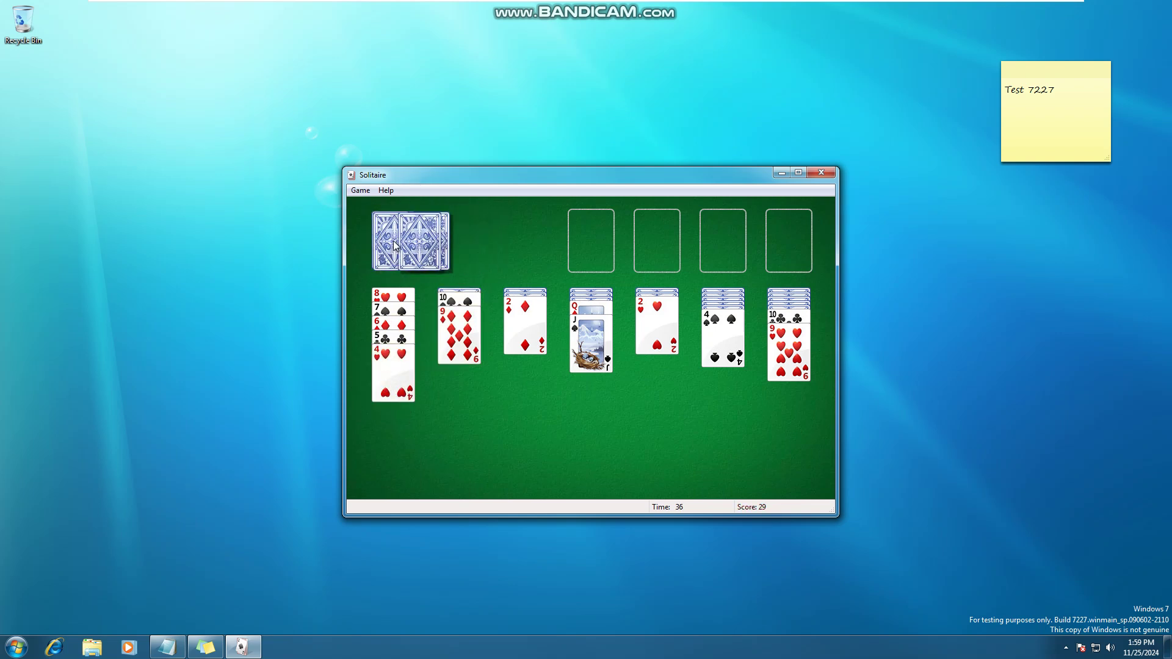
click(394, 245)
drag(479, 247, 403, 352)
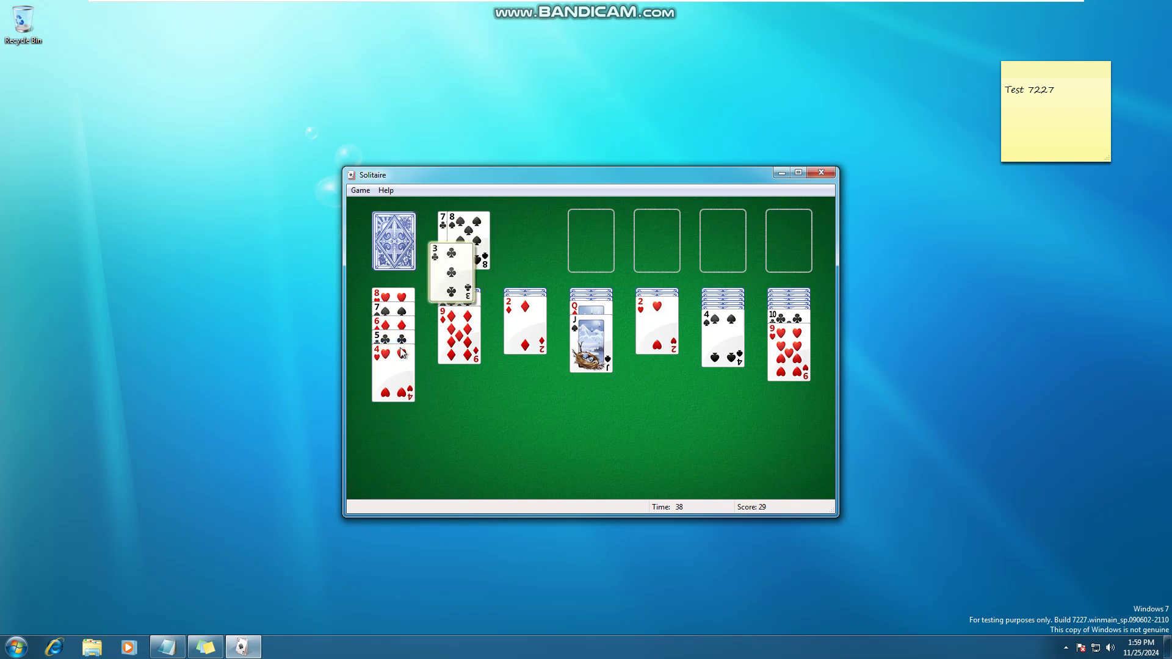
drag(656, 324, 403, 412)
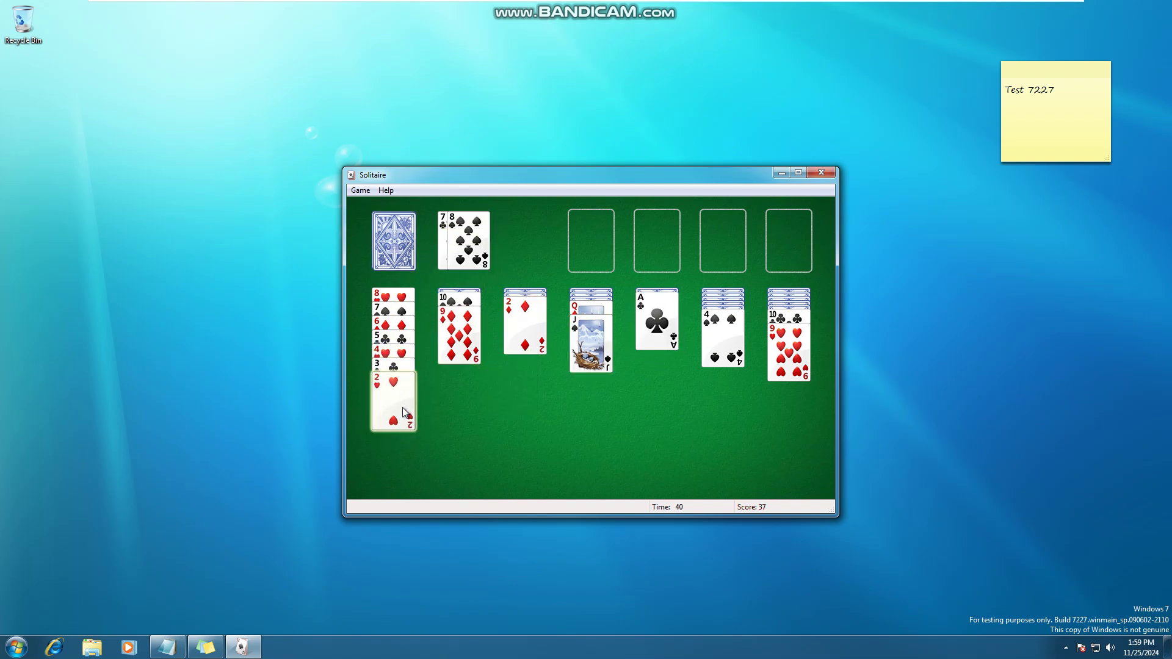
Move the two black aces to the foundations and extend the columns with the 8 of spades and the dealt 10 of hearts
drag(656, 305, 589, 225)
drag(657, 301, 651, 227)
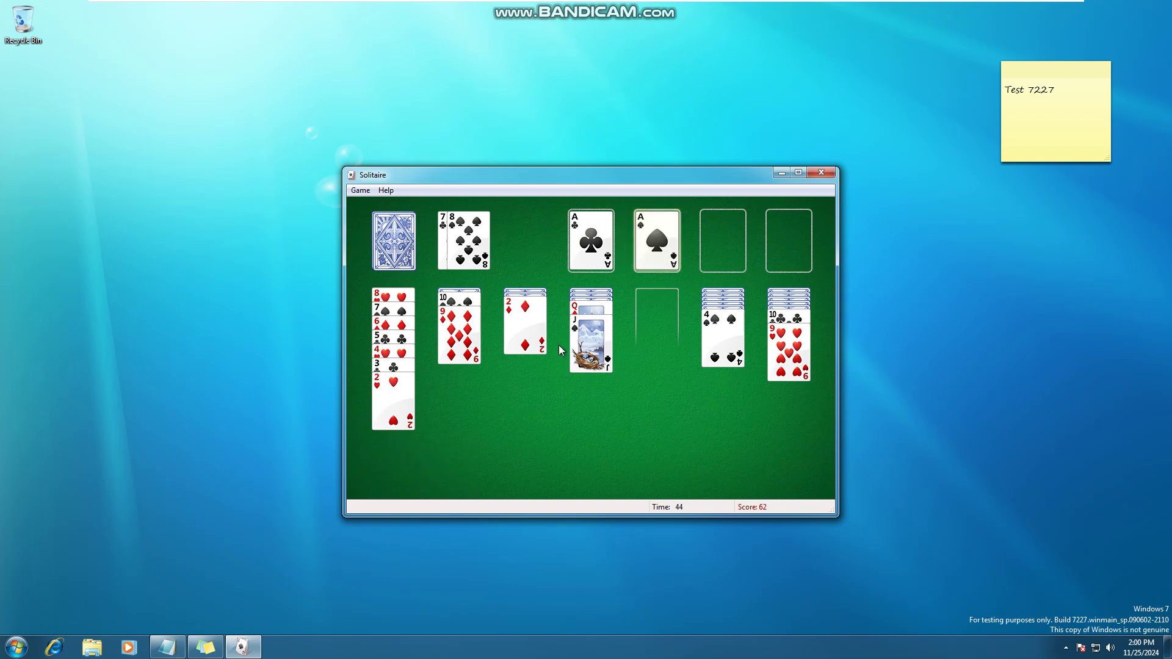
key(h)
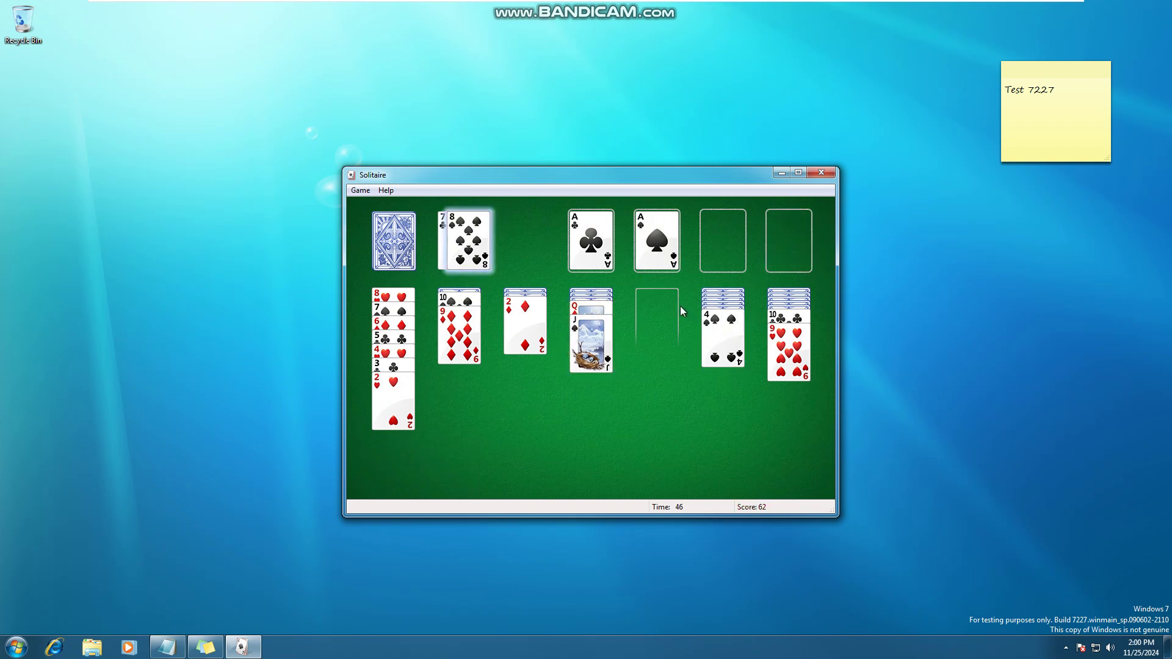
drag(450, 239, 459, 329)
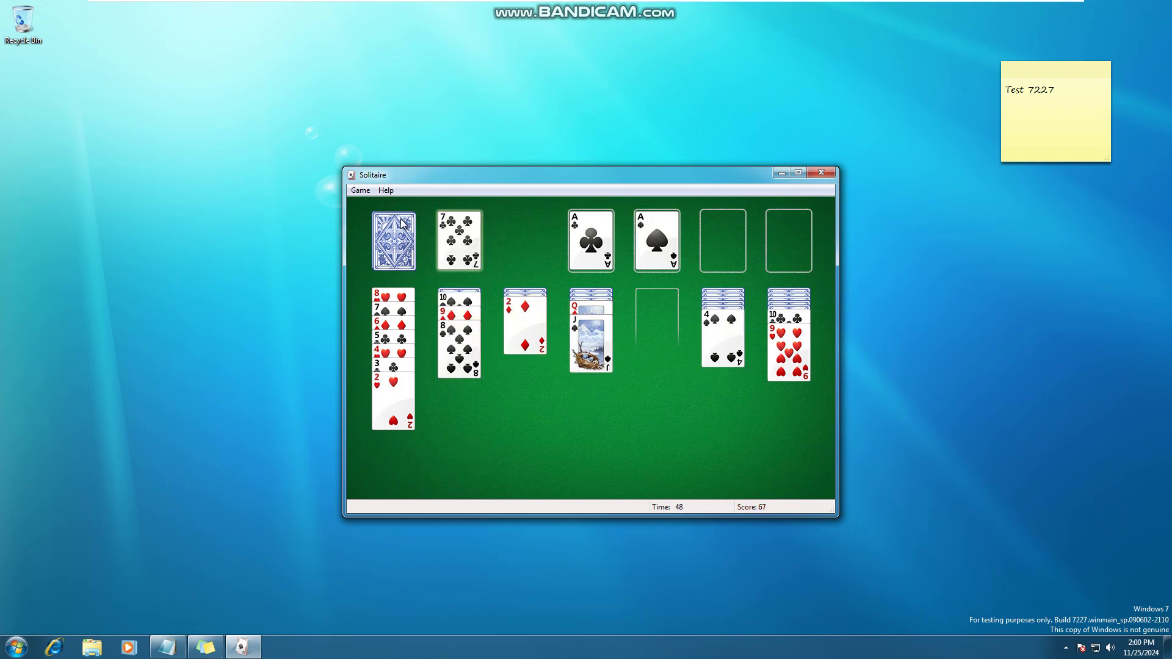
click(394, 241)
drag(482, 244, 591, 345)
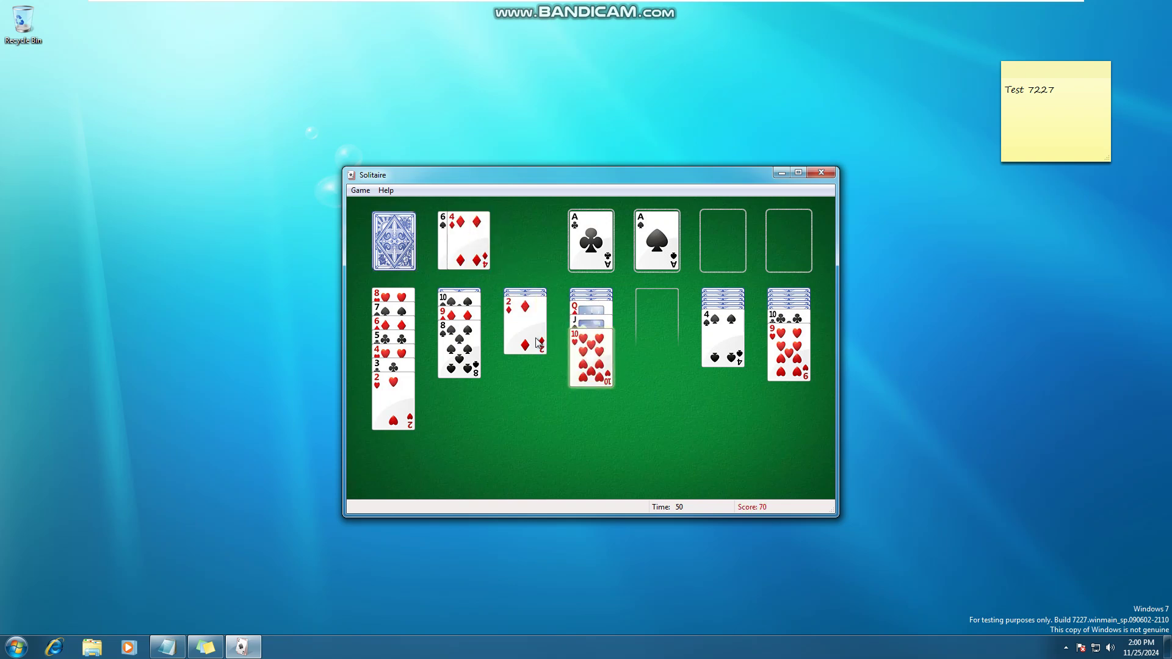
Request hints and try to place the 4 of diamonds on the 2 of diamonds
key(h)
key(h)
key(h)
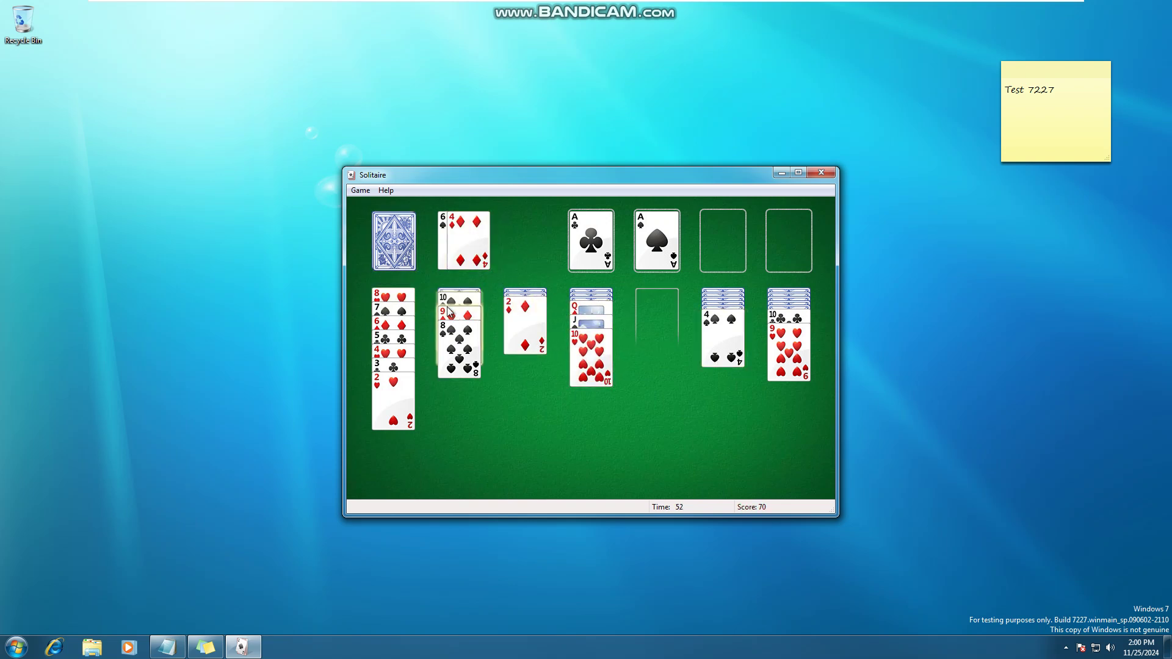
drag(485, 238, 532, 322)
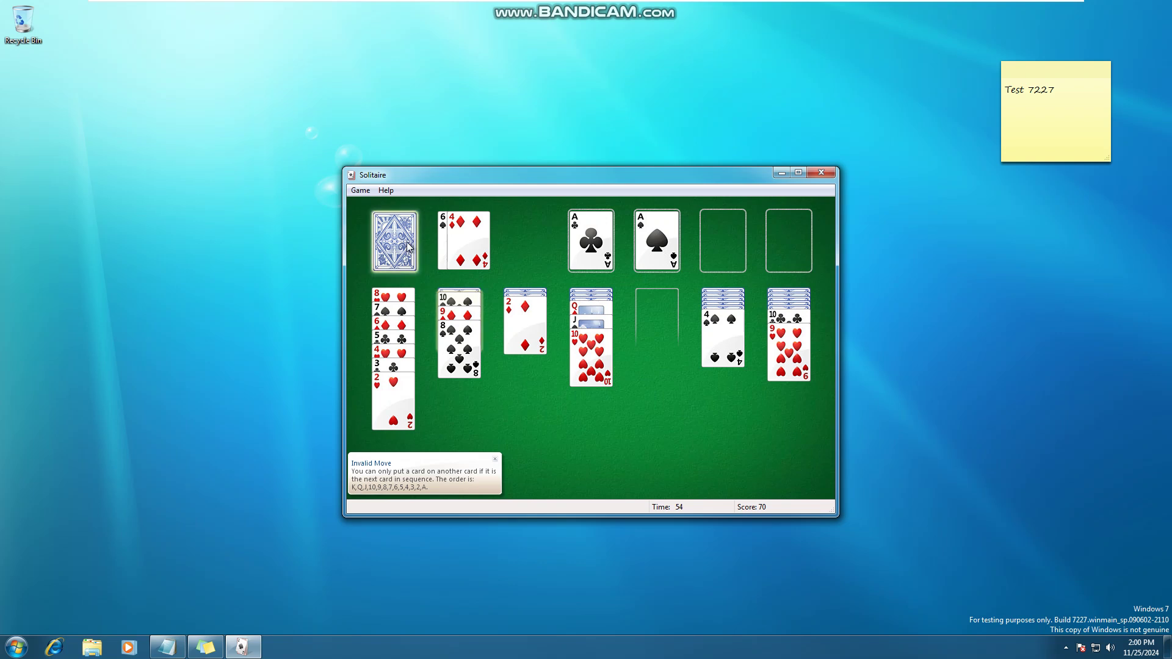
Deal from the stock, move the king of clubs into the empty column and place the queen's sequence on it
click(386, 235)
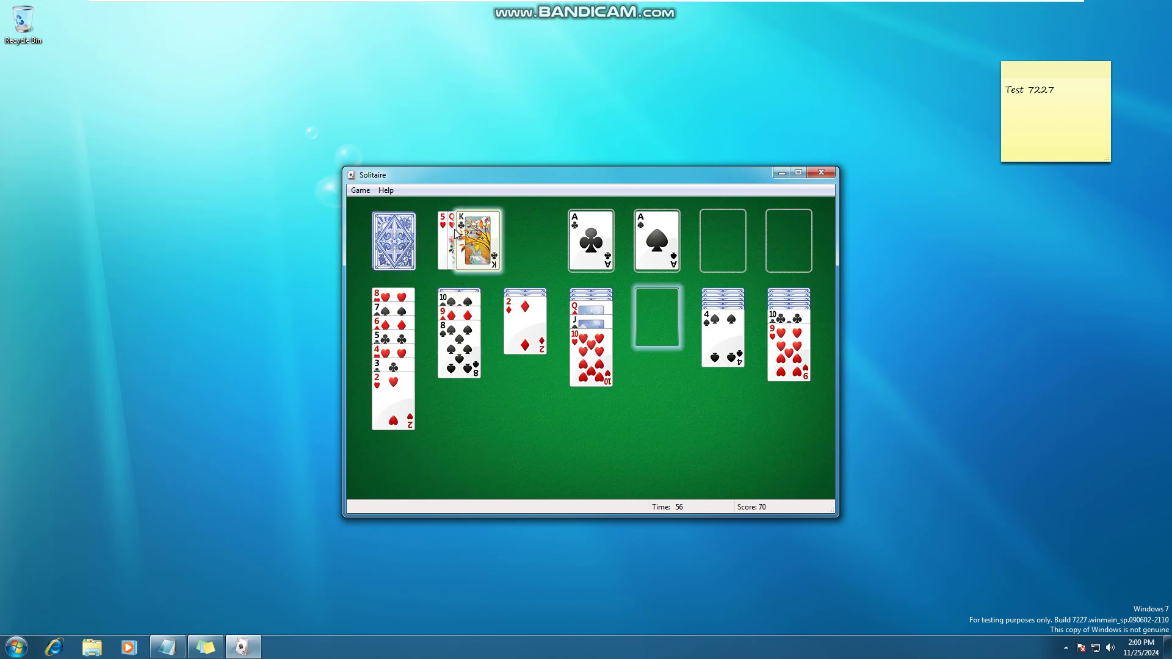
drag(501, 241, 678, 305)
double_click(588, 307)
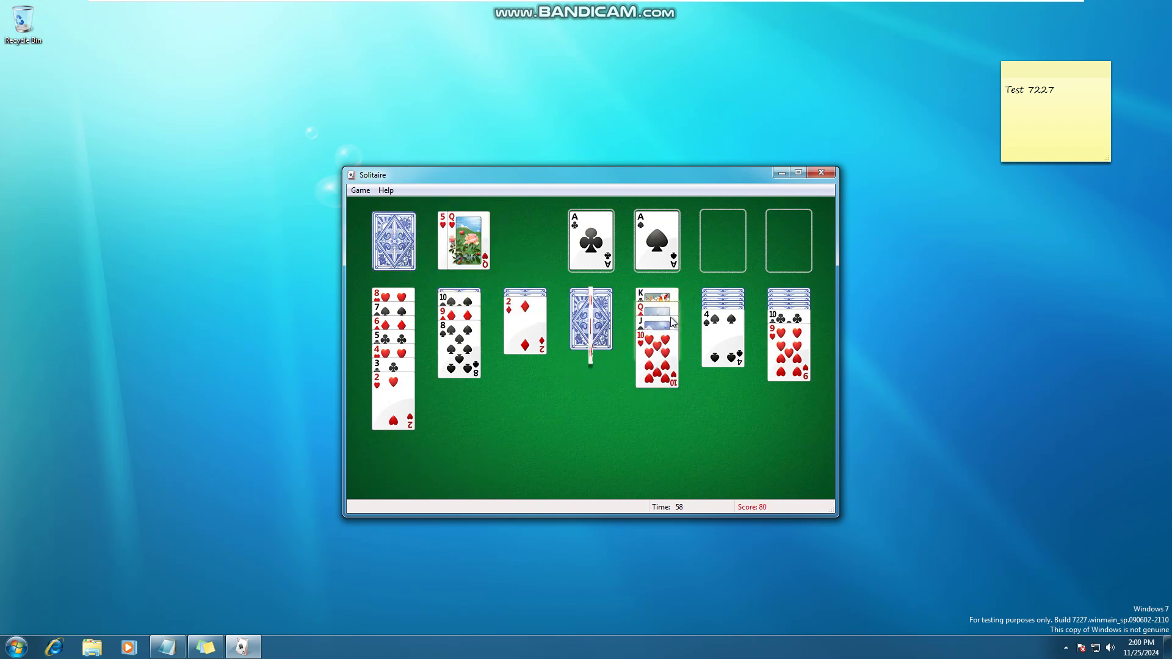
Place the 4 of spades on the 5 of diamonds and send the 2 of spades to its foundation
drag(601, 314, 540, 312)
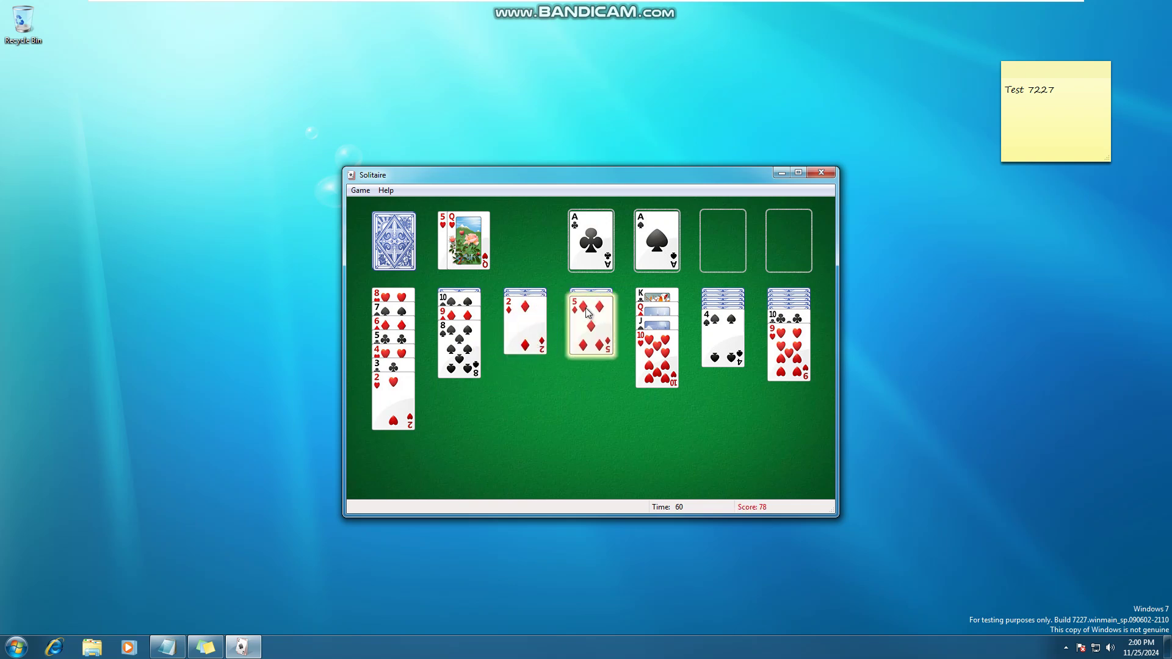
double_click(737, 327)
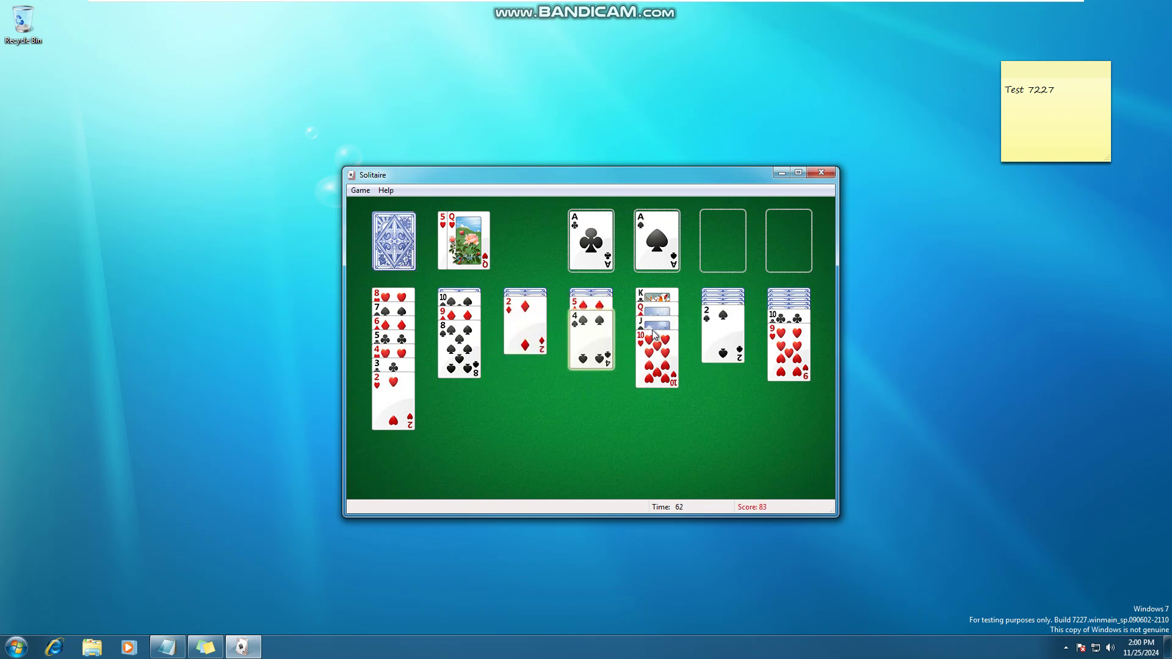
double_click(738, 329)
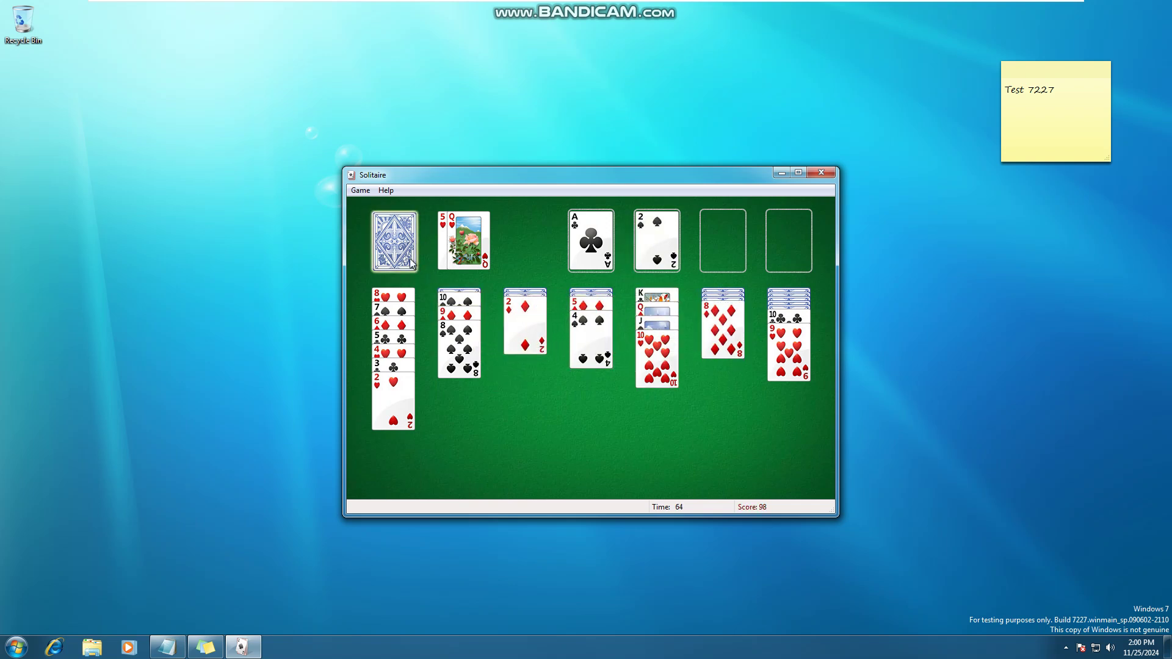
Deal from the stock and move the 3 and 4 of spades to their foundation
click(394, 242)
click(394, 241)
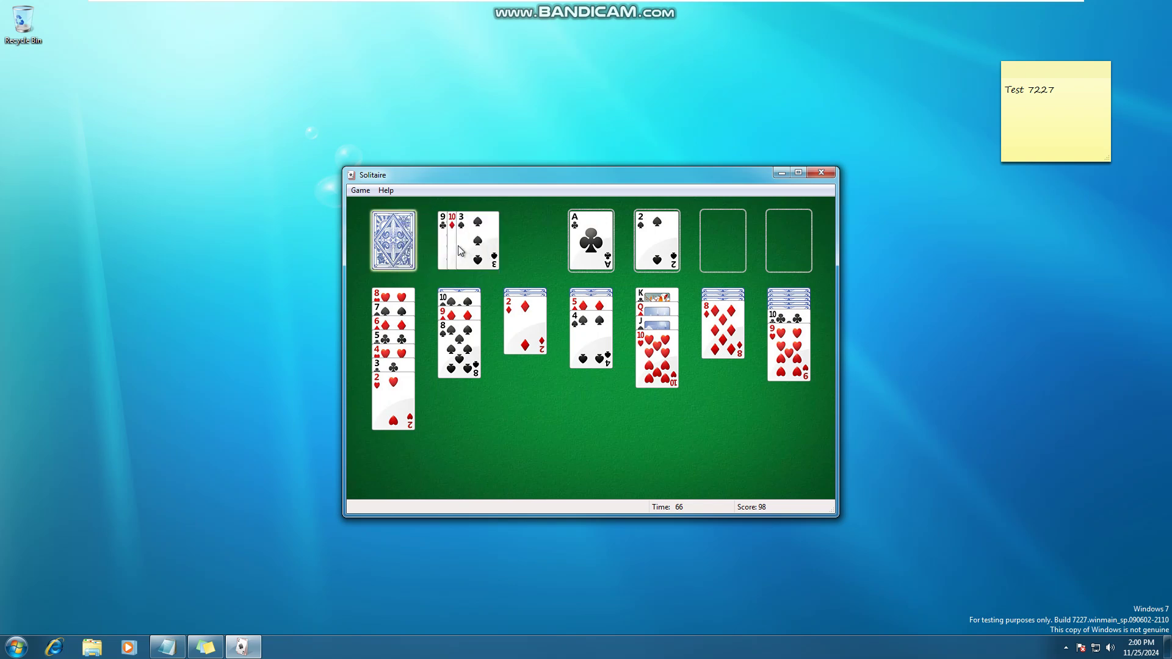
drag(479, 244, 656, 256)
double_click(580, 357)
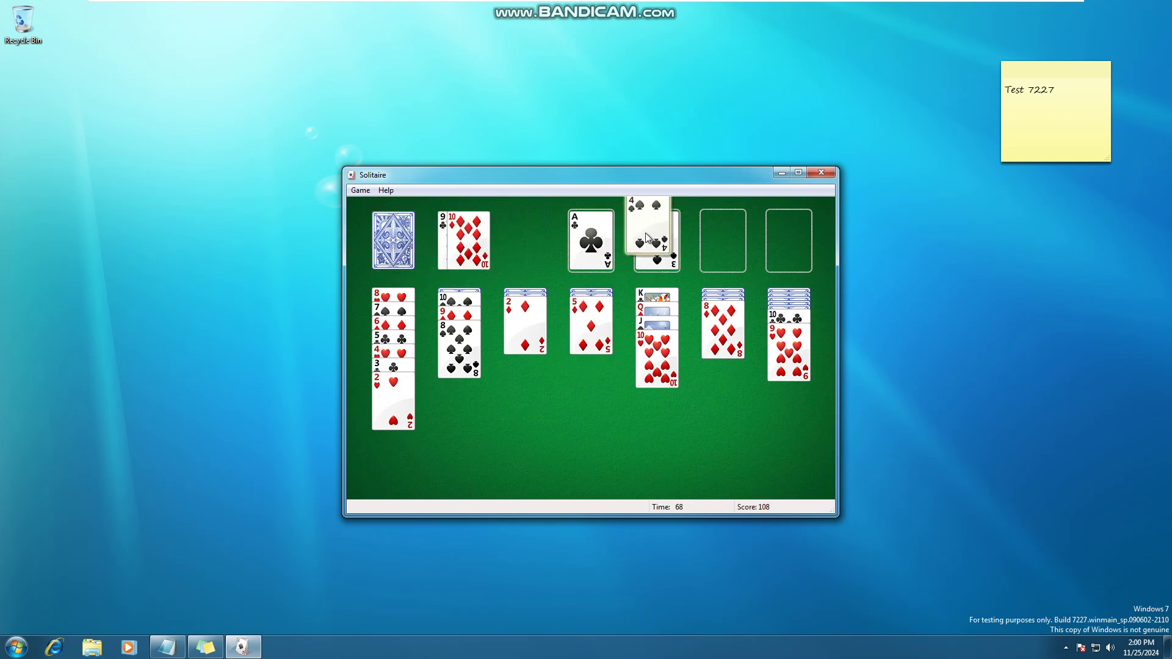
Deal again and send the 2 of clubs to its foundation, then try the 2 of hearts on the second column
click(394, 241)
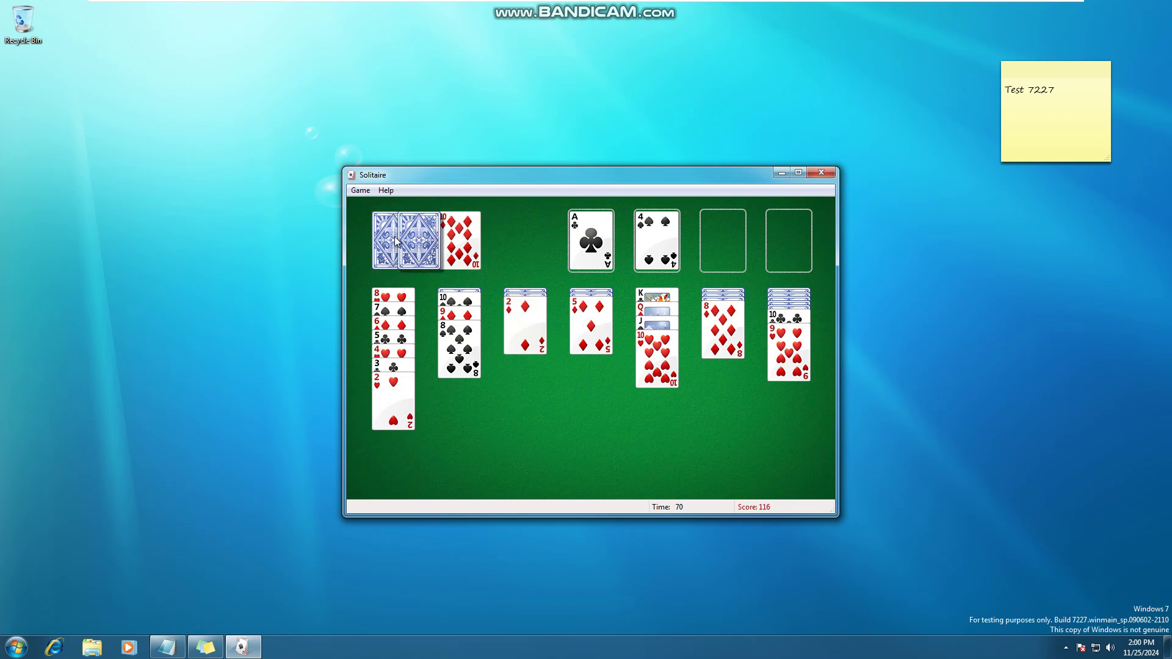
double_click(501, 245)
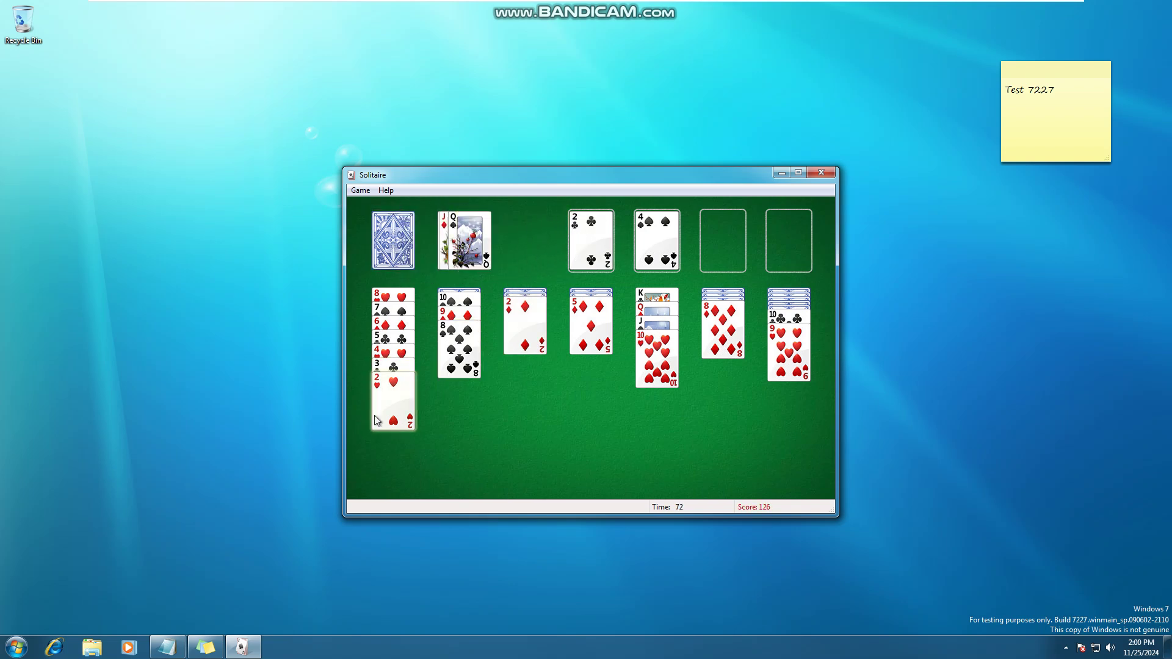
drag(398, 416, 473, 380)
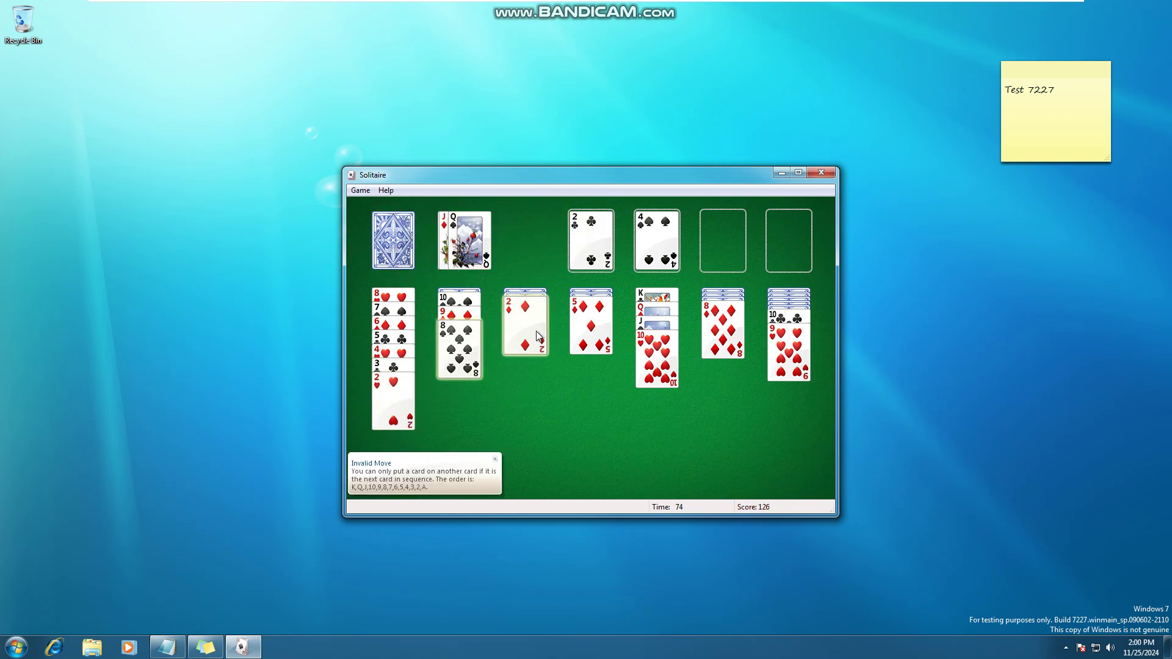
Deal the rest of the stock and place the 4 of clubs on the 5 of diamonds
click(415, 228)
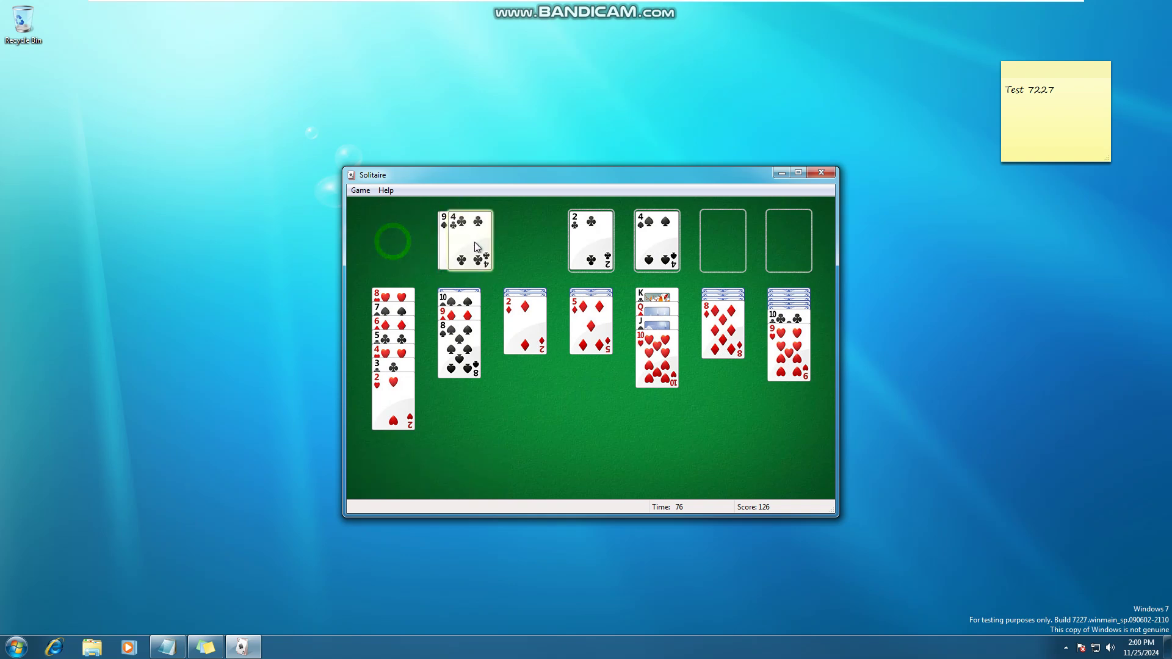
drag(474, 241, 595, 357)
drag(402, 400, 433, 387)
Recycle the stock, deal once and try to place the 4 of diamonds on the 8 of diamonds
click(411, 239)
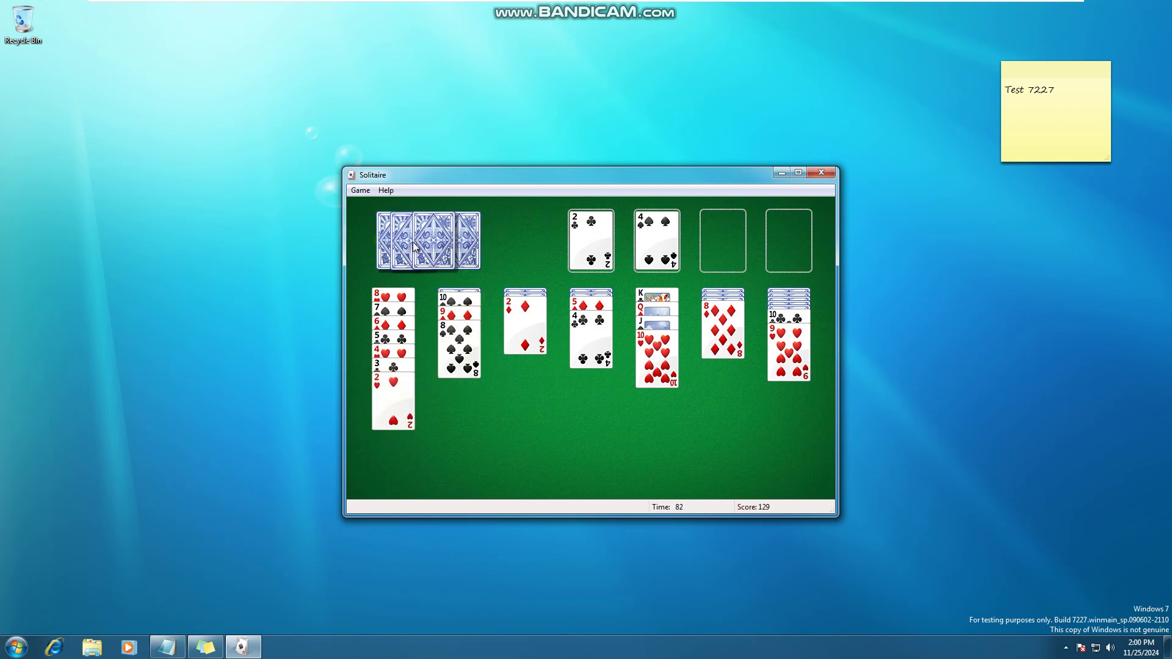
click(403, 240)
drag(507, 266, 758, 376)
Close Solitaire without saving the game in progress and open Paint
click(821, 174)
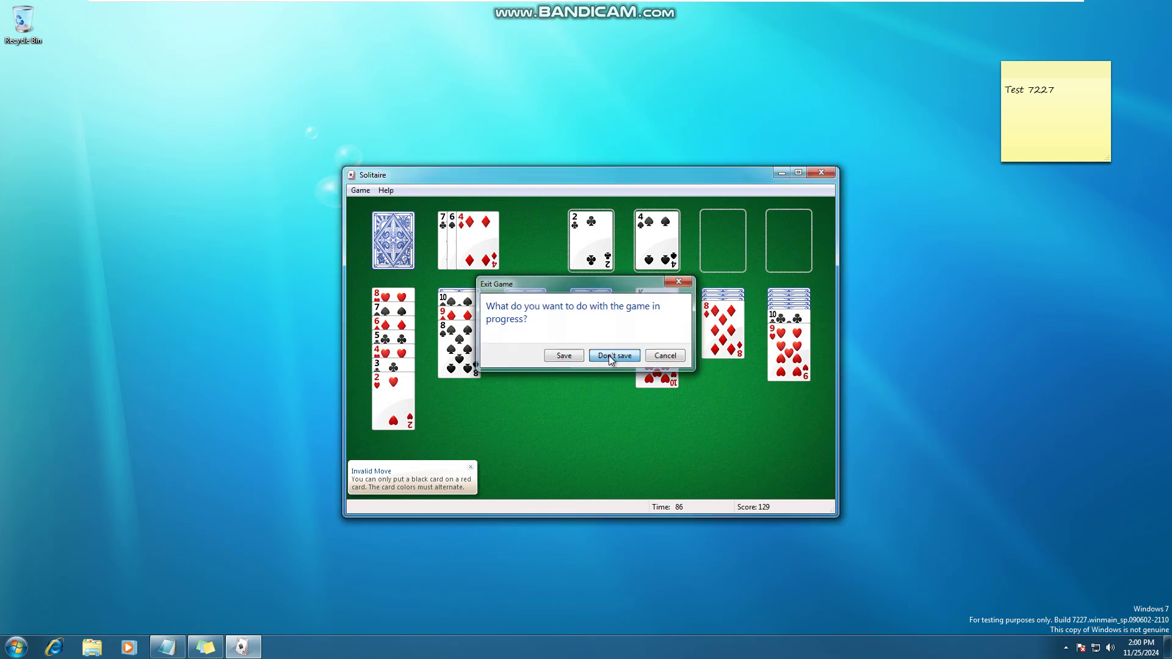
click(609, 352)
click(16, 645)
click(81, 485)
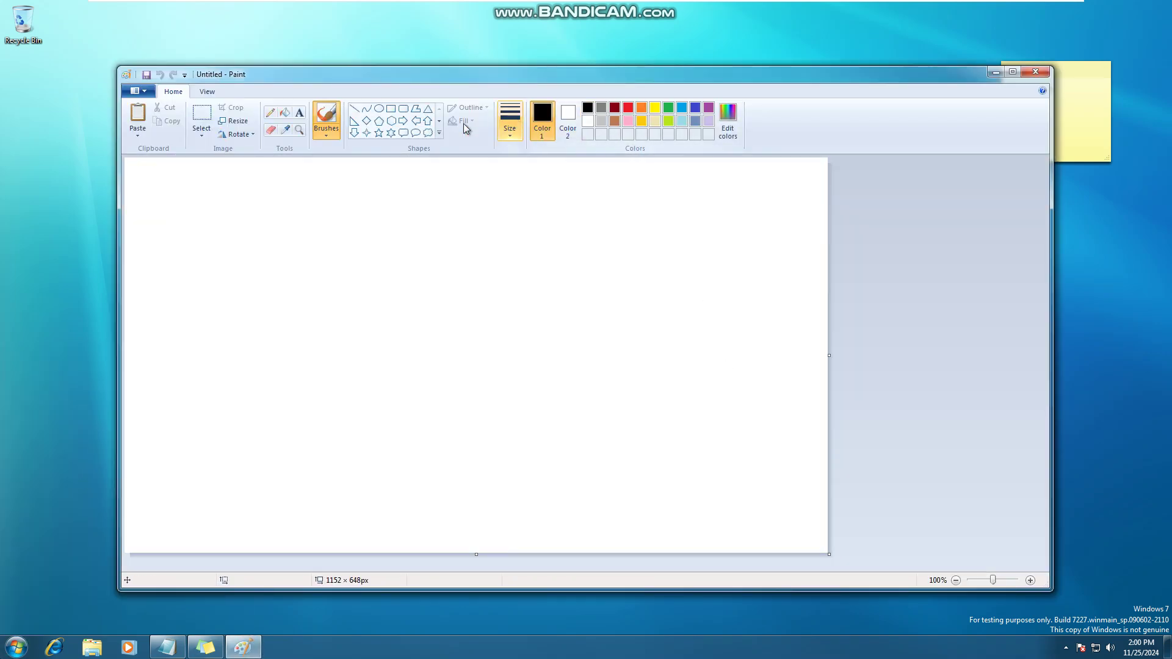
Paint a large red 7 with the brush at the canvas's left side
click(324, 135)
click(325, 155)
click(510, 119)
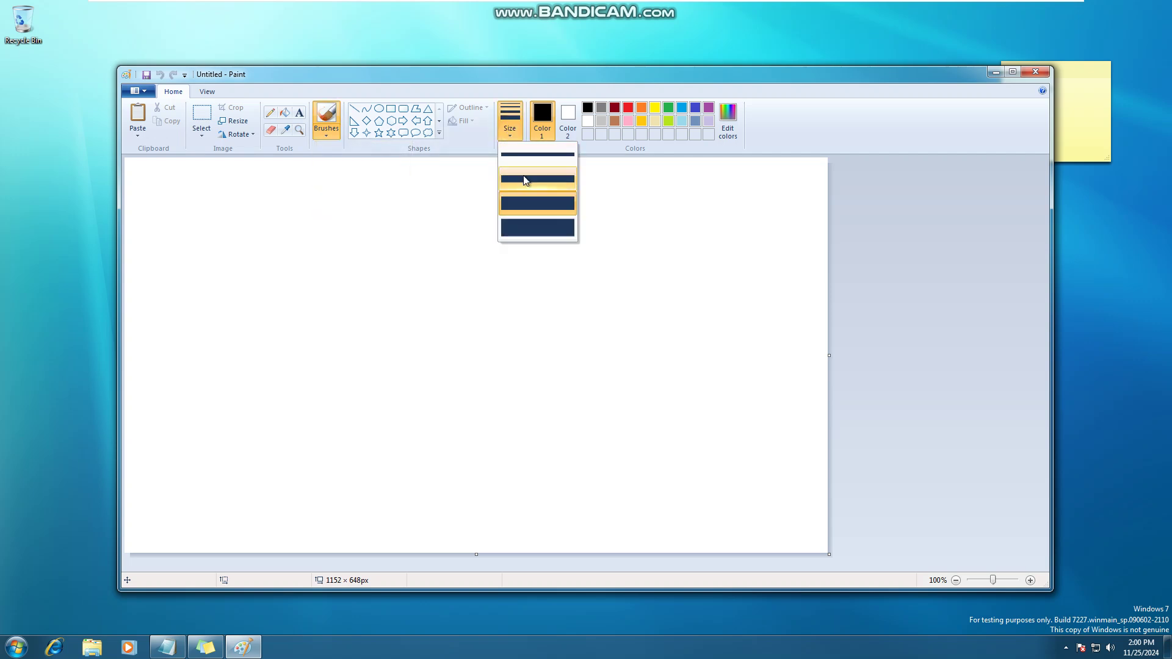
click(585, 141)
click(629, 108)
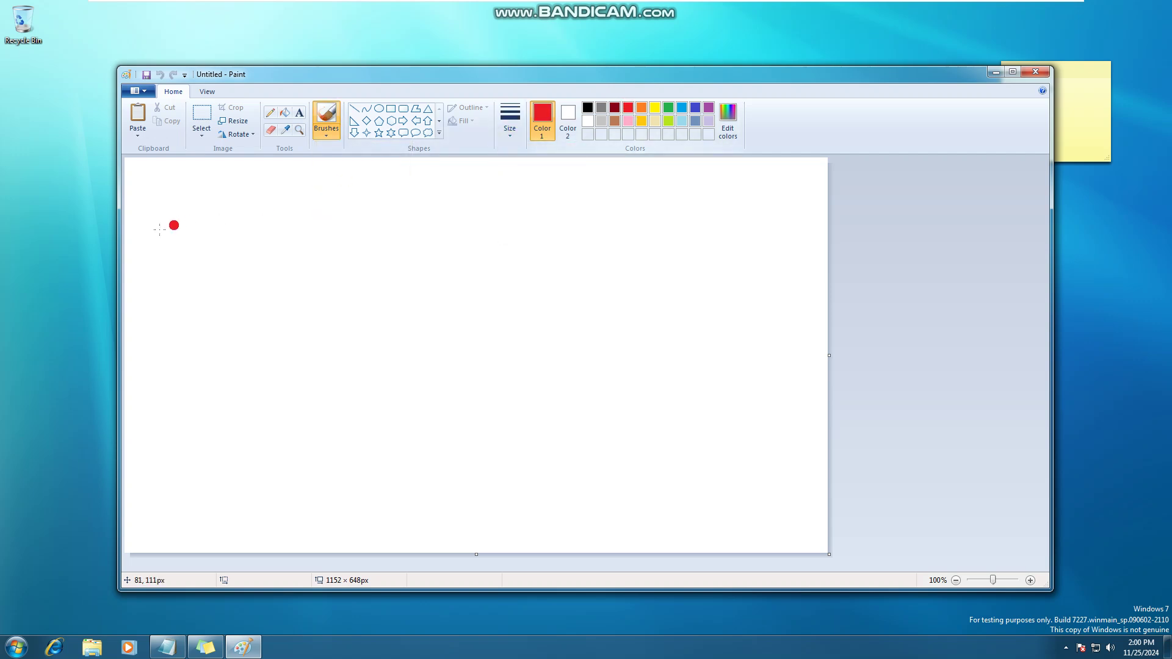
mouse_move(174, 226)
mouse_down()
mouse_move(336, 239)
mouse_move(241, 498)
mouse_up()
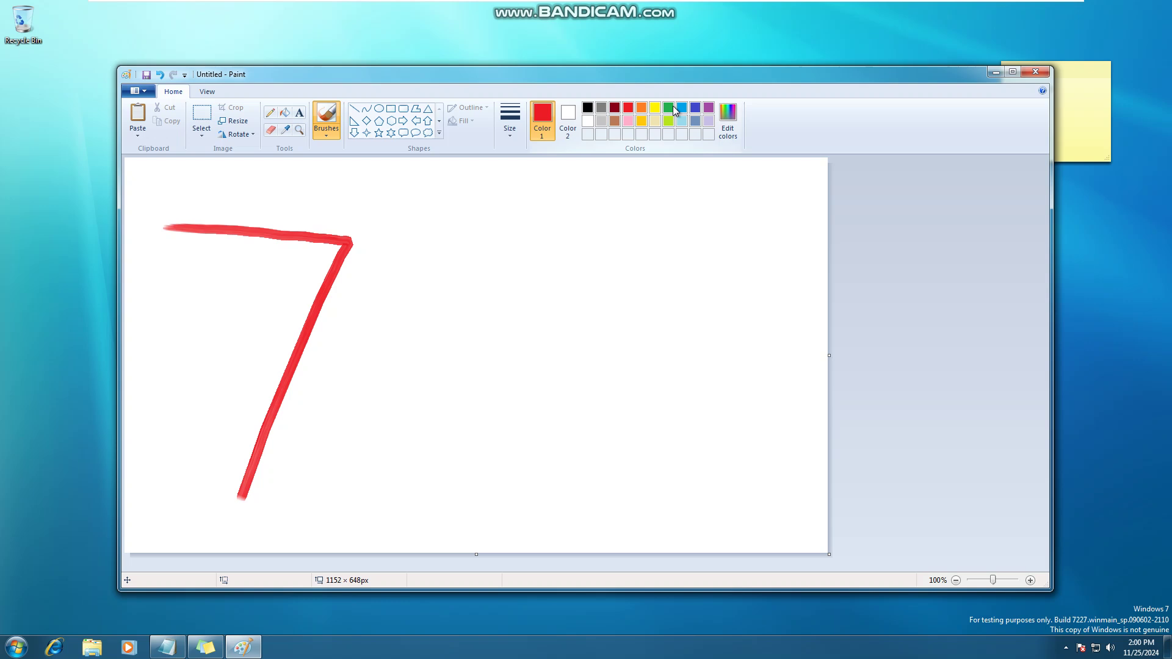
Paint a green 2, a blue 2 and a yellow 7 beside the red 7 to complete the number 7227
mouse_move(413, 238)
mouse_down()
mouse_move(475, 214)
mouse_move(455, 488)
mouse_move(549, 476)
mouse_up()
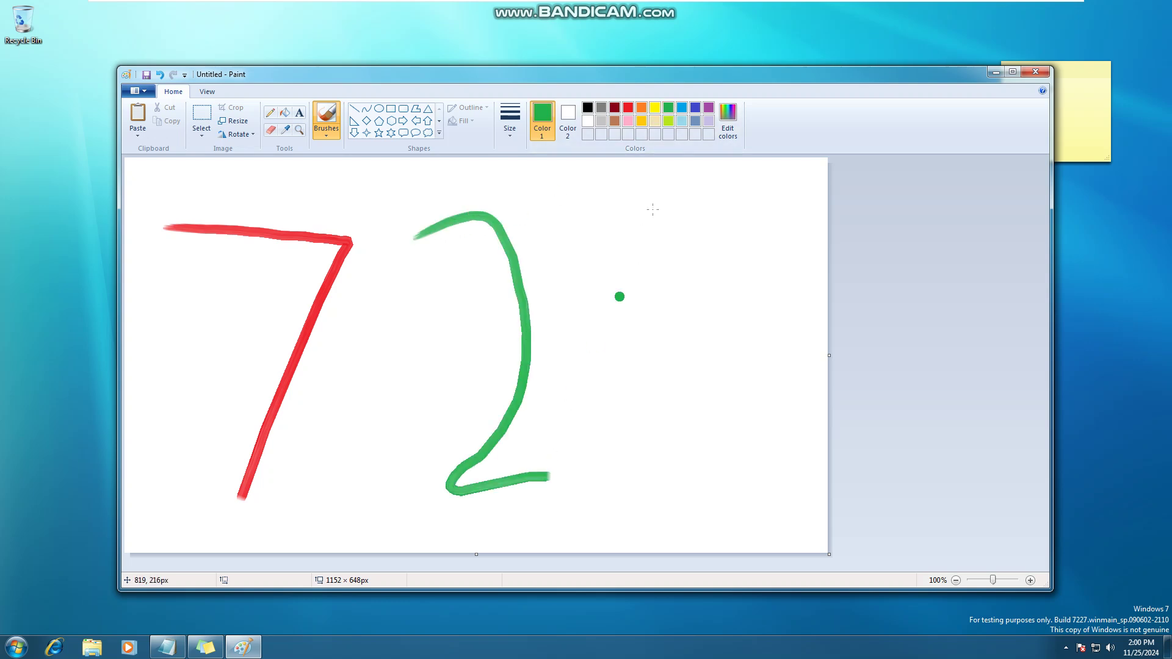
mouse_move(556, 221)
mouse_down()
mouse_move(631, 206)
mouse_move(589, 467)
mouse_move(669, 500)
mouse_up()
mouse_move(691, 196)
mouse_down()
mouse_move(758, 198)
mouse_move(715, 407)
mouse_move(717, 476)
mouse_up()
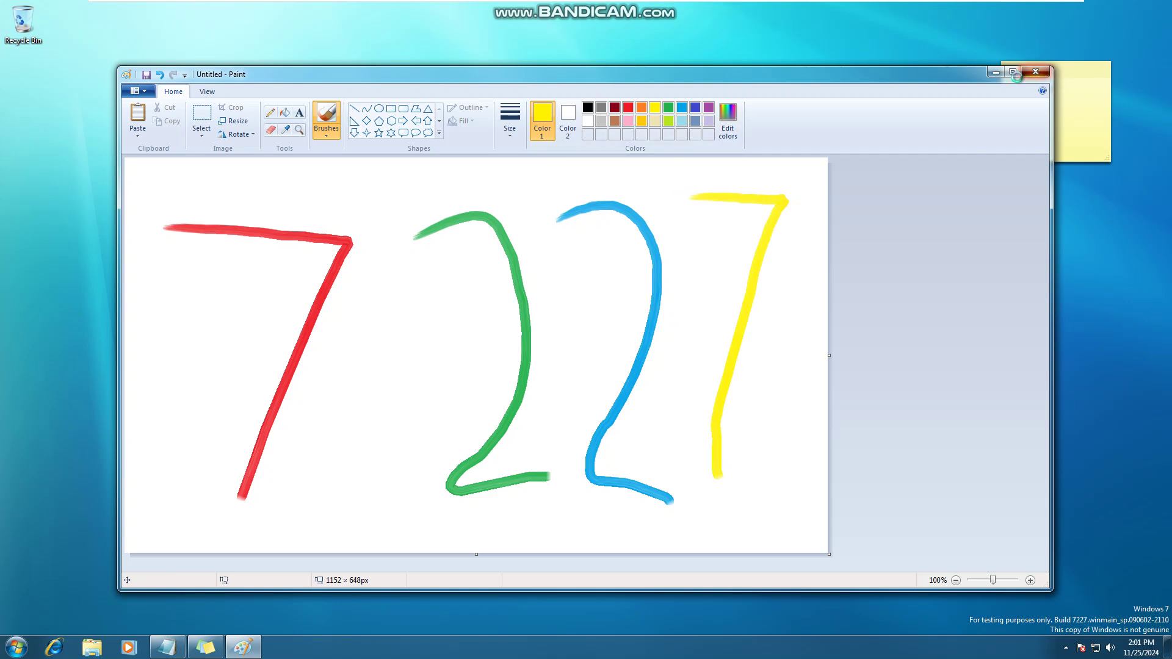
Close Paint and save the drawing as a PNG named 7227 in the Pictures library
click(1036, 72)
click(557, 336)
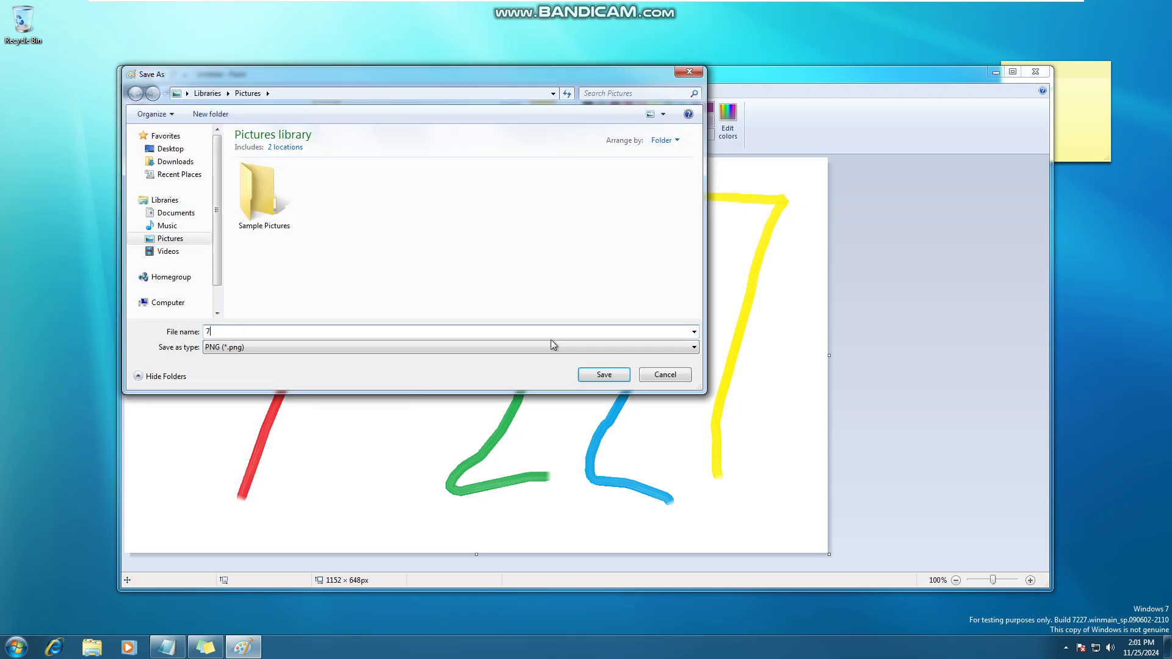
text(7277)
key(Return)
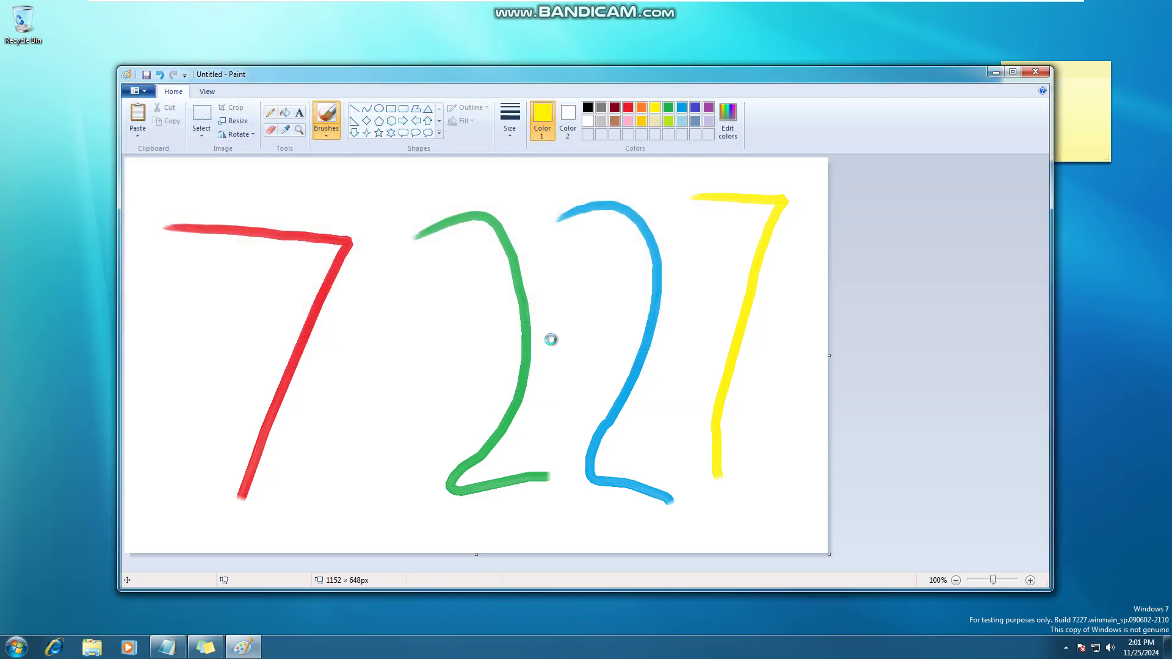
Open Snipping Tool and capture the entire desktop as a snip
key(super)
click(95, 471)
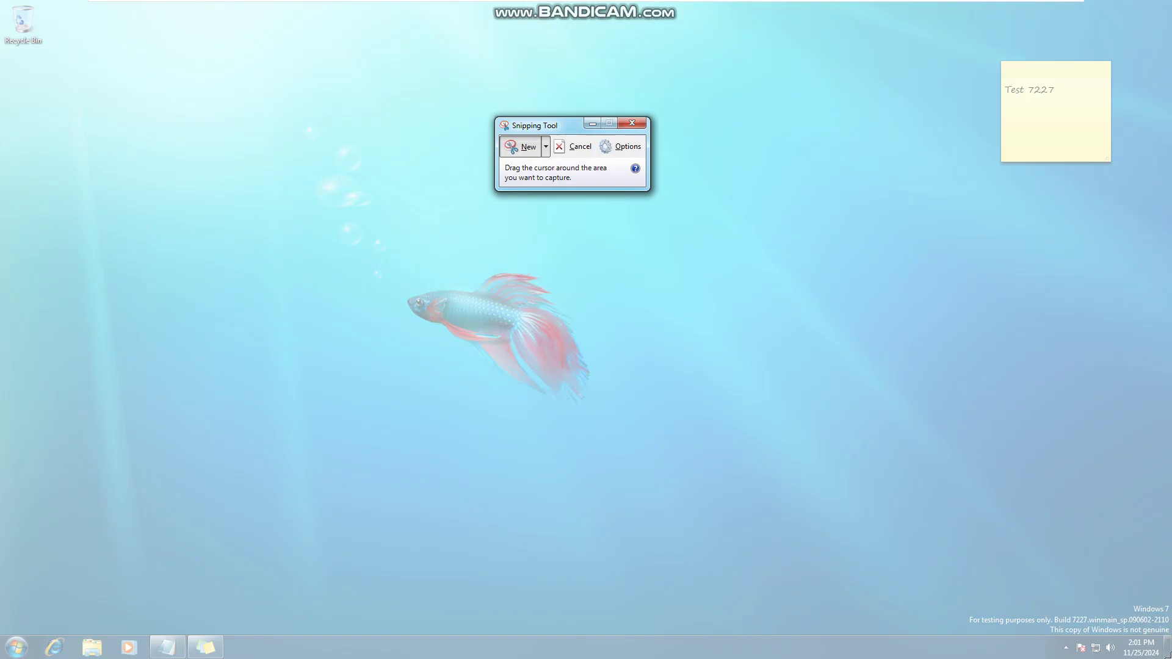
drag(1171, 658, 2, 3)
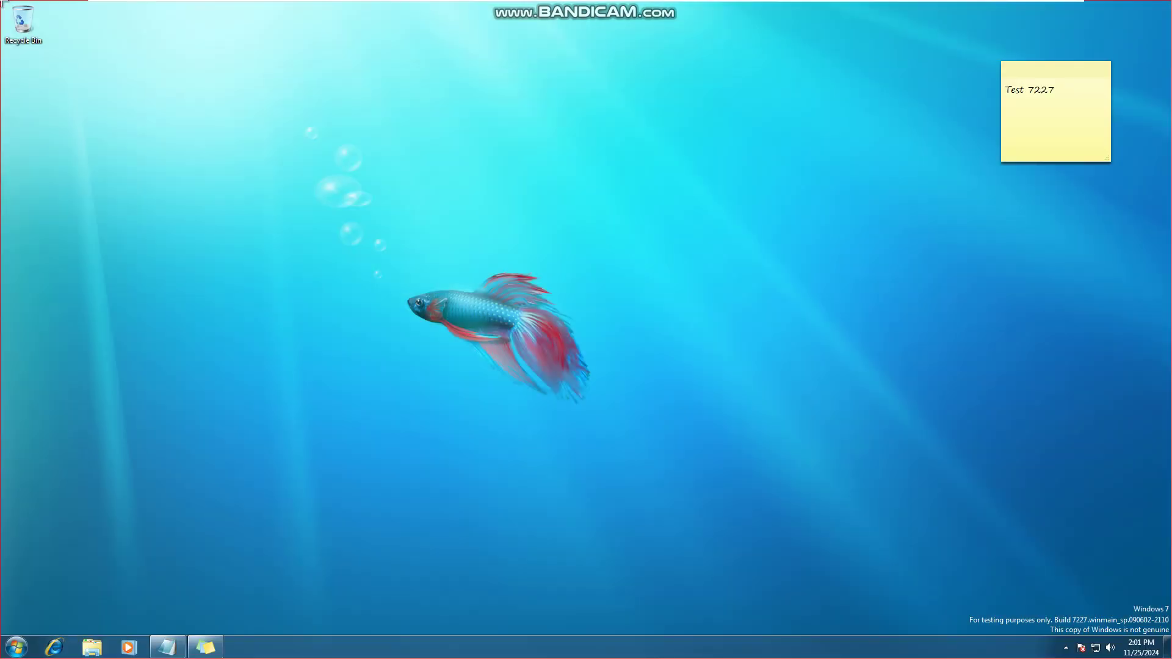
click(67, 40)
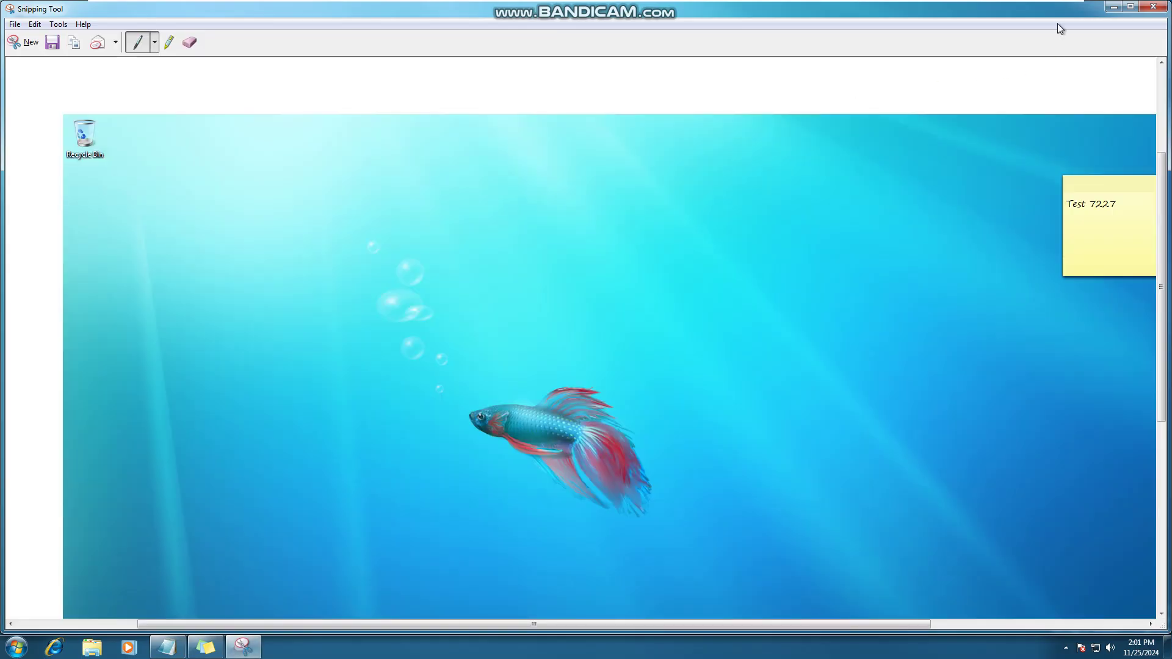
Close Snipping Tool and save the snip as a PNG named login in the Pictures library
click(1153, 8)
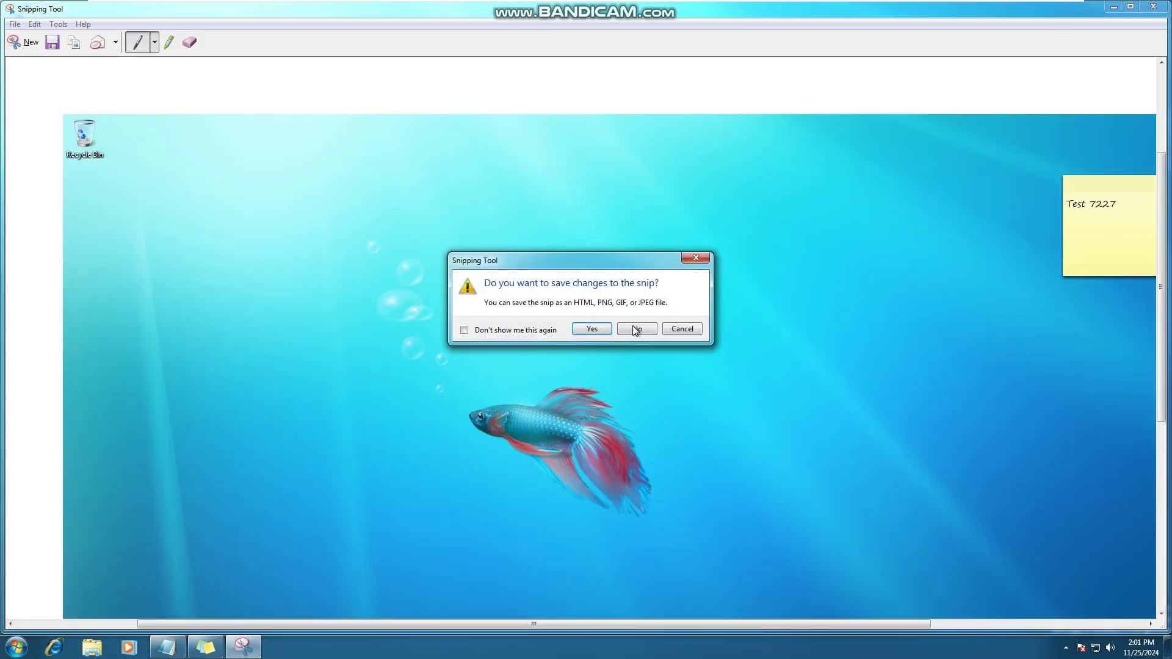
click(592, 329)
text(logi)
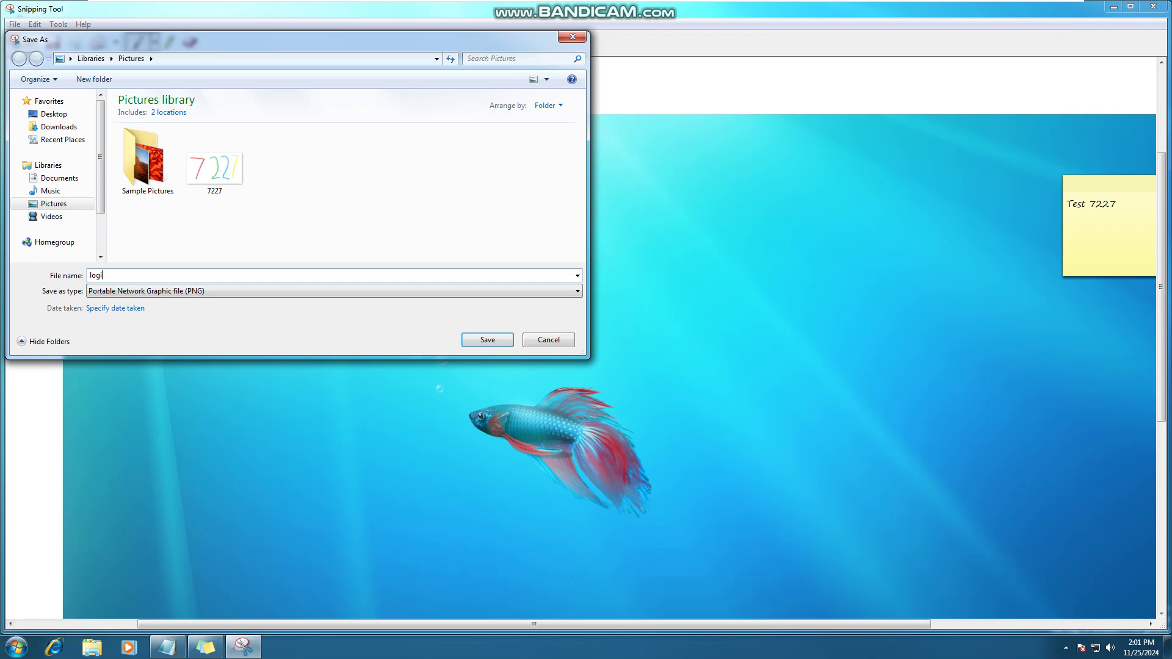
text(n)
key(Return)
Open WordPad and enter the text Hello World in the blank document
key(super)
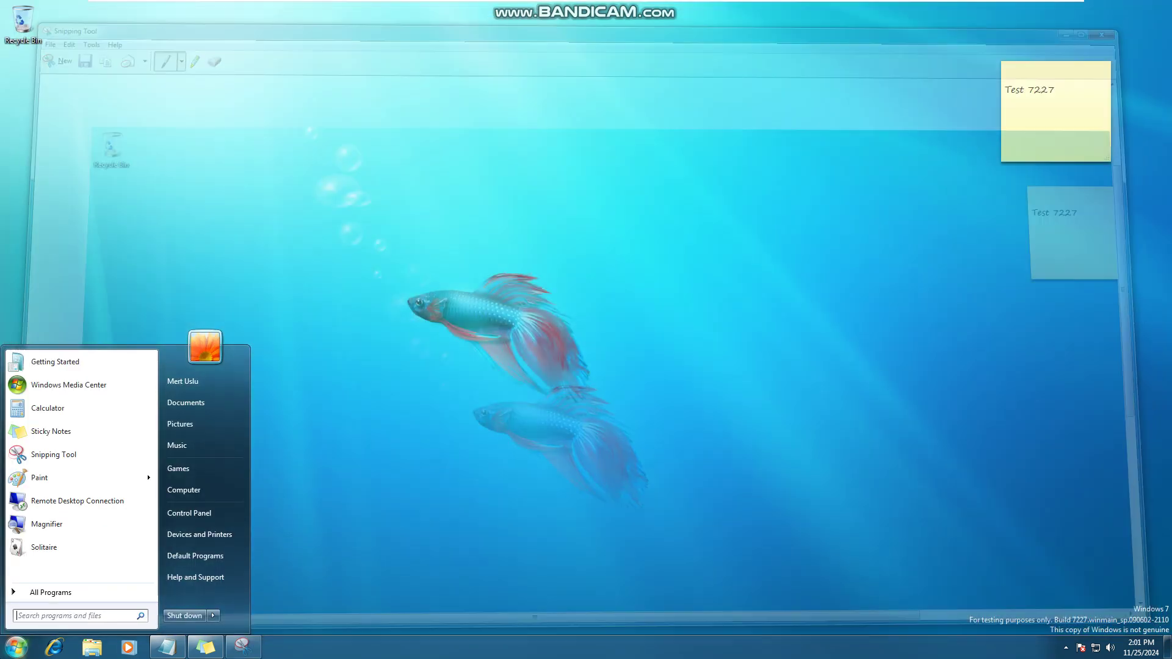
text(notepad)
key(Return)
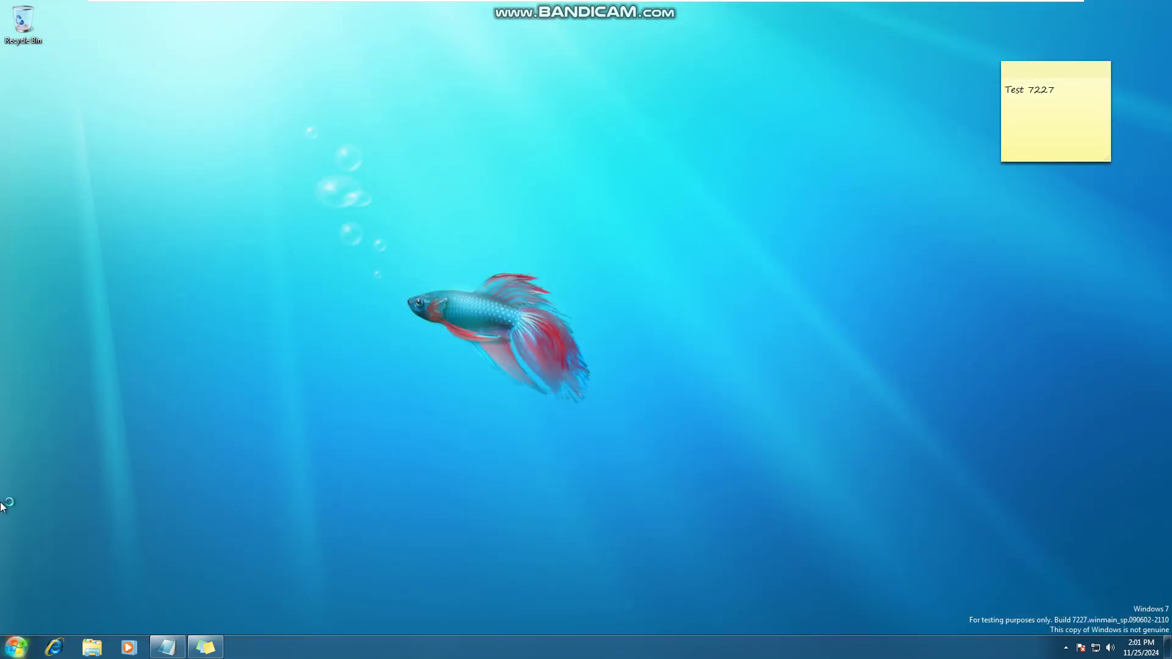
text(Hello )
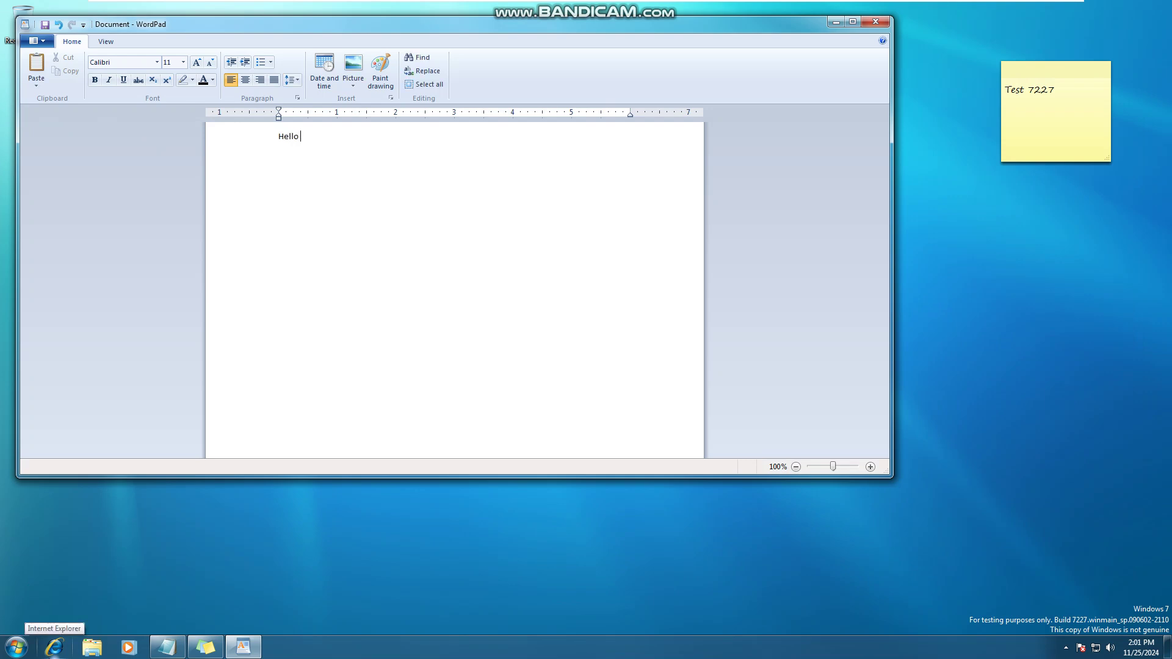
text(World)
Duplicate the Hello World line to make four lines and center all of them
key(ctrl+a)
key(ctrl+c)
key(Right)
key(Return)
key(ctrl+v)
key(ctrl+a)
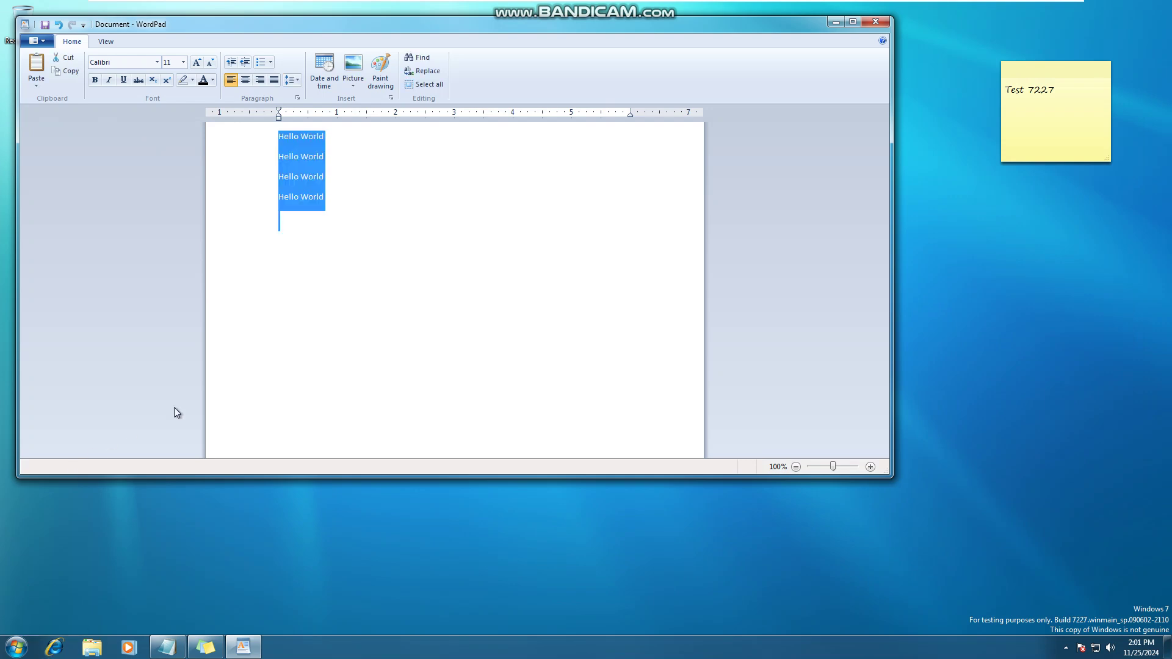
click(250, 81)
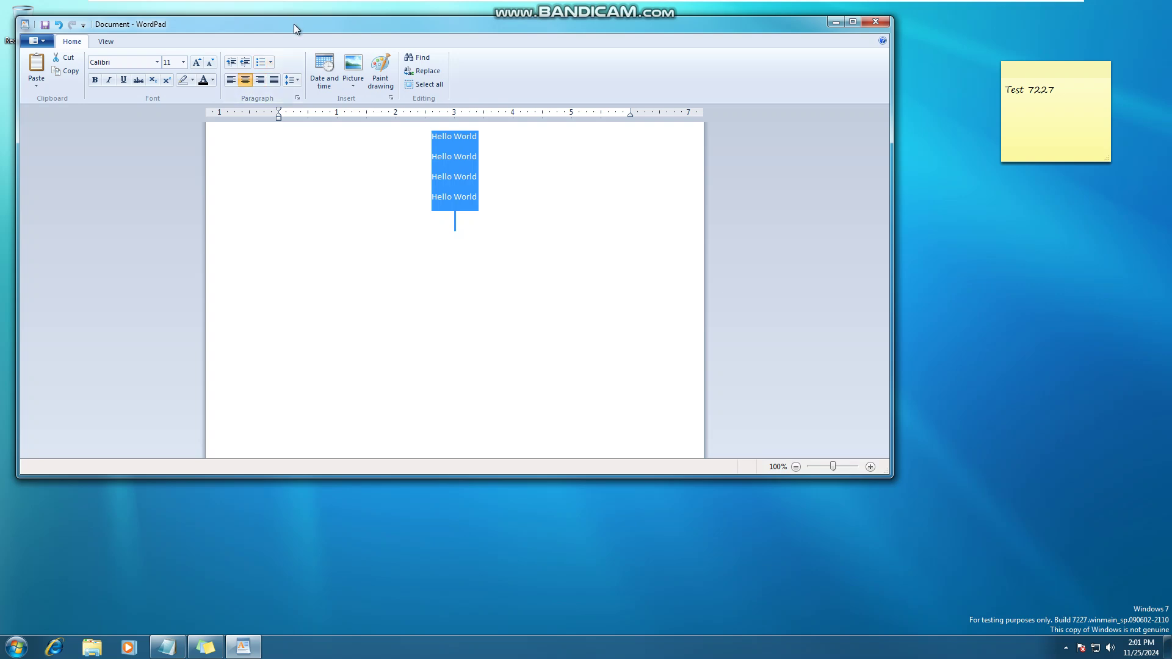
Color the first Hello World line red and the second line green
drag(294, 24, 346, 79)
click(415, 197)
click(267, 135)
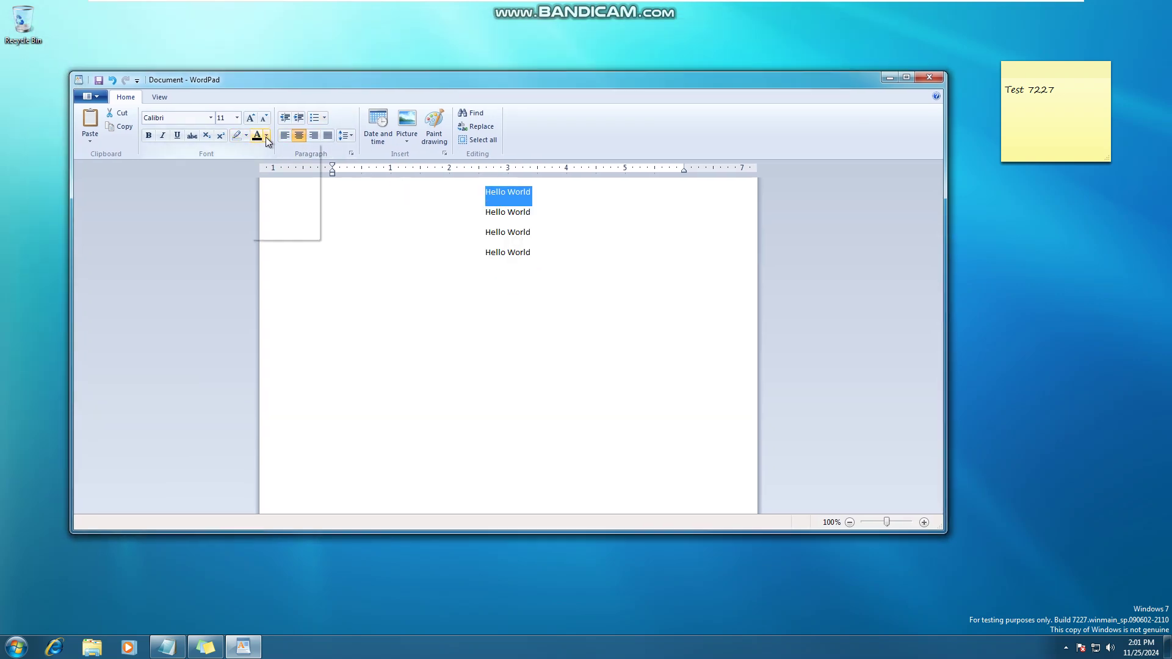
click(269, 169)
click(330, 212)
click(267, 136)
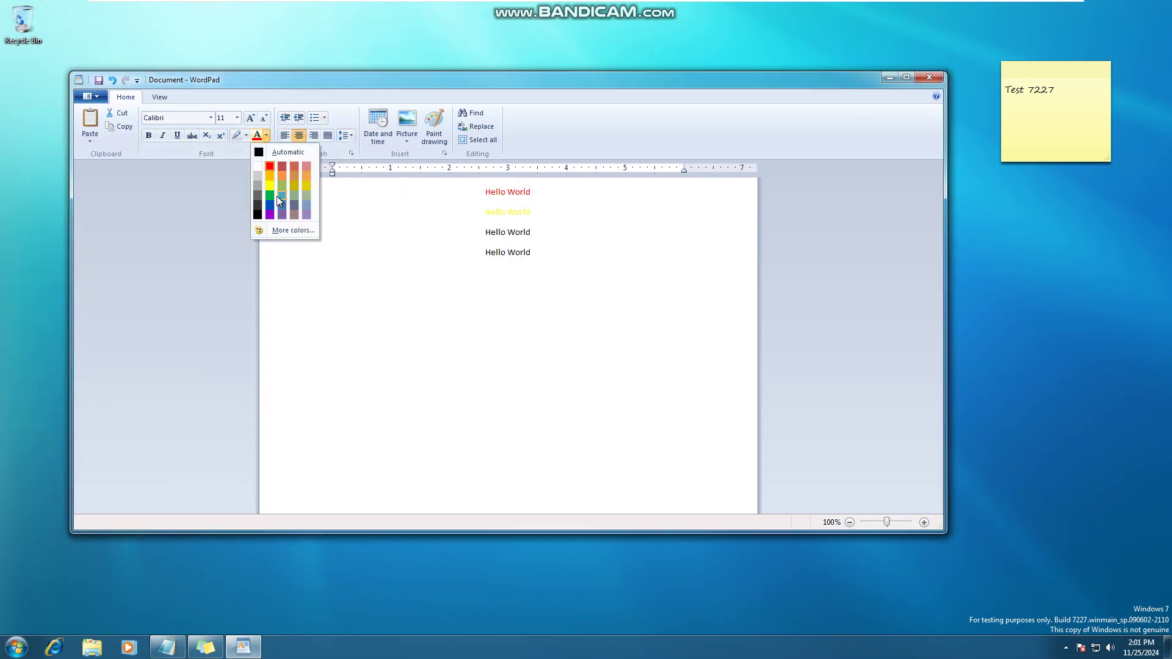
click(269, 195)
Color the third Hello World line blue and the fourth line yellow
click(325, 232)
click(267, 137)
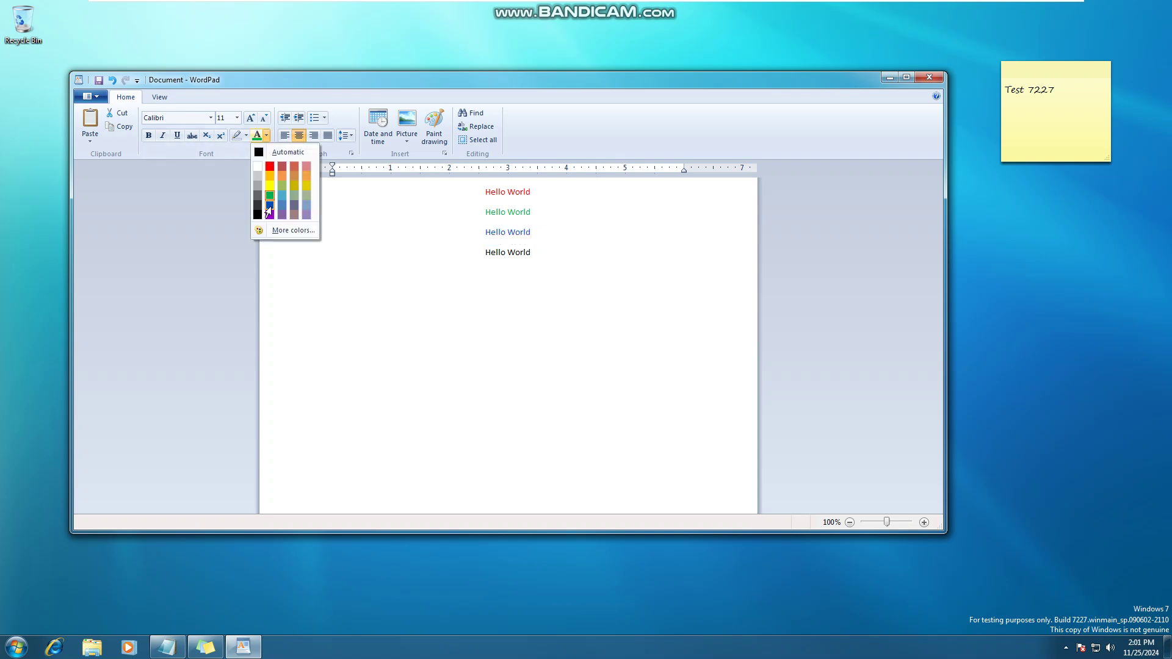
click(269, 204)
click(328, 253)
click(267, 136)
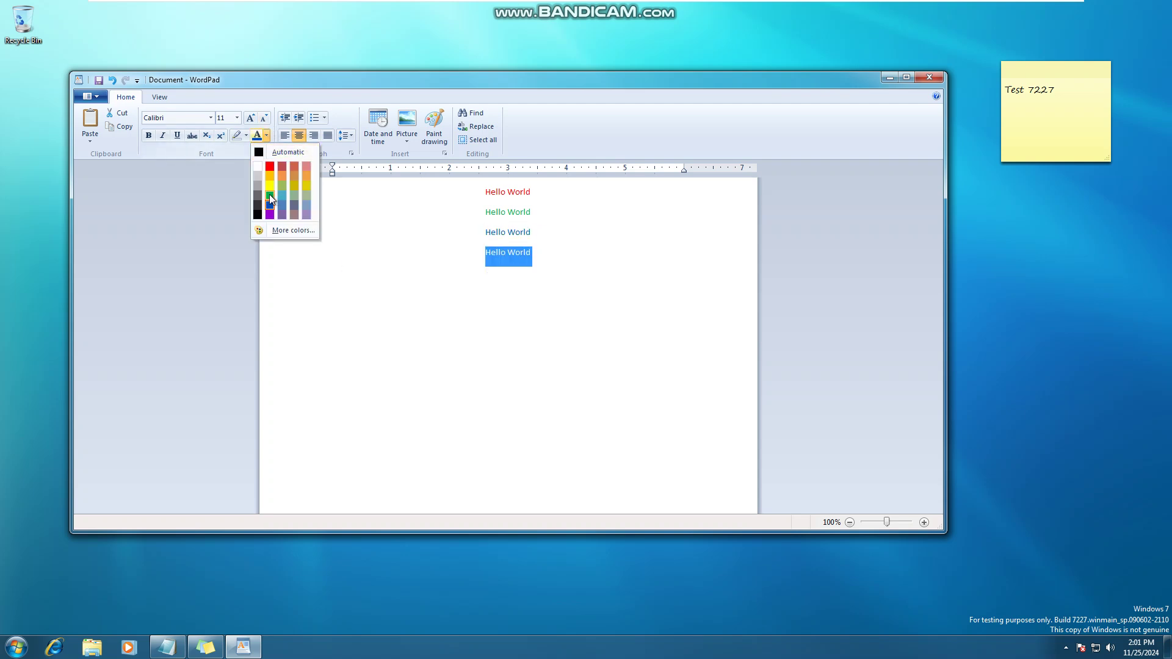
click(269, 187)
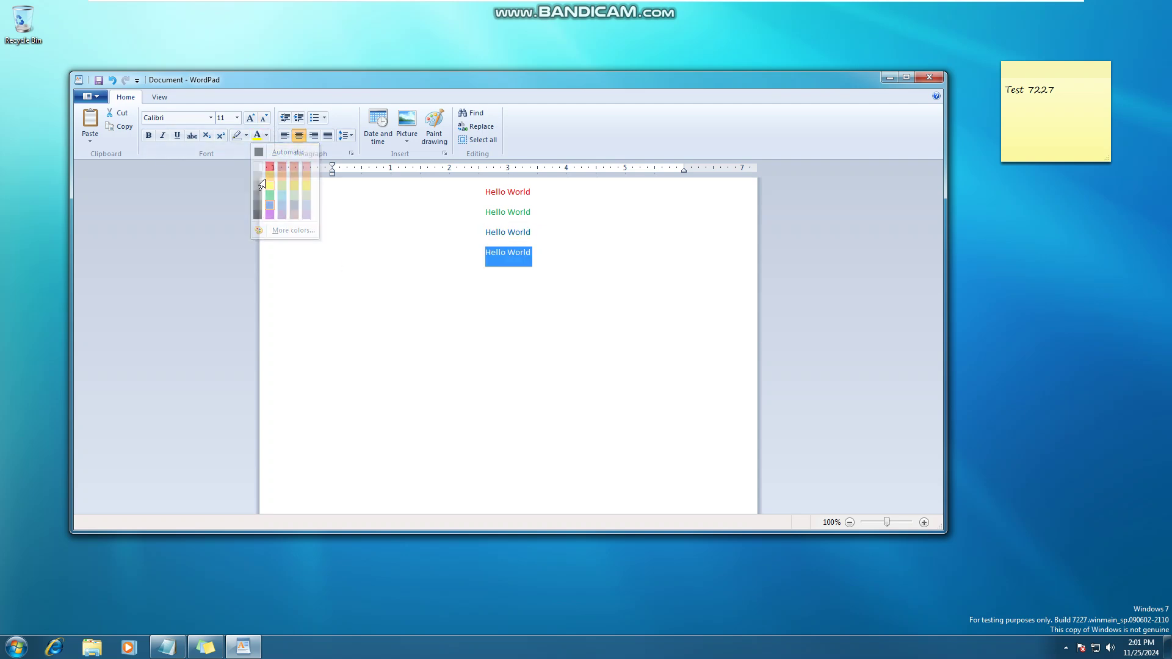
Set the fourth Hello World line in Constantia and the third line in Arial
click(211, 120)
click(211, 230)
click(345, 245)
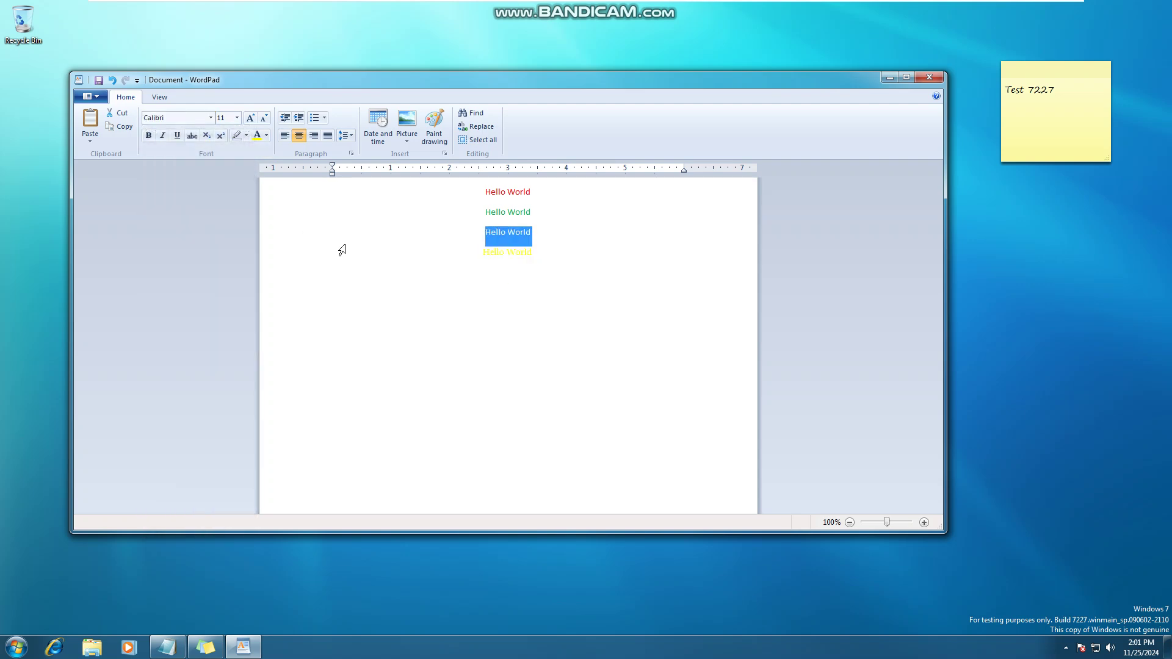
click(211, 118)
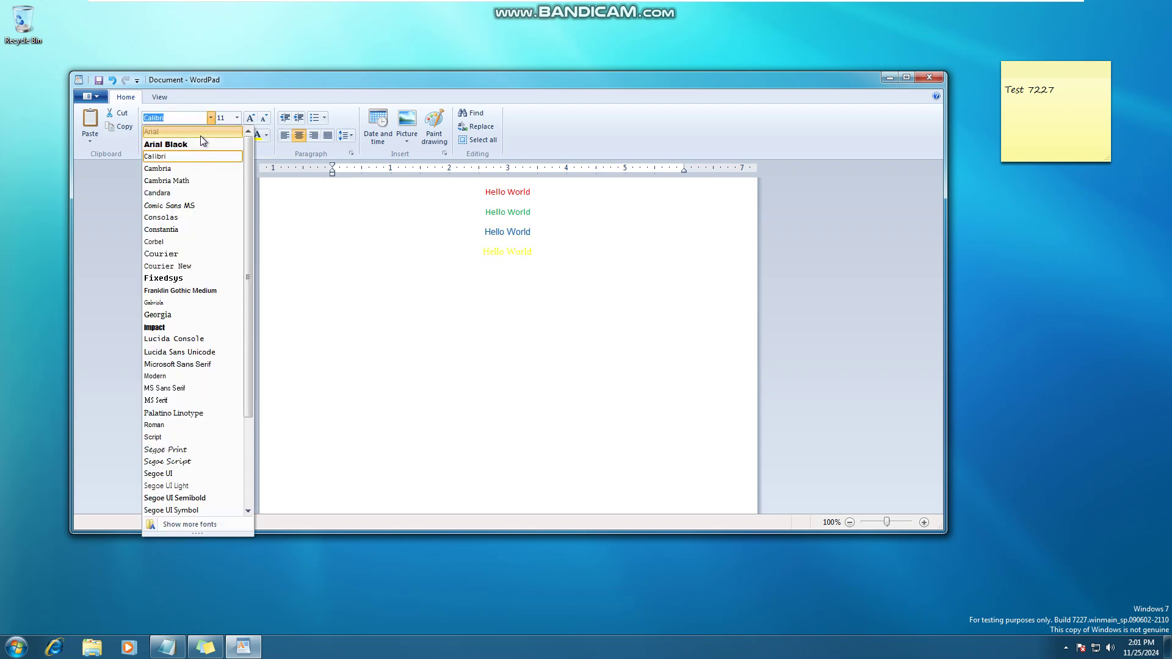
click(200, 135)
Set the first Hello World line in Courier and the second line in Fixedsys
click(357, 190)
click(210, 117)
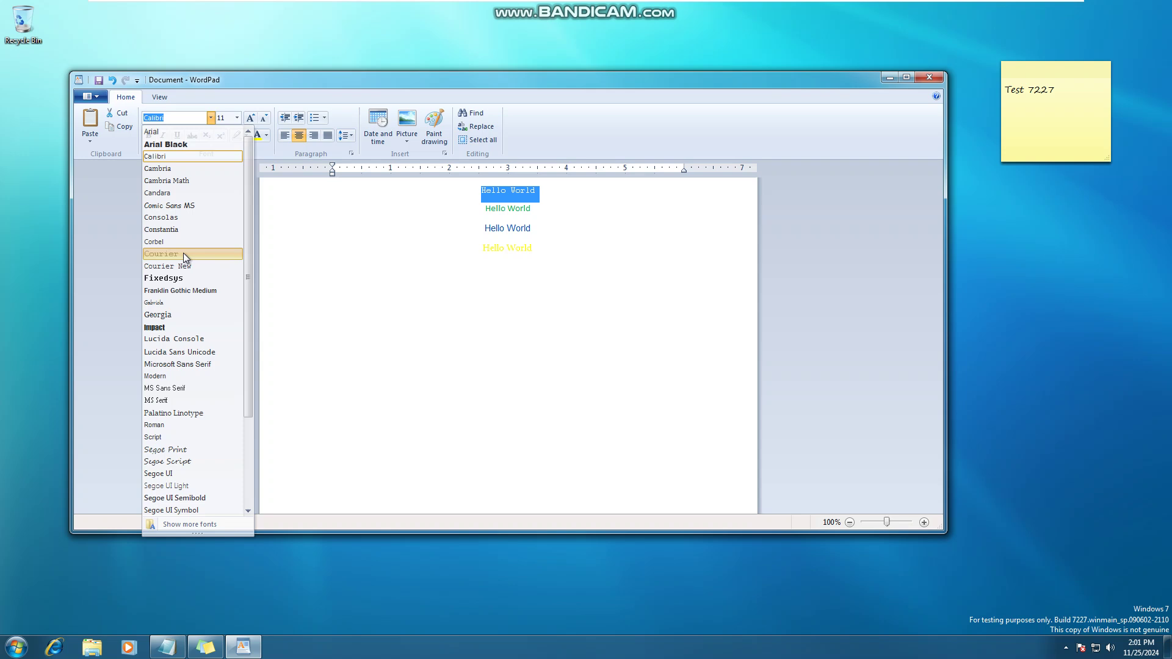
click(171, 252)
drag(401, 228, 394, 214)
click(211, 117)
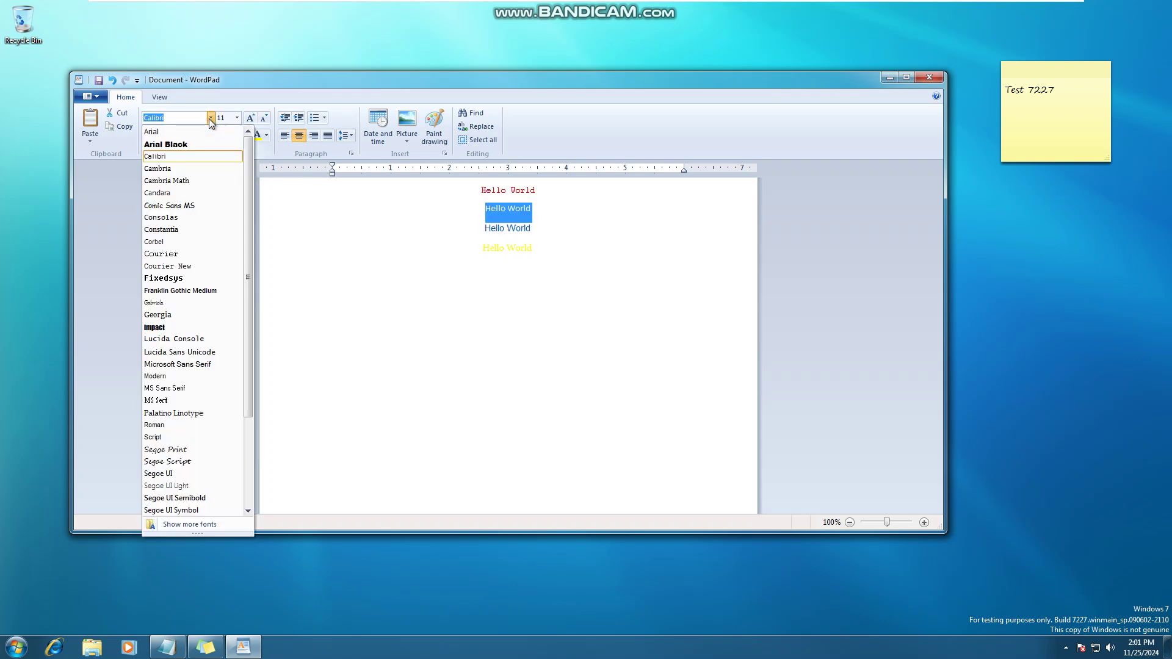
click(203, 278)
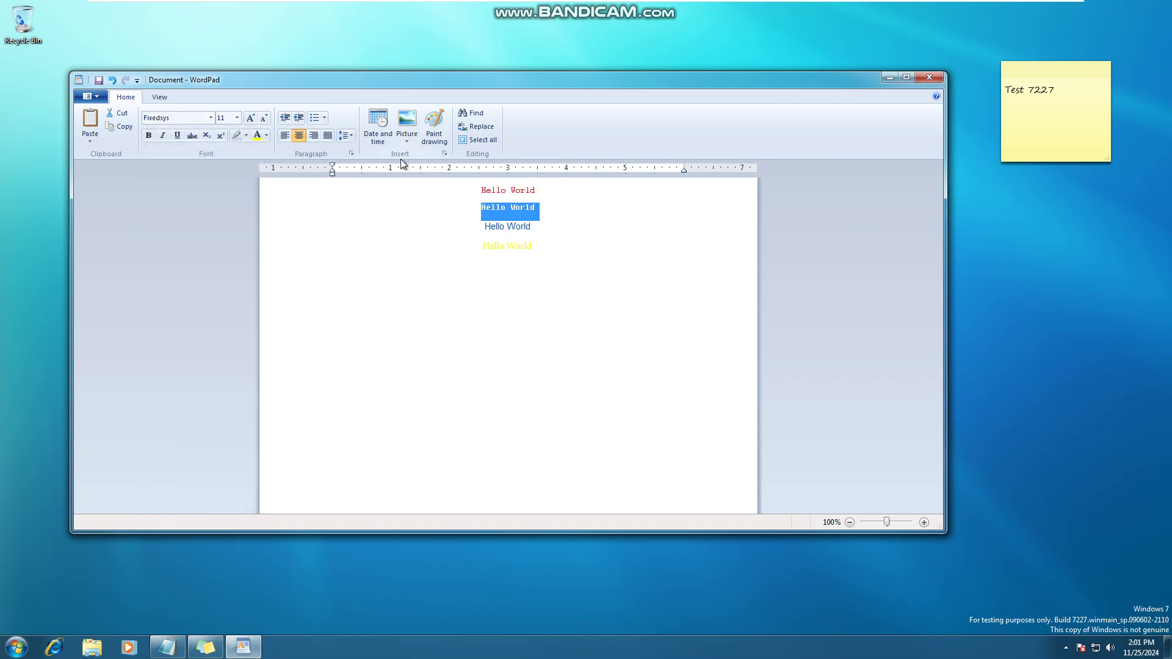
Italicize all the text, and save the document as an RTF named helloworld in the Documents library on closing WordPad
key(ctrl+a)
key(ctrl+i)
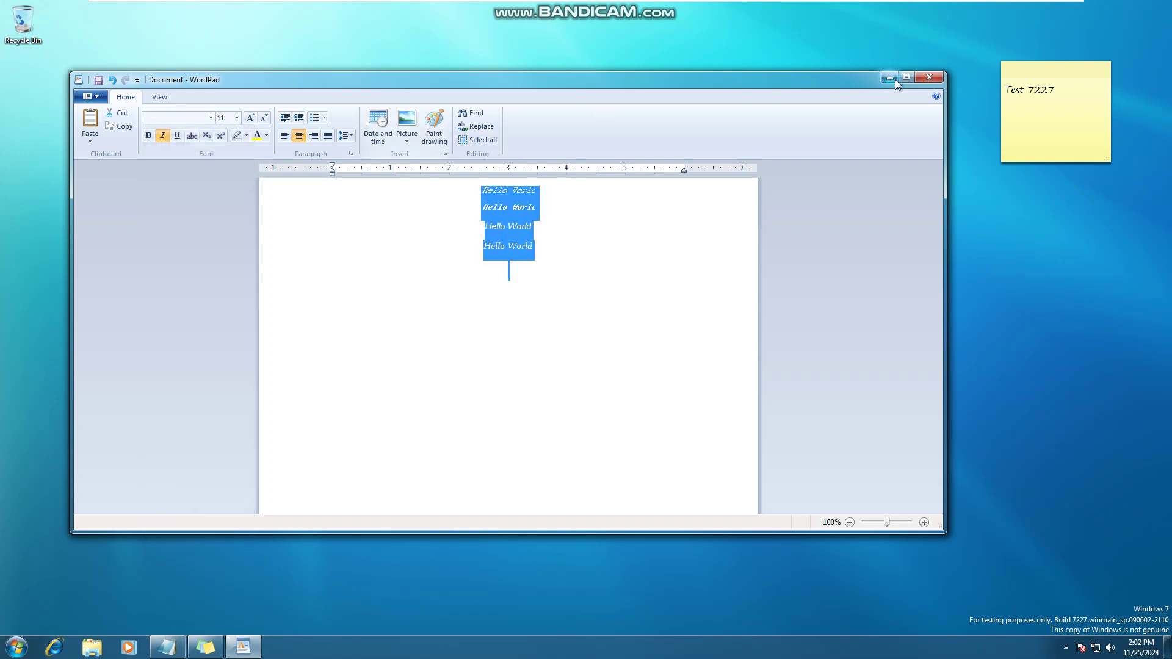
click(938, 78)
click(489, 308)
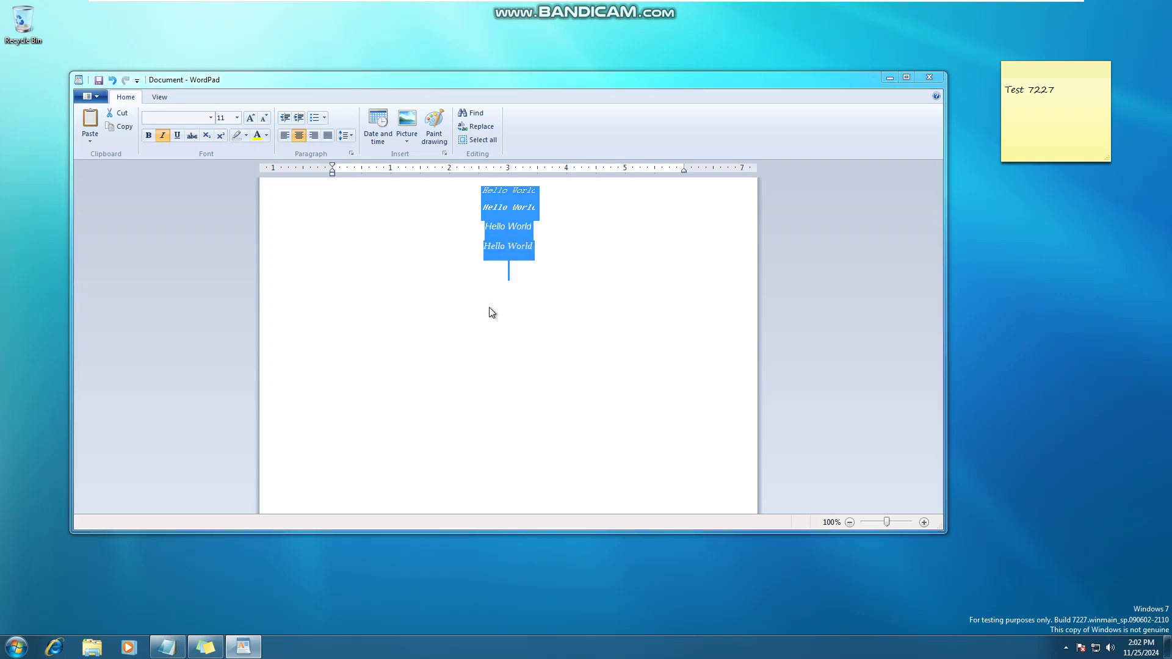
text(hell)
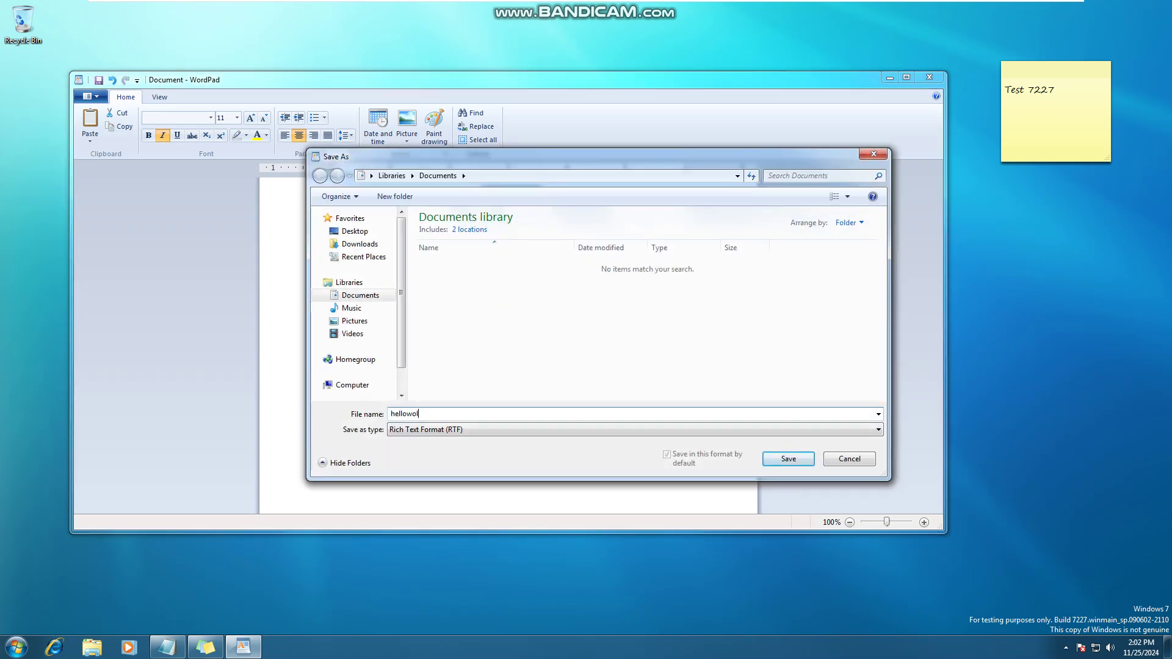
text(oworld)
key(Return)
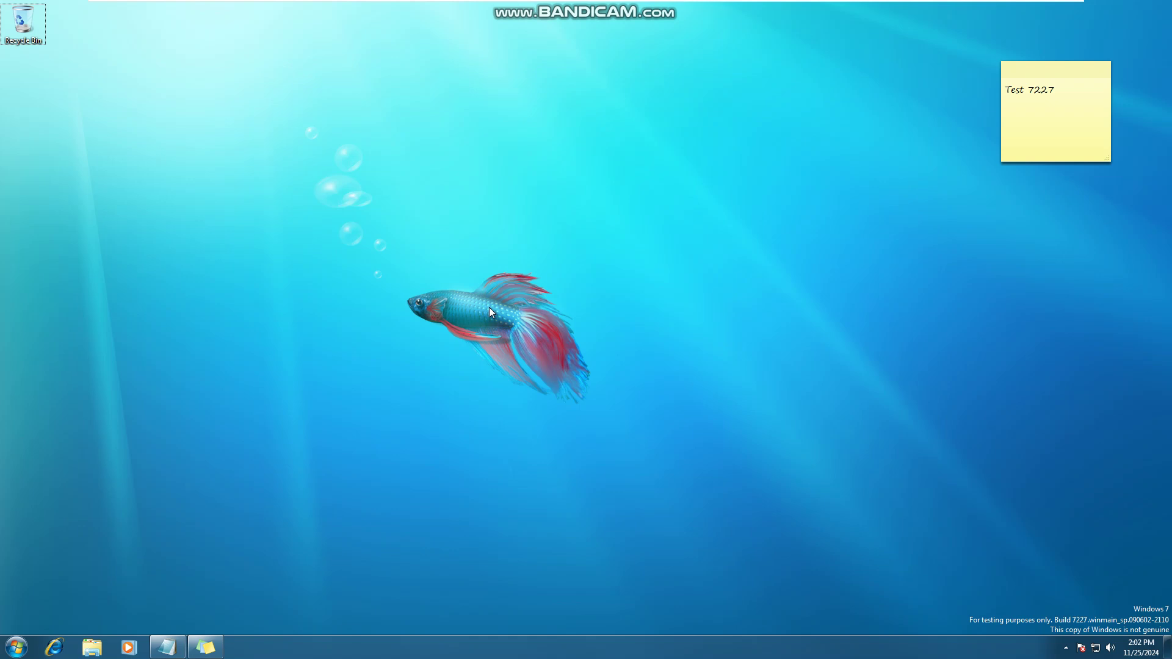
Create a desktop folder named Windows 7 and move the helloworld document from the Documents library into it
key(ctrl+shift+n)
key(Return)
click(91, 647)
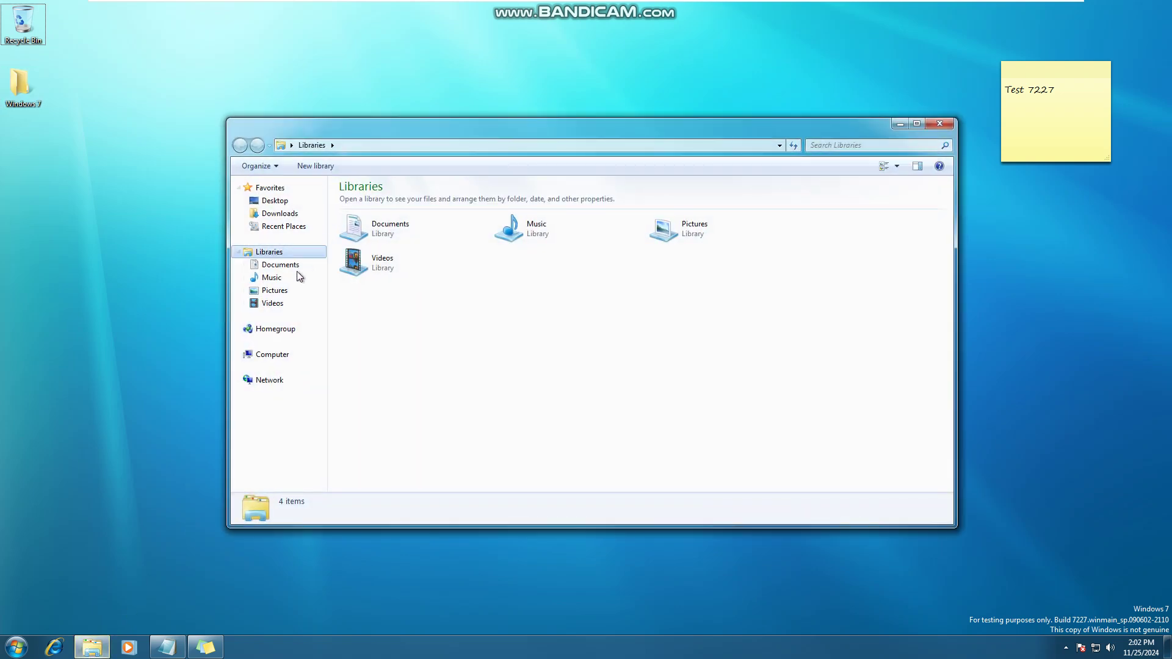
click(302, 265)
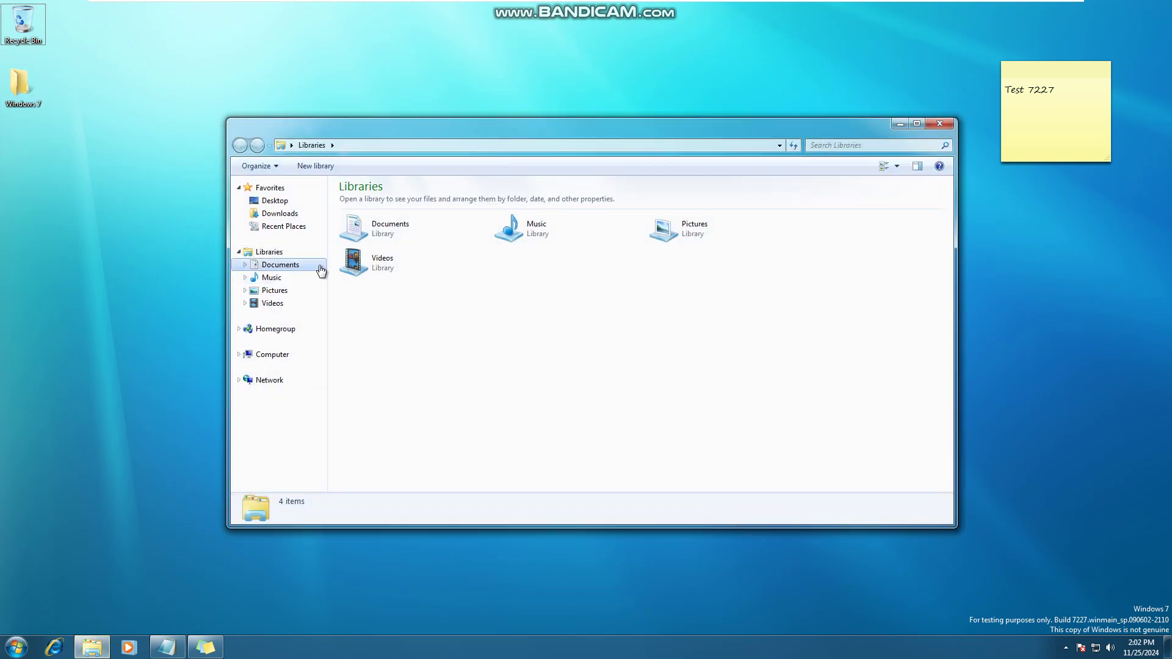
drag(372, 235, 23, 84)
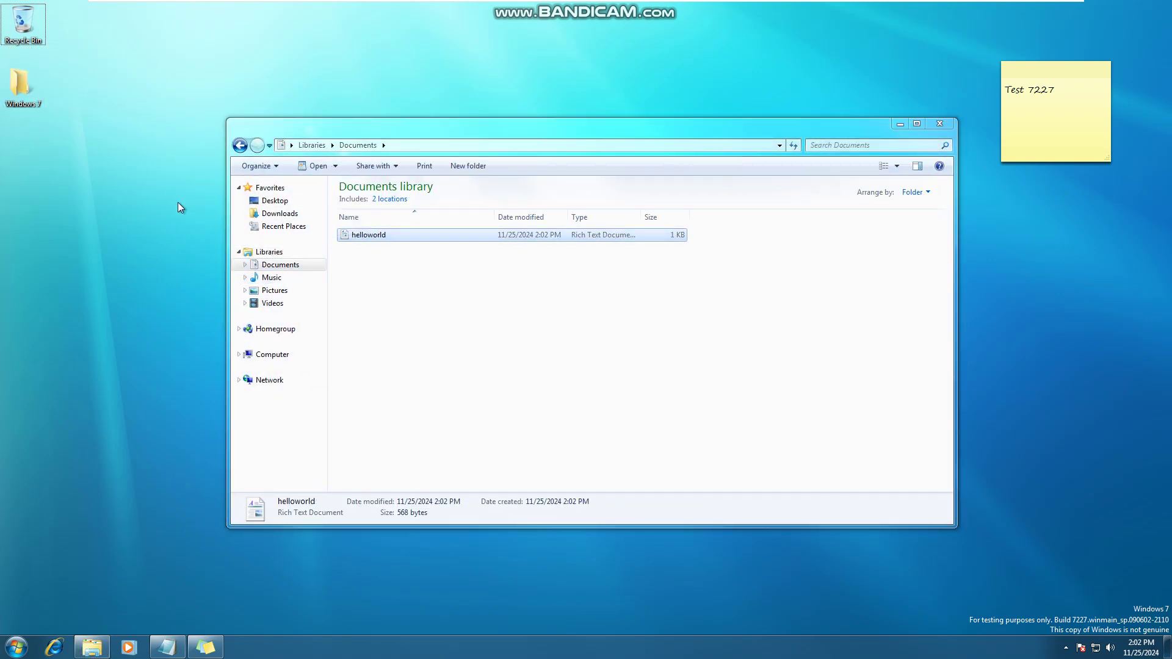
Move the saved 7227 and login images from the Pictures library into the Windows 7 desktop folder and close the Explorer window
click(274, 290)
drag(478, 251, 430, 247)
drag(436, 253, 23, 85)
key(alt+F4)
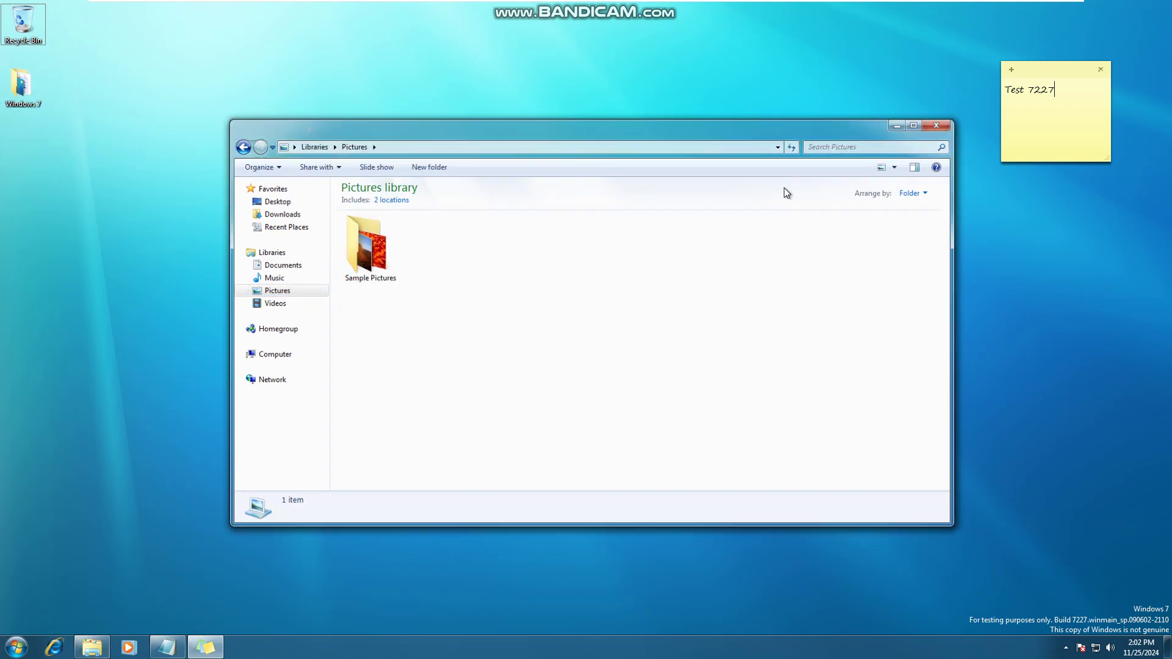
right_click(600, 255)
click(608, 397)
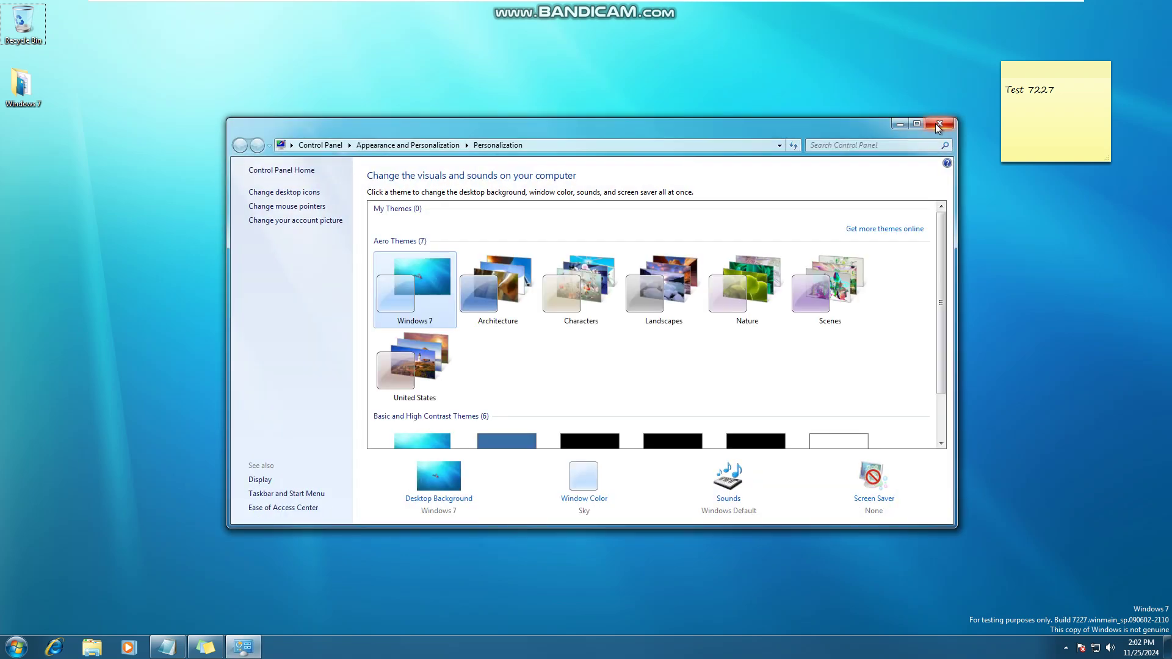
click(943, 120)
Open the desktop gadget gallery and place the Clock and CPU Meter gadgets side by side below the sticky note
right_click(500, 285)
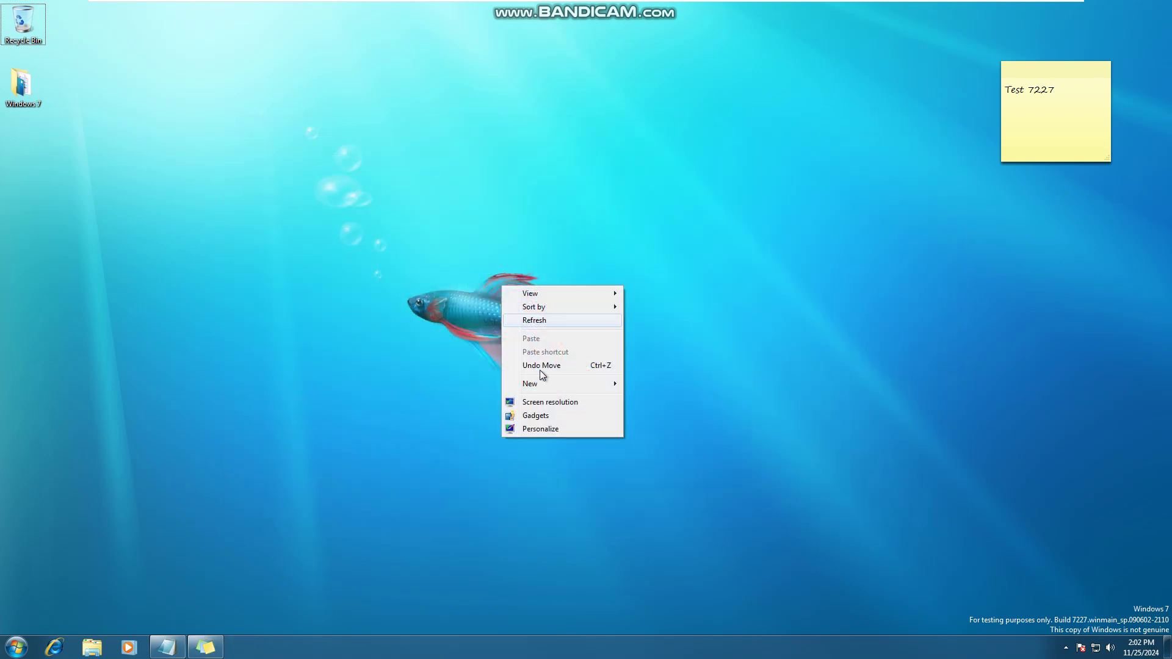
click(553, 415)
drag(498, 269, 1011, 245)
drag(565, 270, 1101, 247)
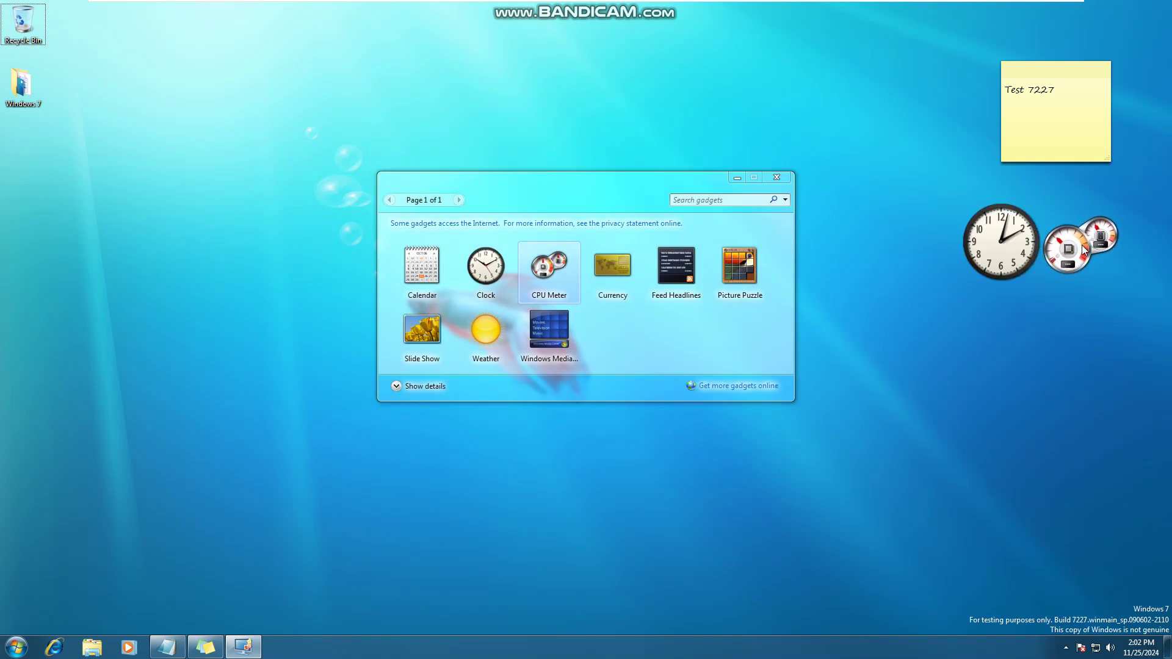
Place the Weather, Calendar and Feed Headlines gadgets below the Clock and CPU Meter, and close the gadget gallery
click(511, 319)
drag(990, 315, 990, 315)
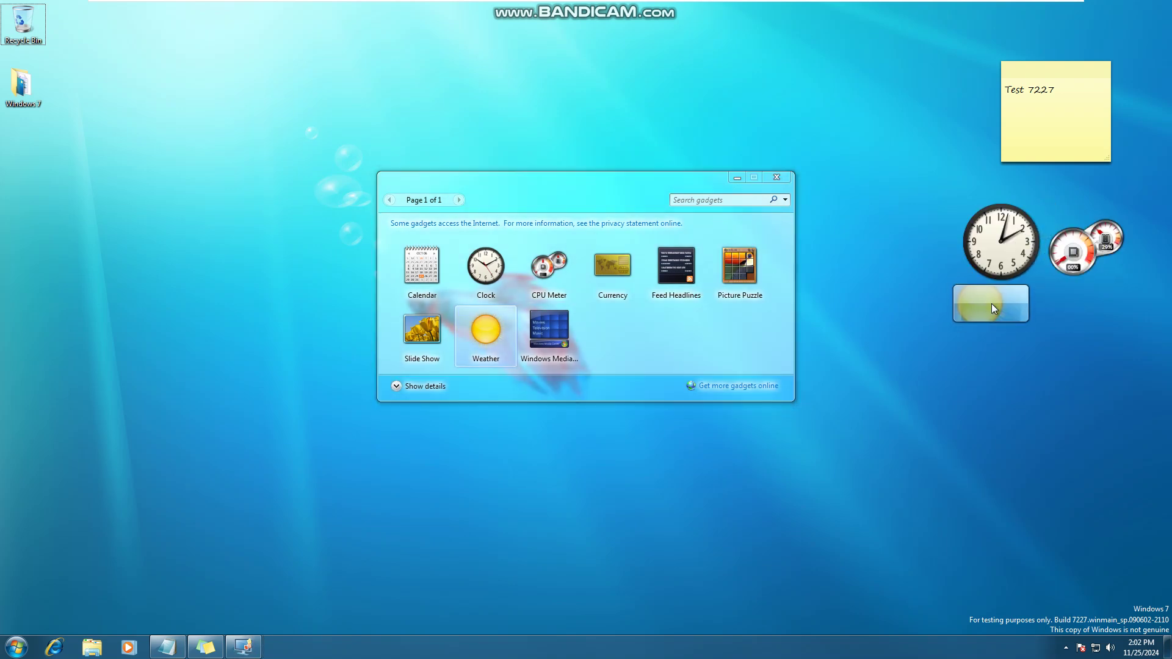
drag(422, 268, 1099, 332)
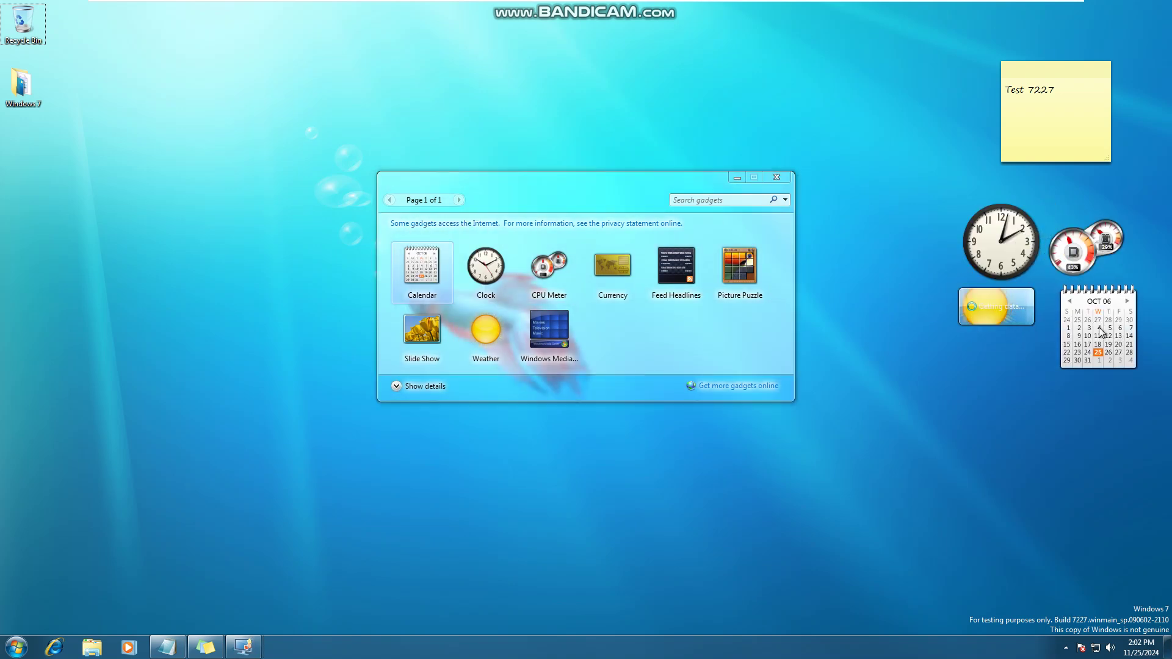
drag(694, 280, 1016, 415)
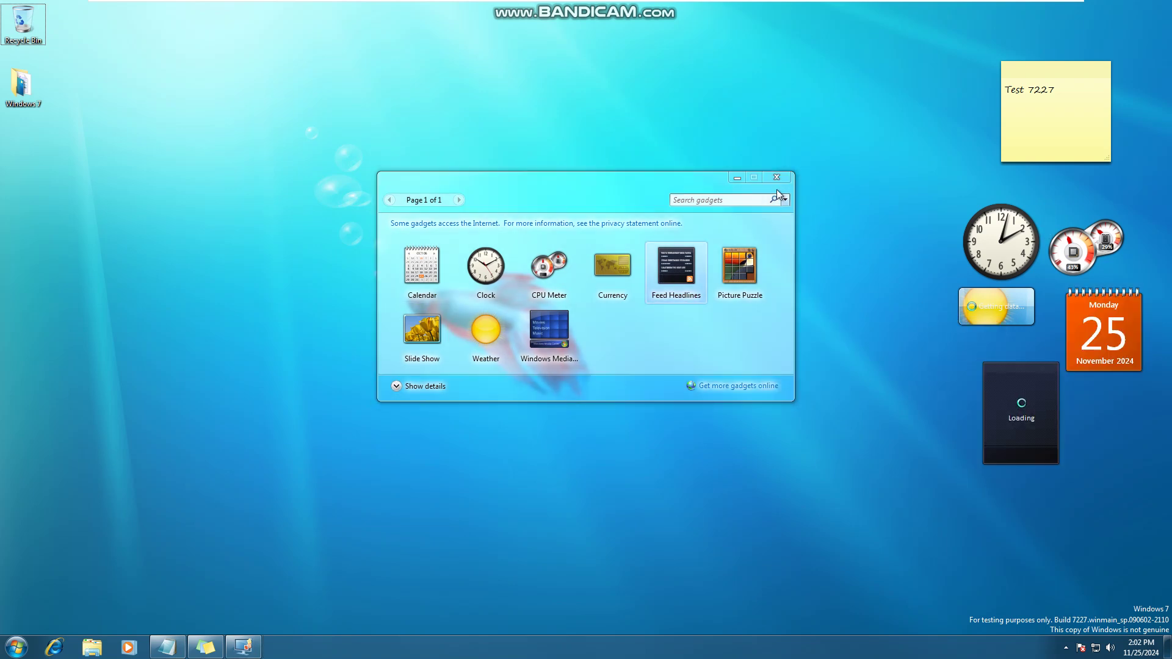
middle_click(243, 646)
key(super)
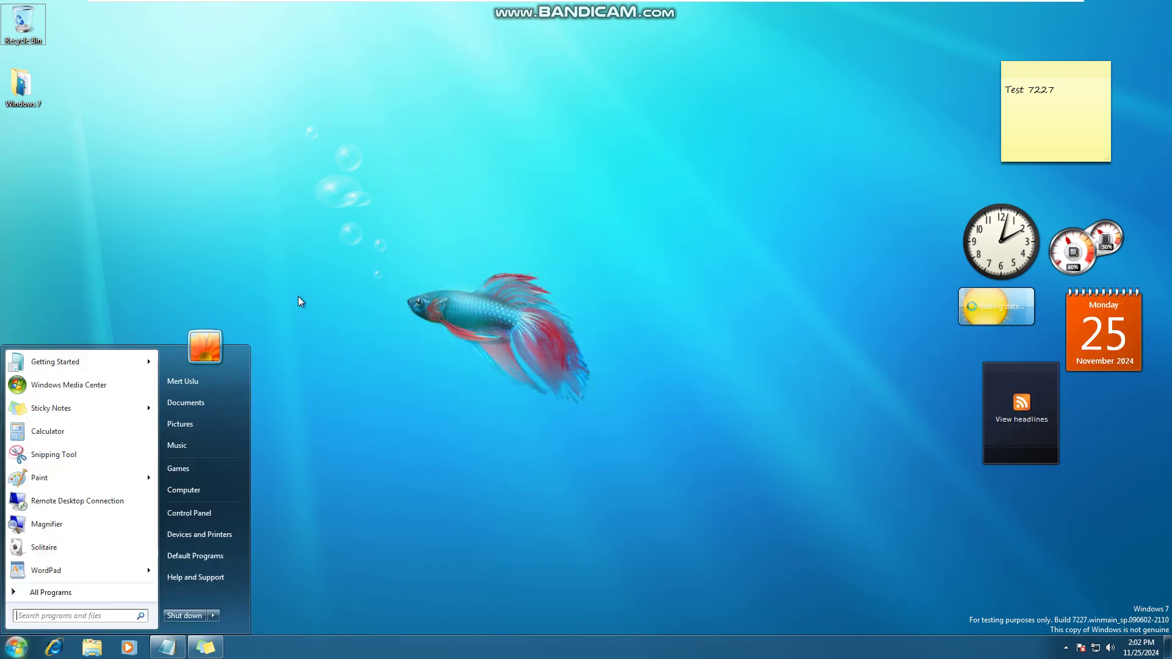
click(303, 445)
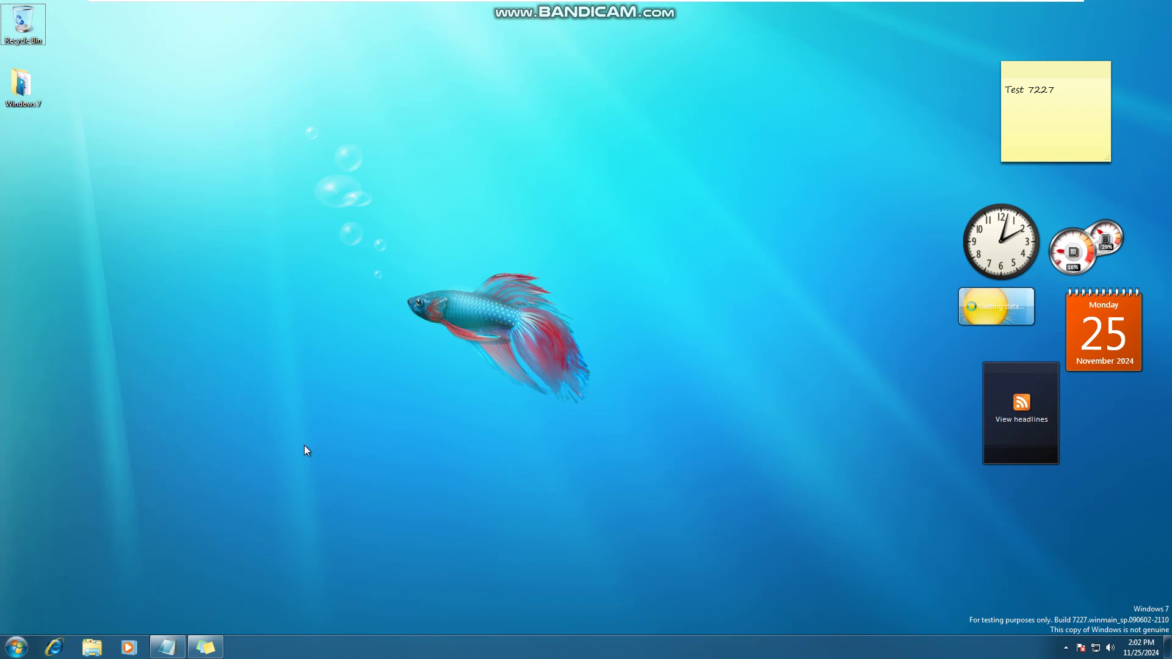
right_click(303, 445)
Open Getting Started to look over its welcome page, and close the window
key(super)
click(111, 367)
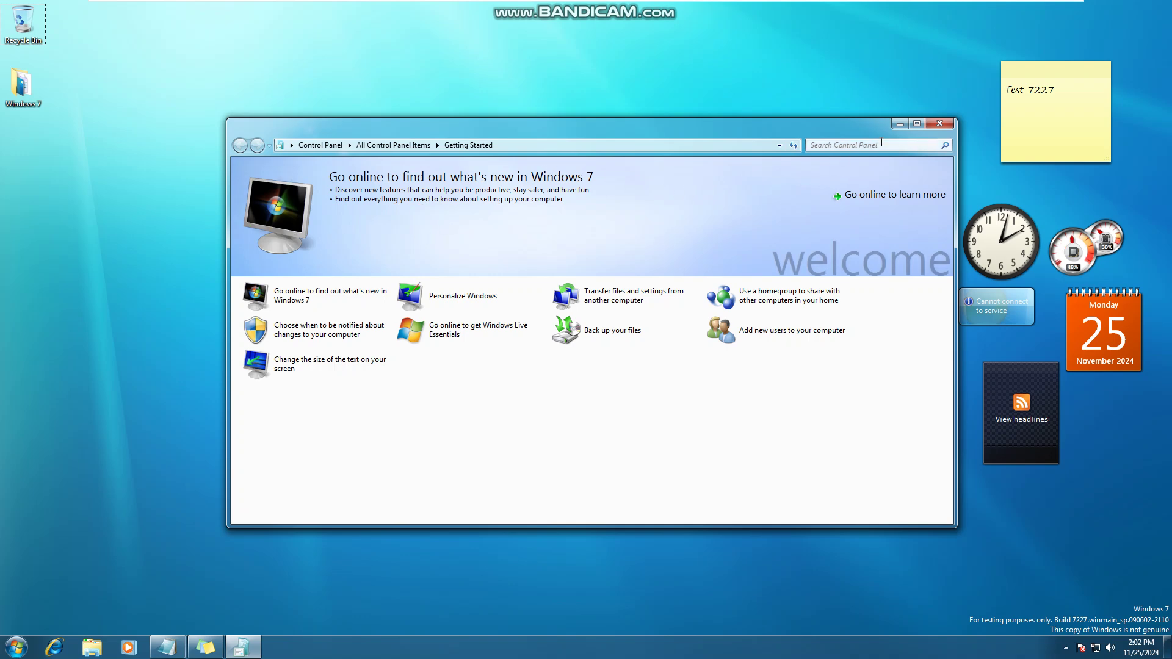
drag(863, 122, 723, 145)
click(939, 150)
key(super)
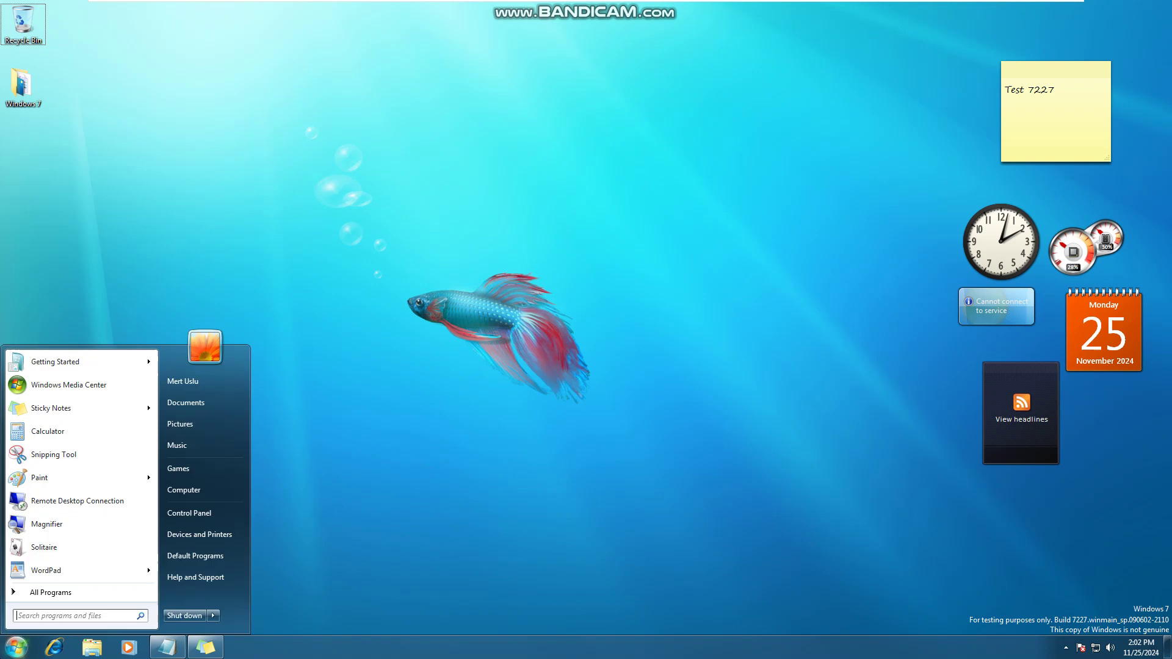
click(452, 409)
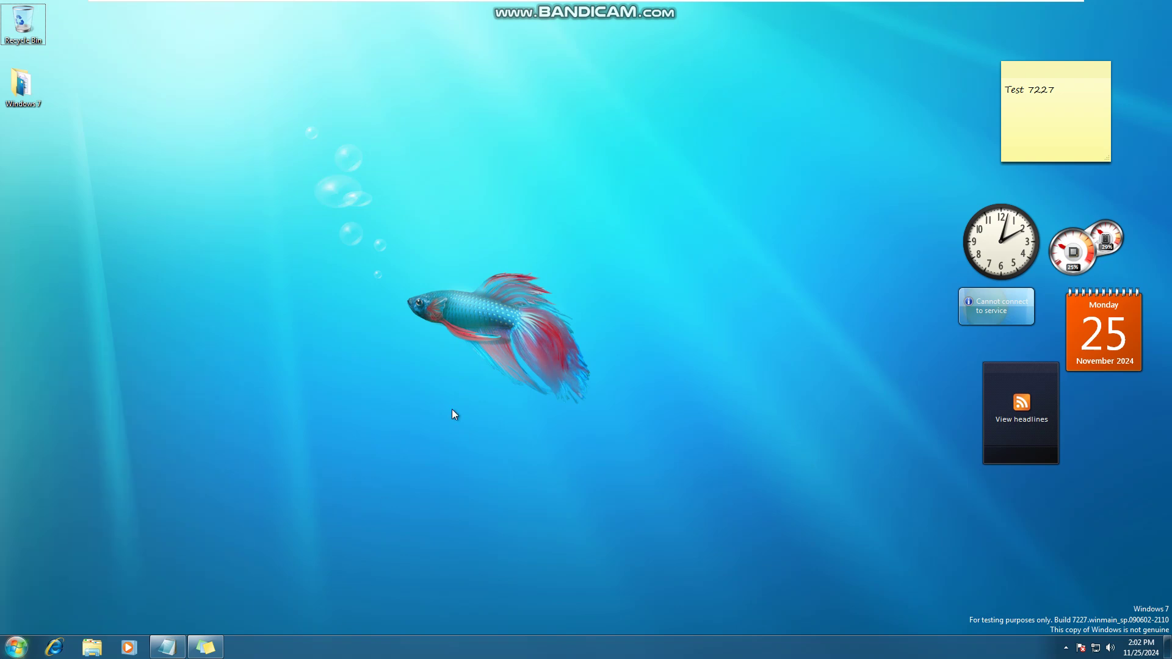
Open the sound settings from the desktop's personalization options and preview the Asterisk, Critical Battery Alarm and Critical Stop sounds
right_click(451, 409)
click(476, 553)
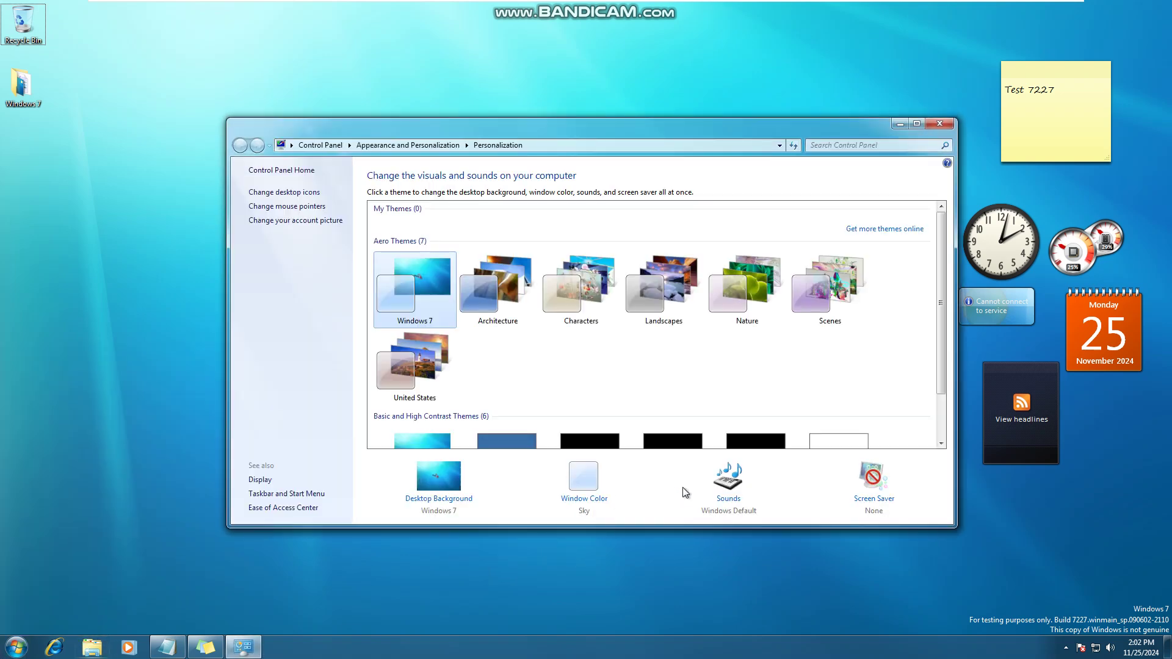
click(731, 468)
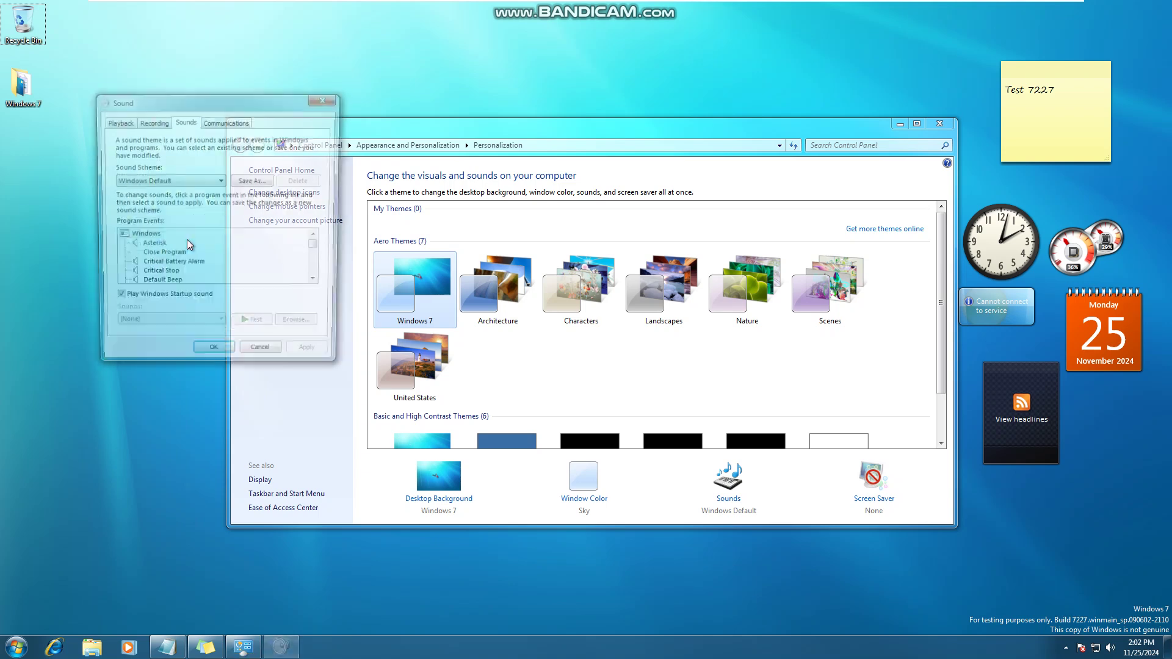
click(153, 245)
click(257, 330)
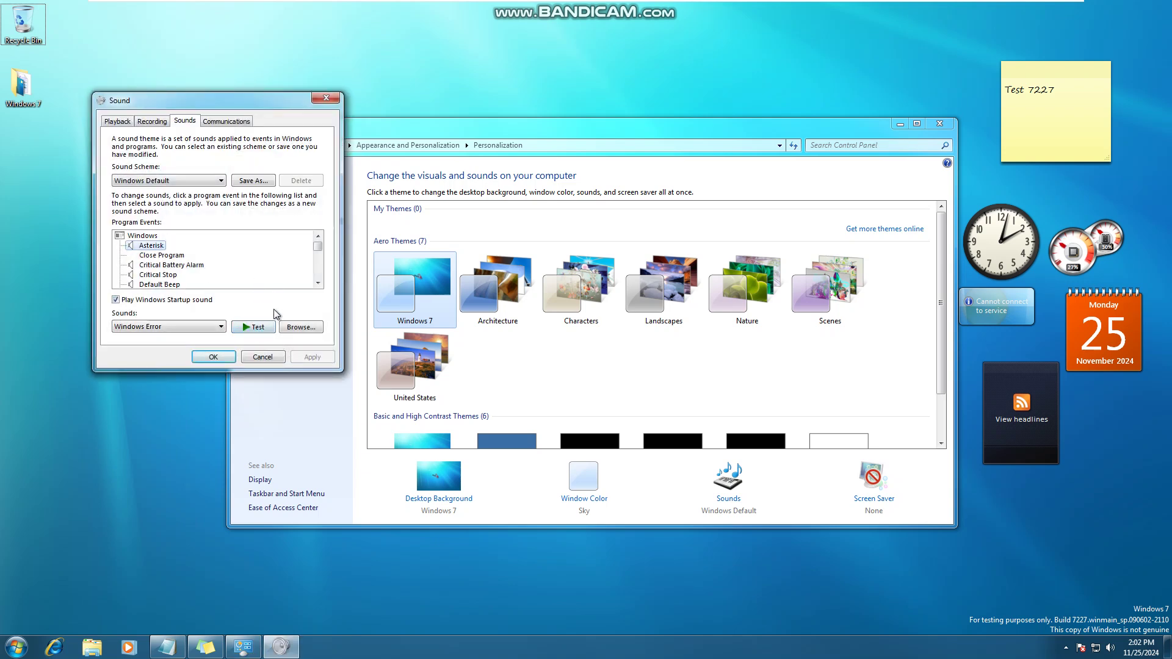
click(243, 265)
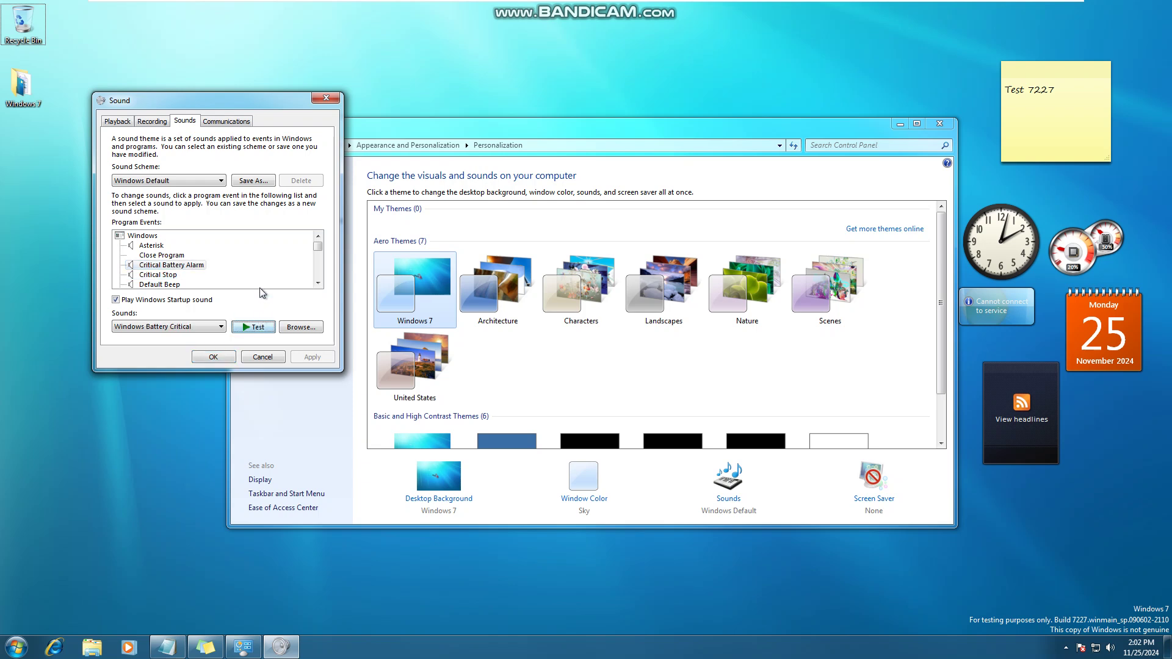
click(158, 275)
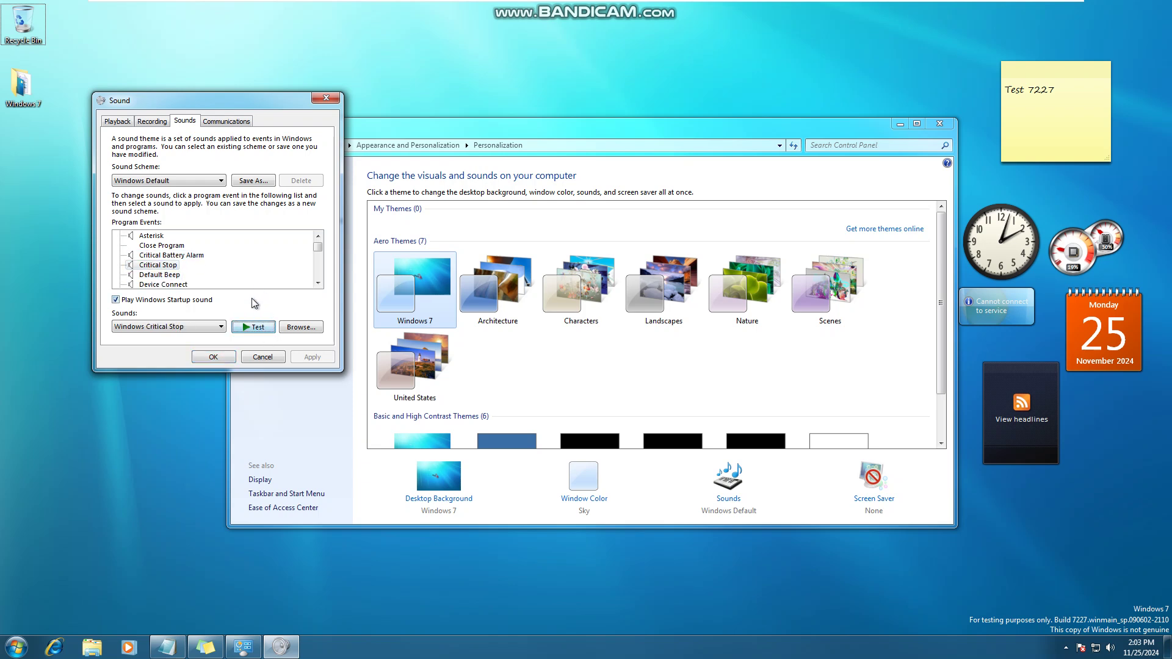
Preview the Windows event sounds from Default Beep through Low Battery Alarm
key(Down)
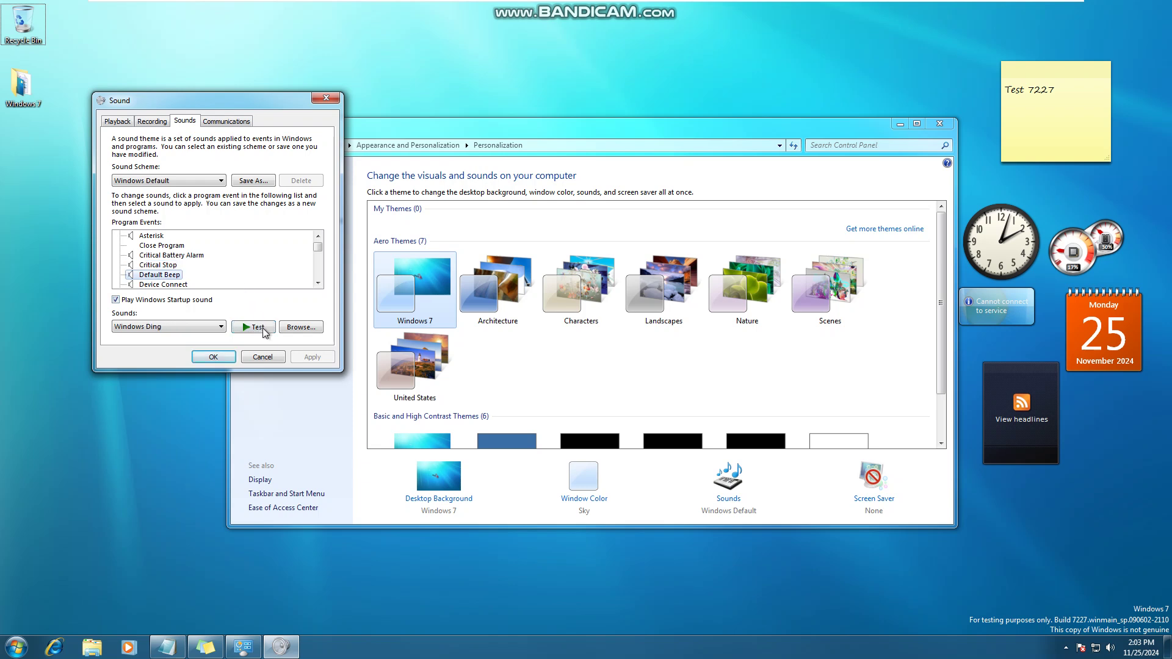
key(Down)
key(Down)
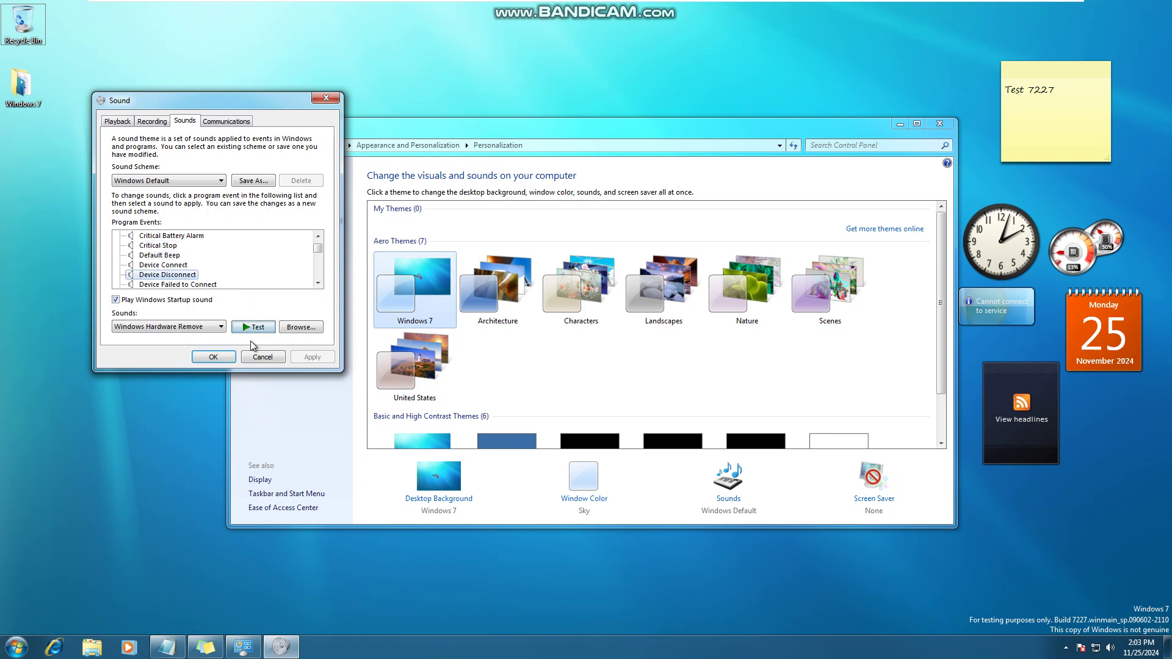
key(Down)
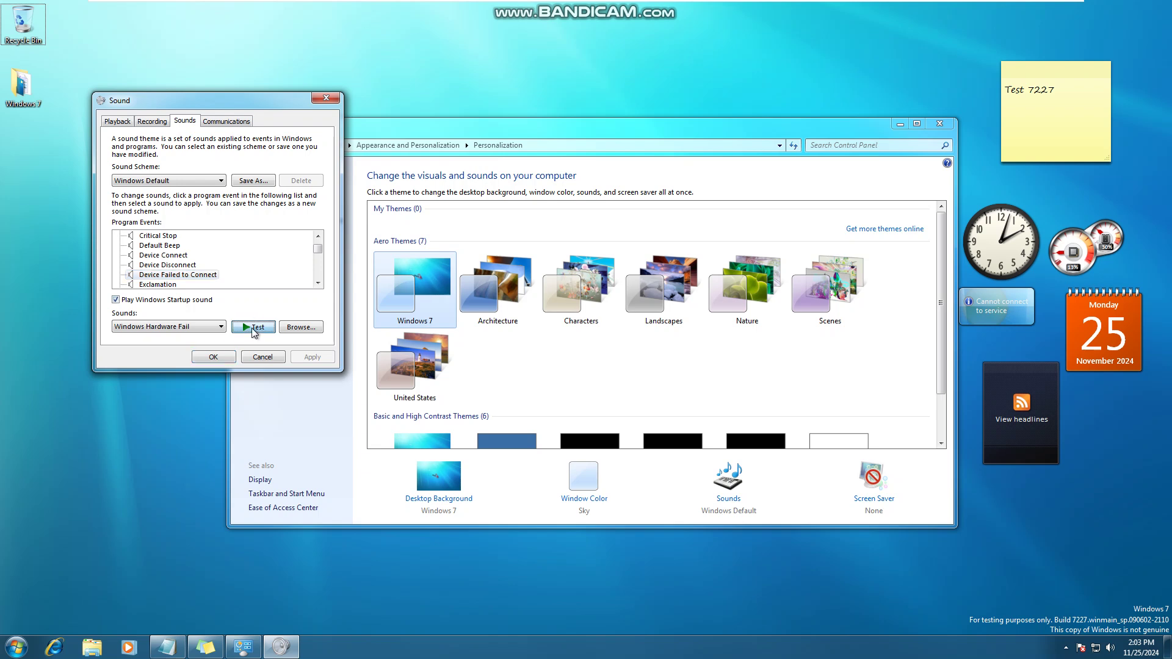
key(Down)
key(Down)
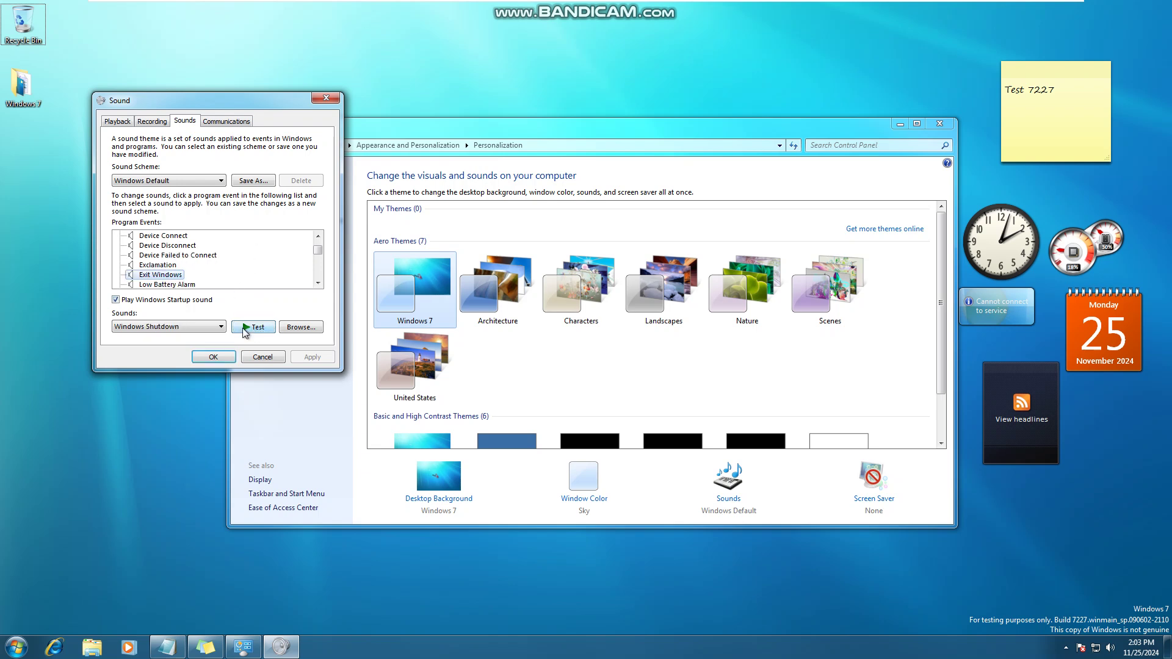
key(Down)
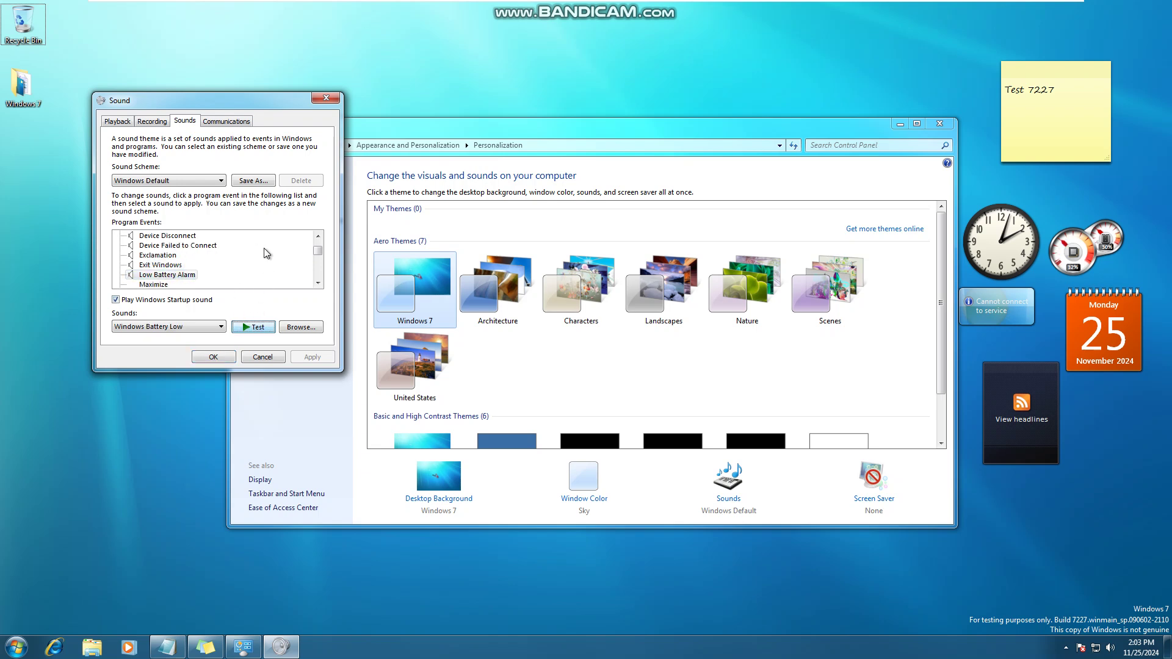
Go past the menu and window events and preview the New Mail Notification sound
click(263, 285)
key(Down)
key(Down)
key(Down)
key(Down)
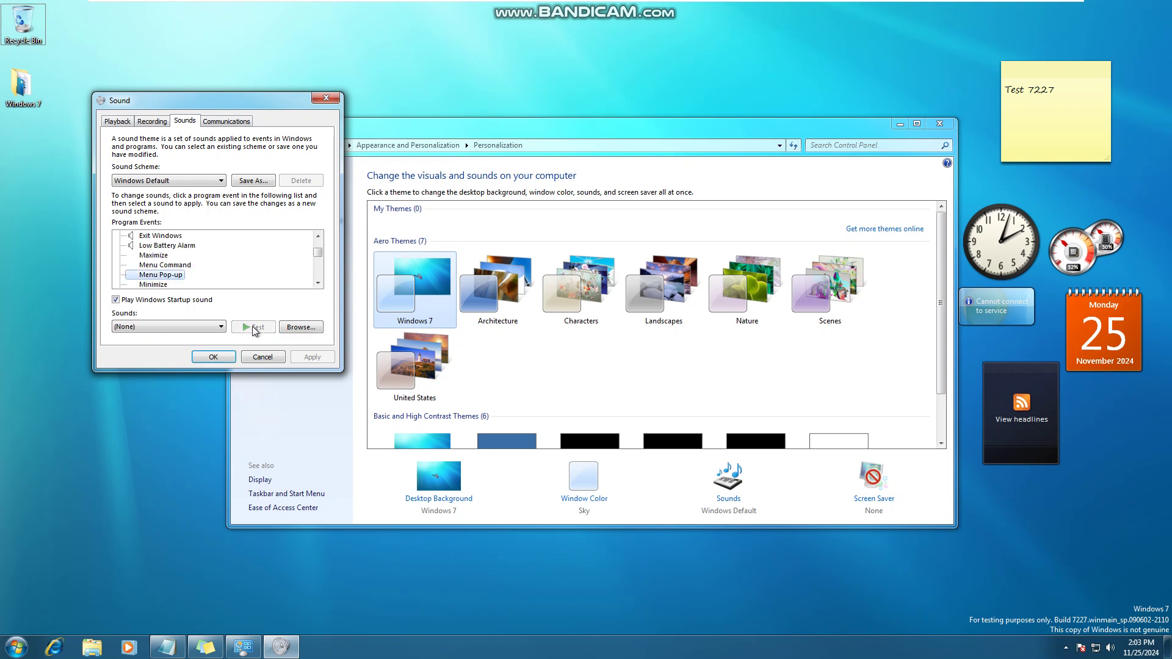
key(Down)
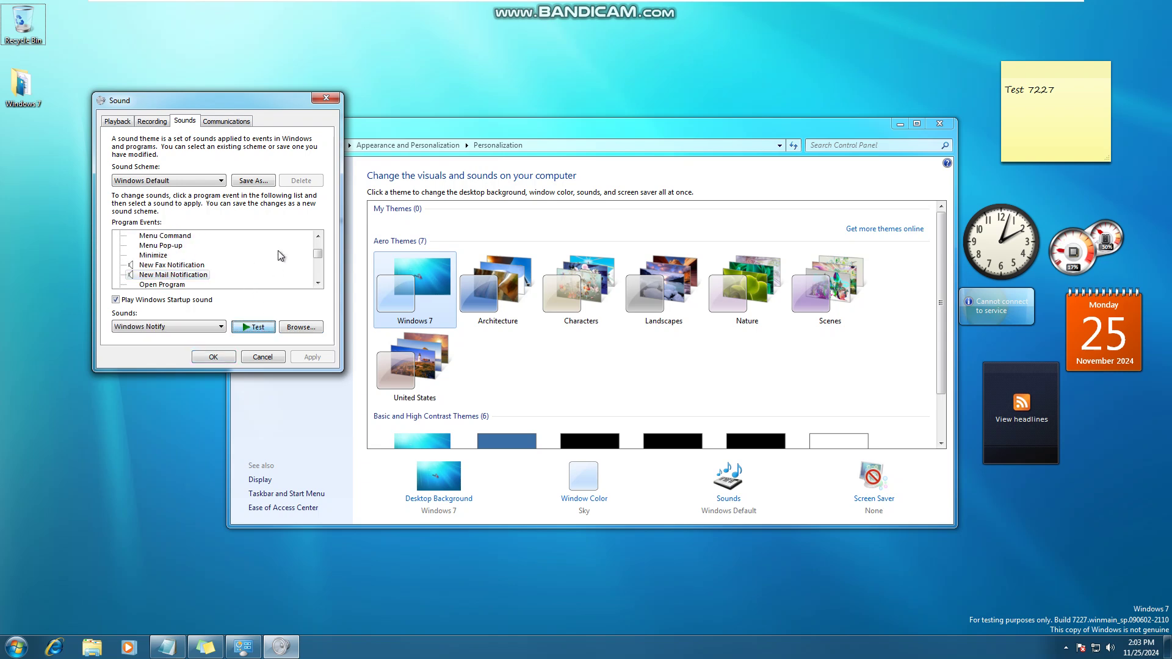
Preview the remaining Windows event sounds through Windows Logoff, Windows Logon and Windows User Account Control
key(Down)
key(Down)
key(Down)
key(Down)
key(Down)
key(Down)
key(Down)
key(Down)
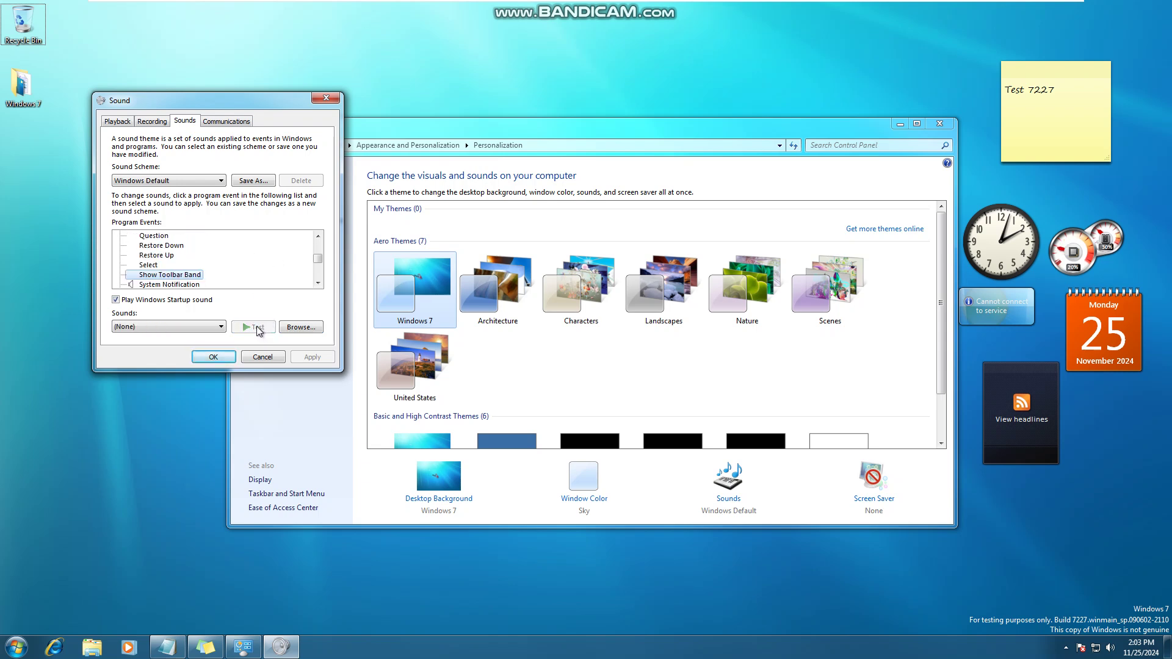
key(Down)
key(Down)
key(Down)
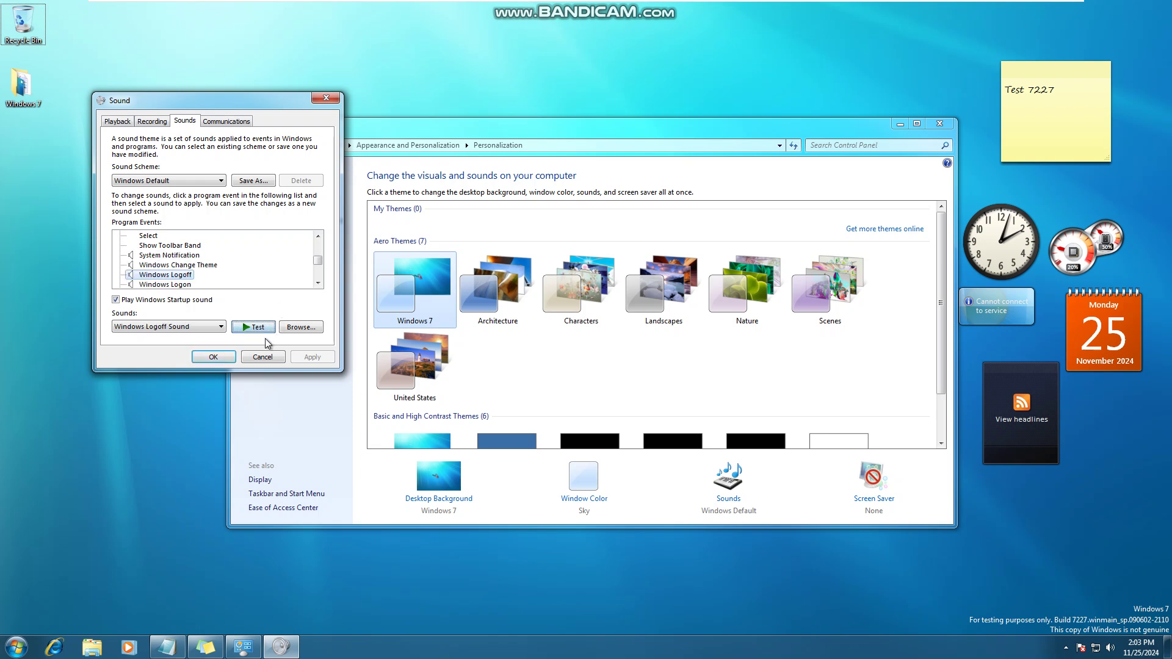
key(Down)
key(Down)
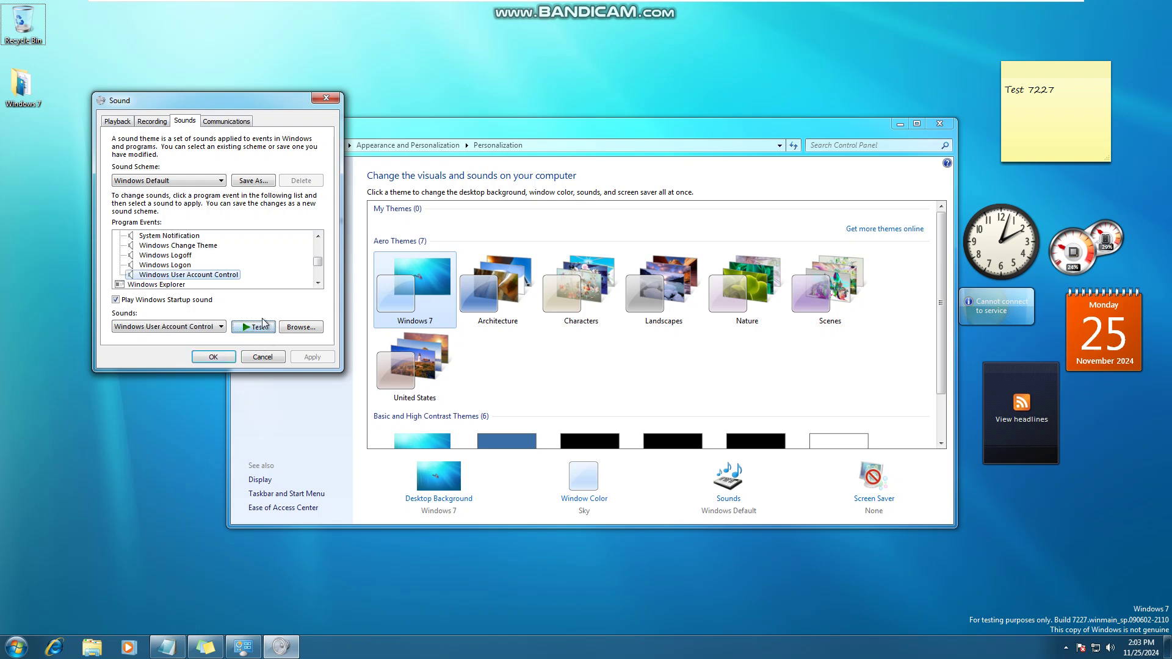
Preview the Windows Explorer event sounds from Blocked Pop-up Window through Start Navigation
key(Down)
key(Down)
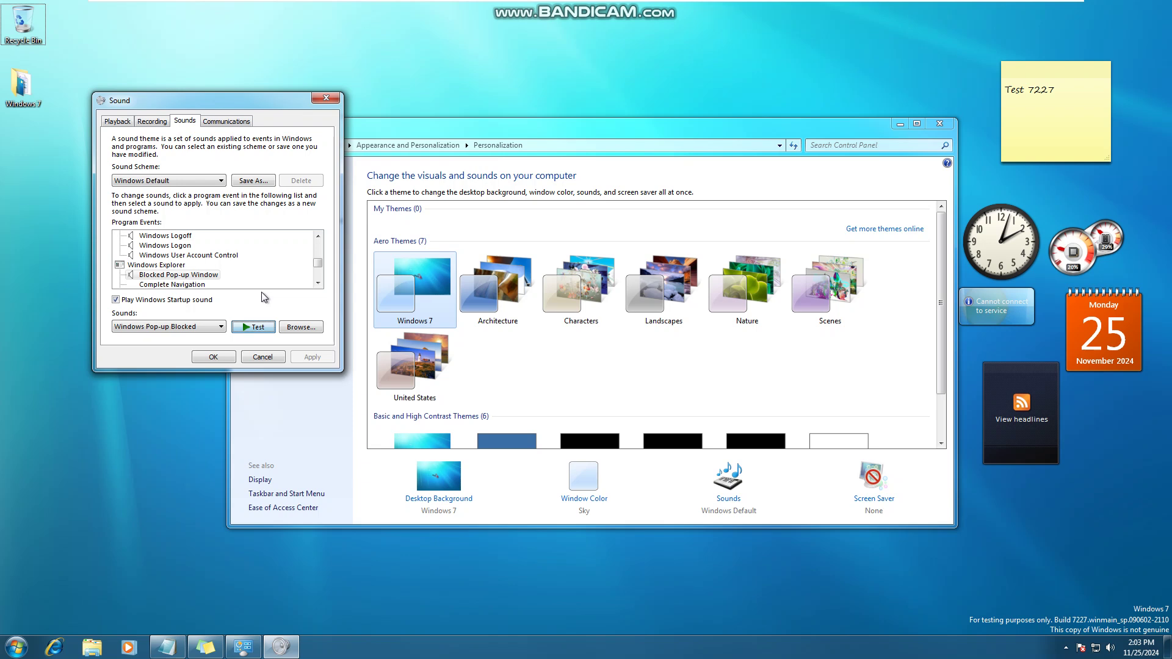
key(Down)
key(Down)
key(Down)
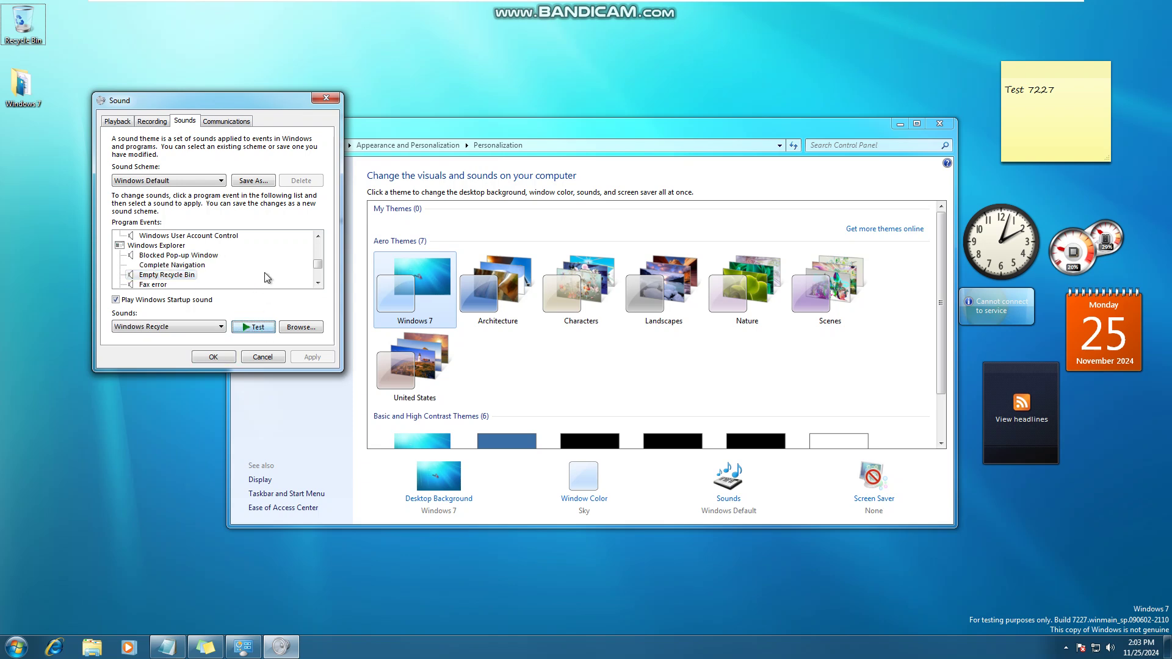
key(Down)
key(Down)
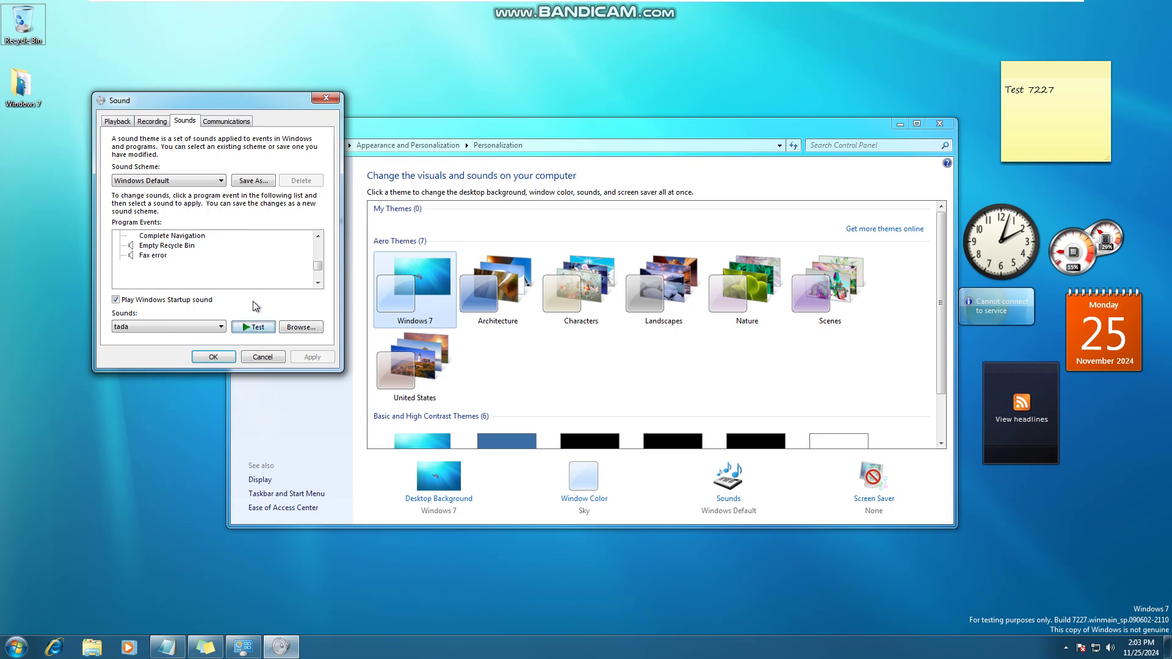
key(Down)
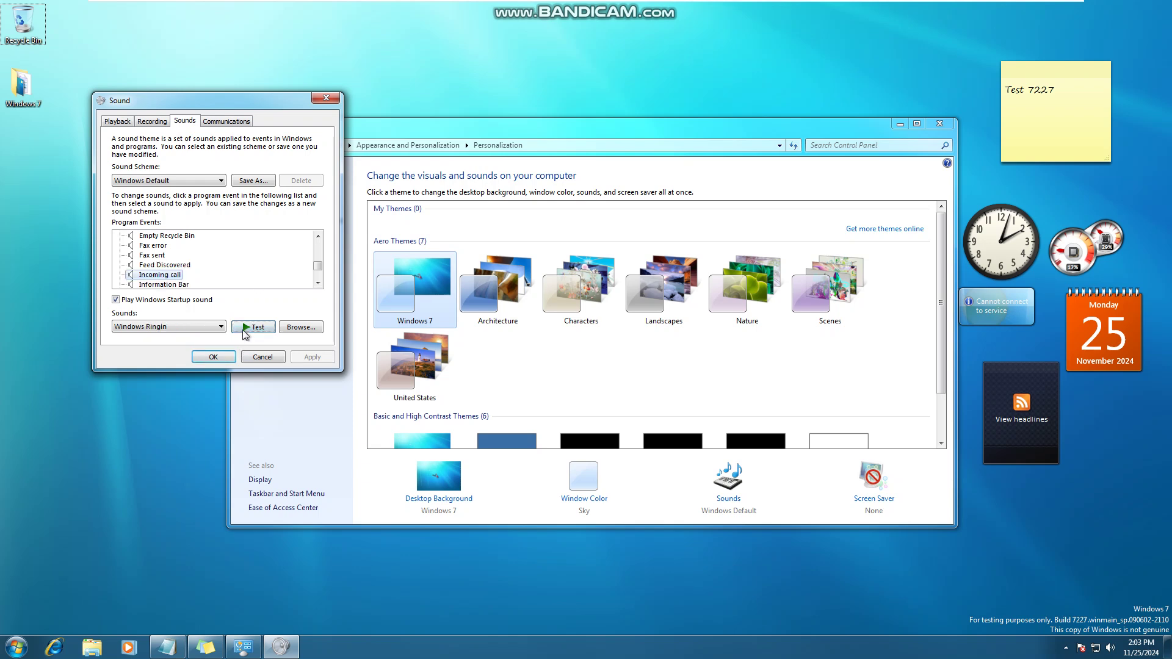
key(Down)
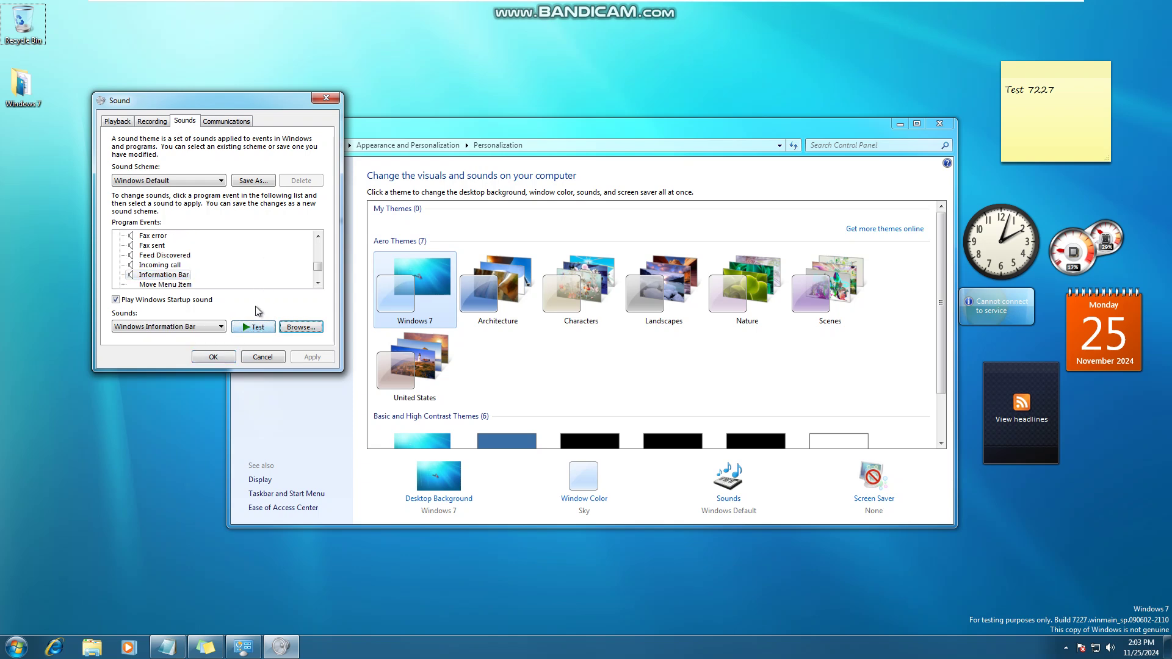
key(Down)
key(Down)
key(Down)
Preview the Windows Speech Recognition sounds from Disambiguation Numbers through Sleep, and close the sound settings
key(Down)
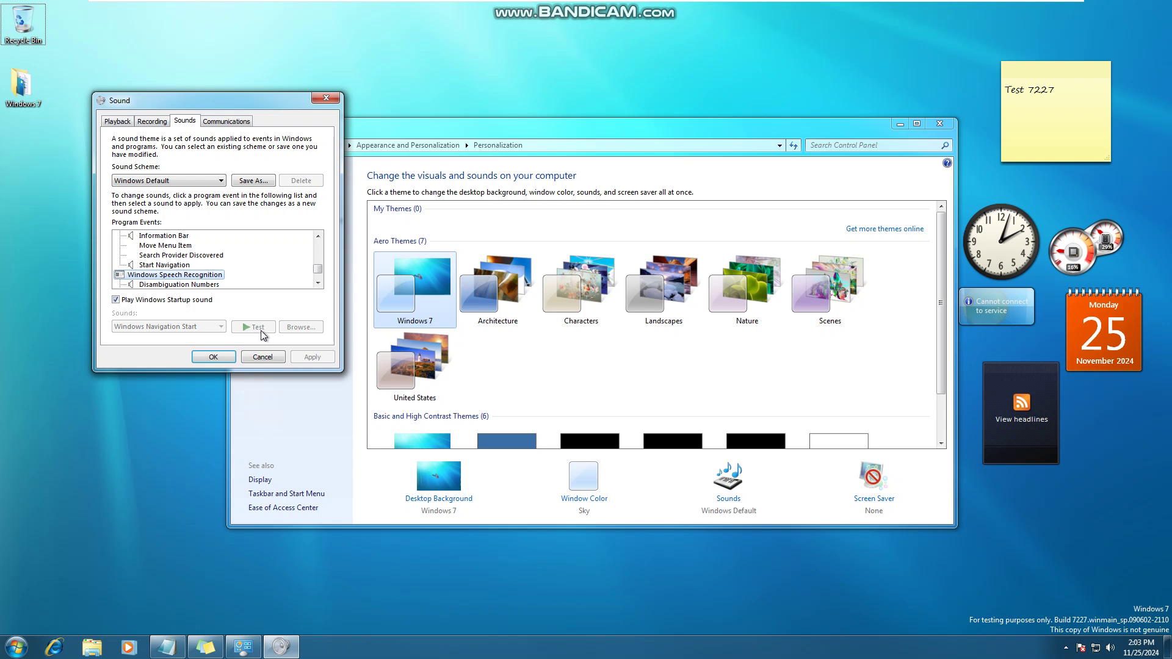
key(Down)
key(Down)
key(Down)
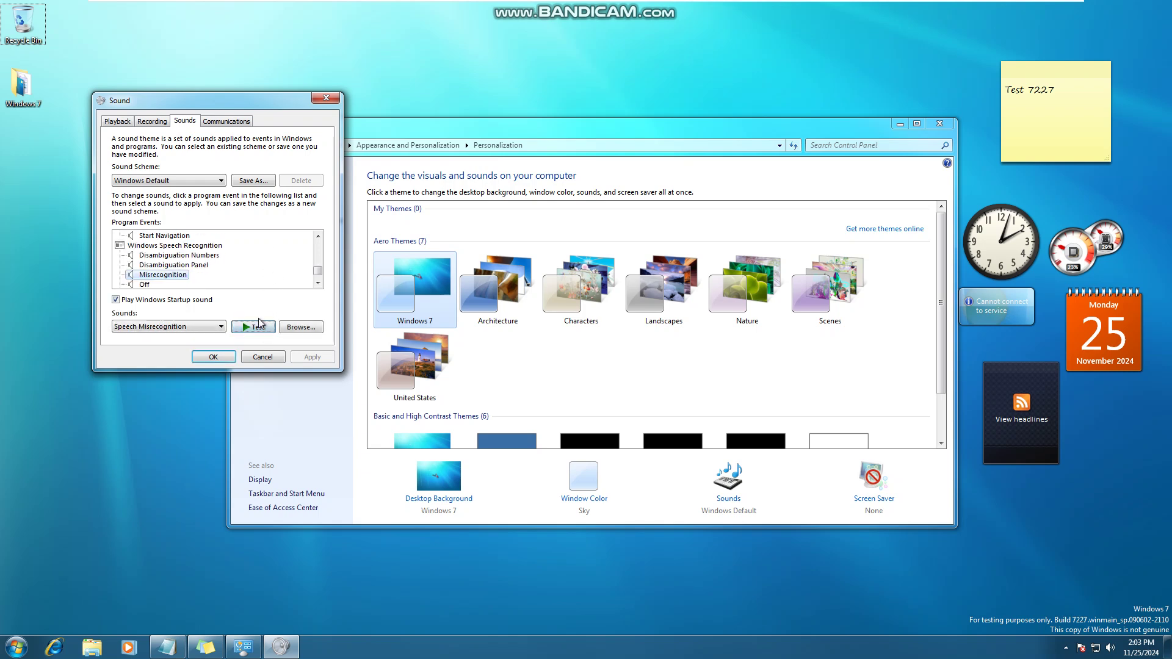
key(Down)
key(Up)
key(Down)
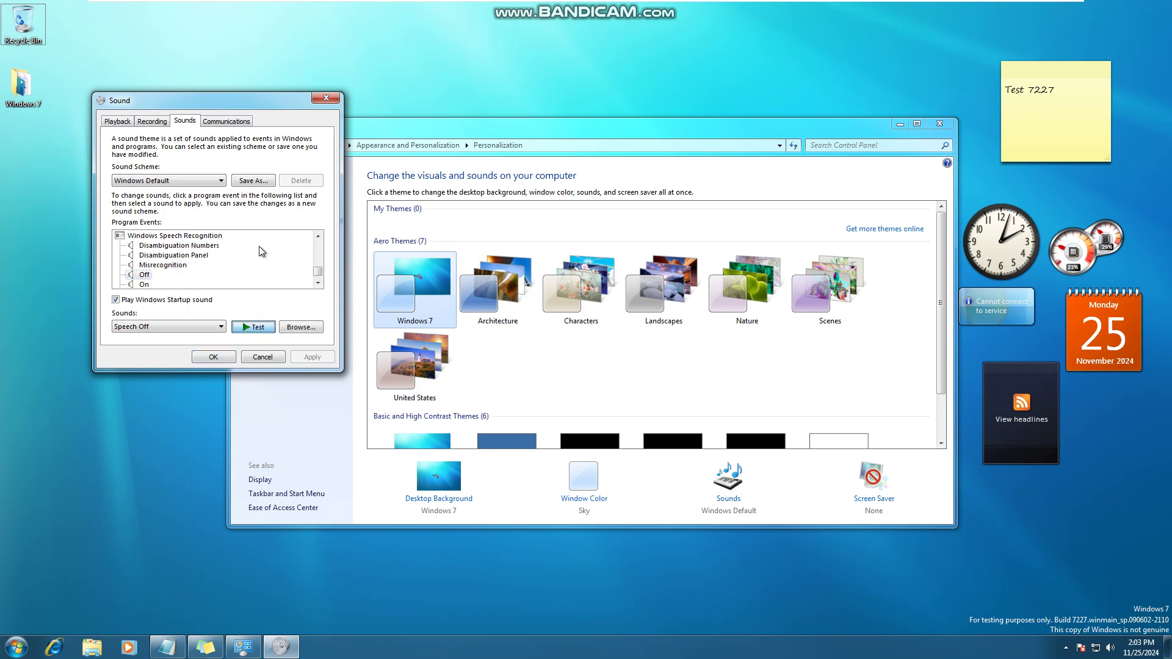
key(Down)
key(Down)
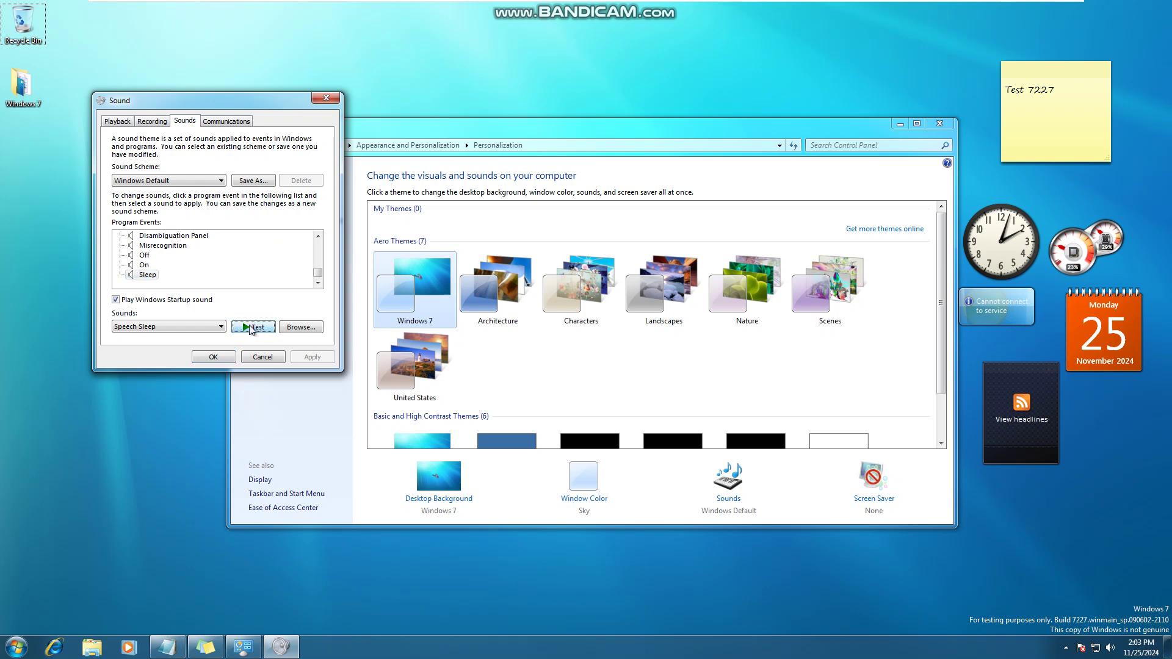
click(213, 357)
Run winvdr or winver to show the Windows version details, and place that dialog beside the Personalization window
key(super+r)
text(winvd)
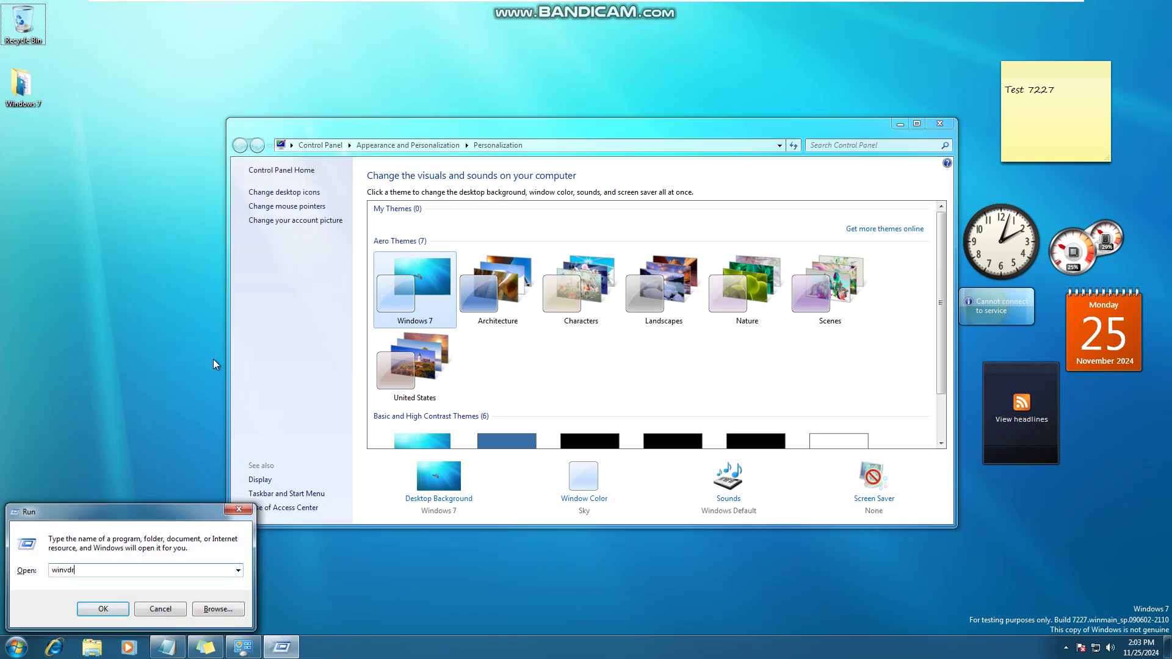
text(r)
key(Return)
drag(444, 131, 538, 126)
drag(255, 32, 265, 127)
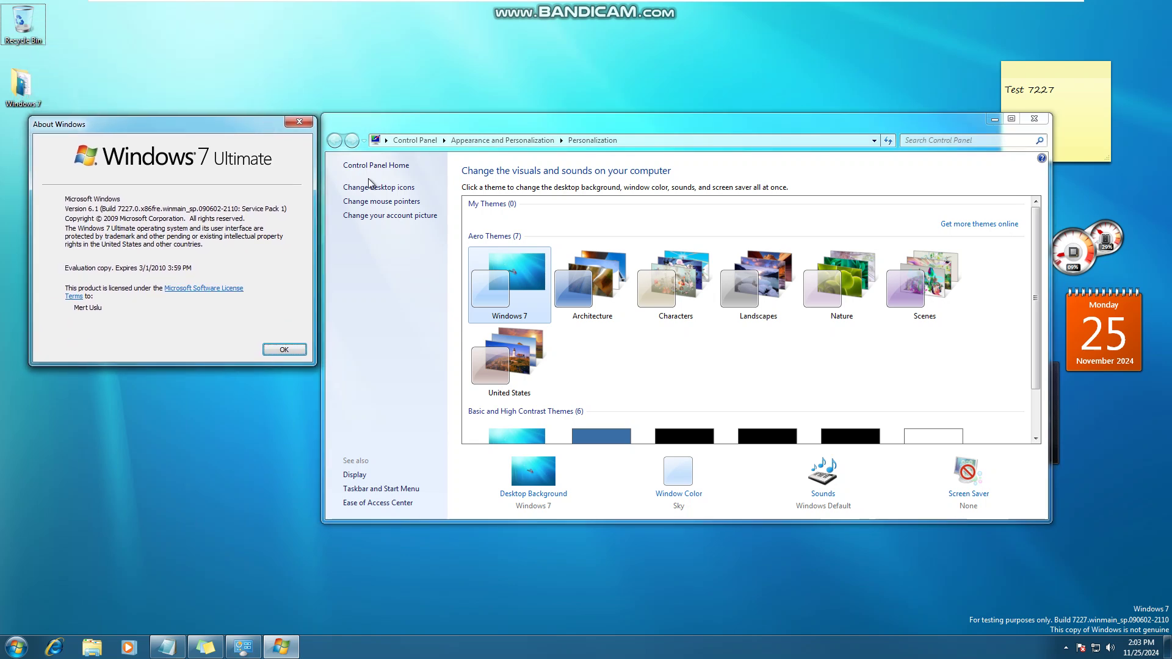
Try the Aero themes one after another: Architecture, Characters, Landscapes, Nature, Scenes and United States
click(592, 281)
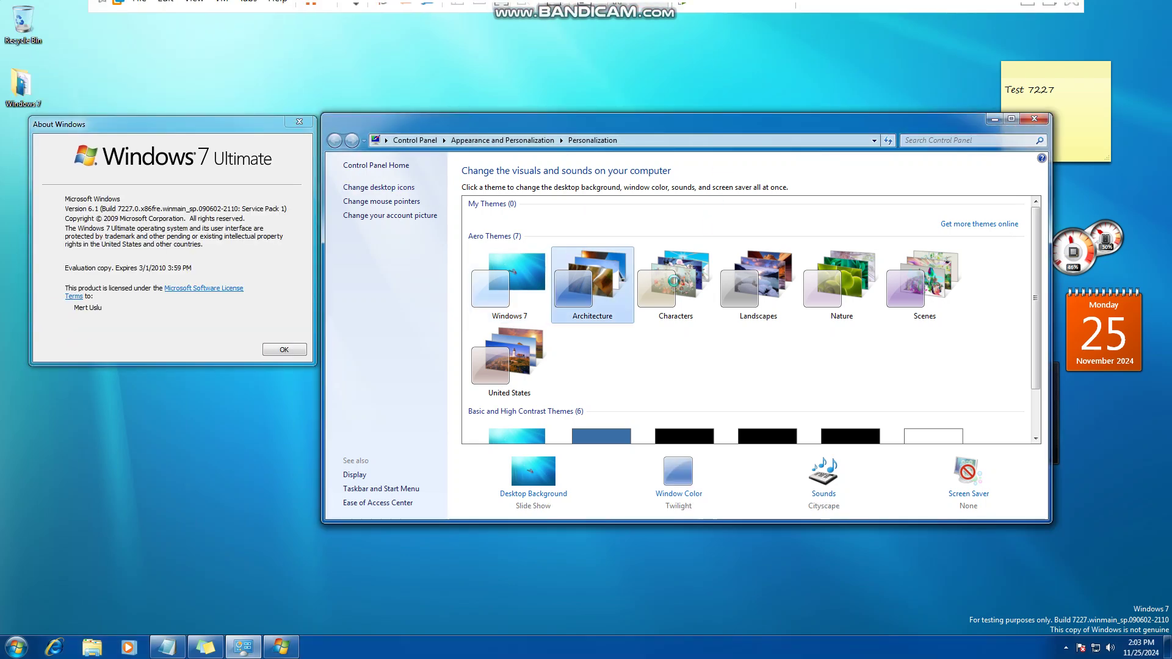
click(704, 263)
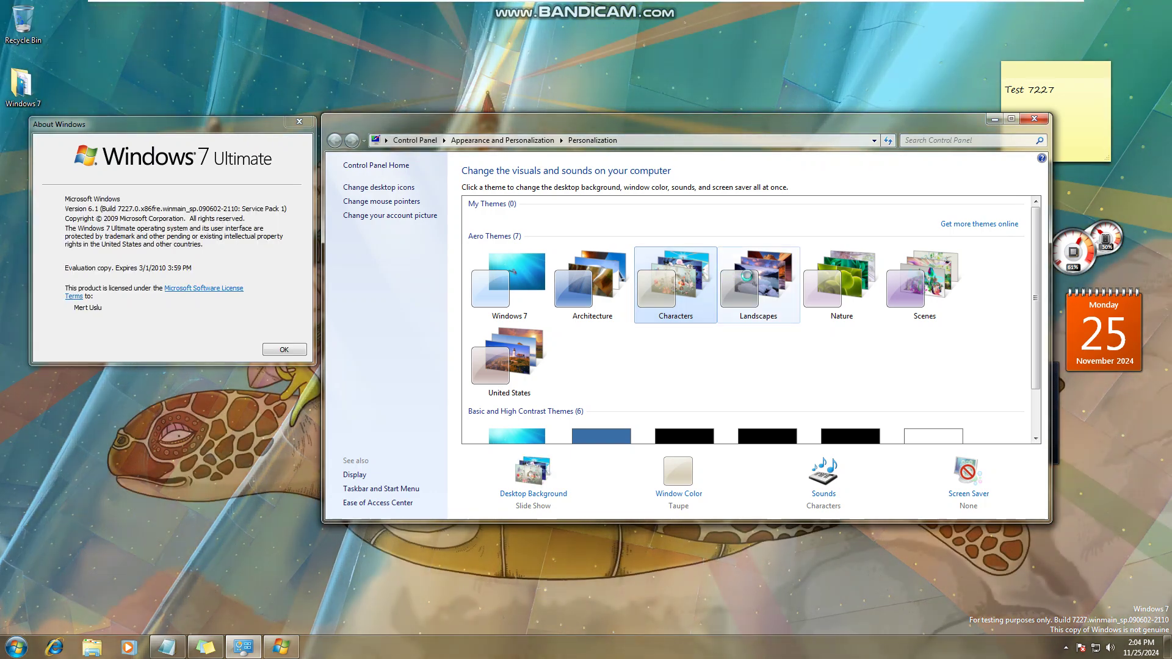
click(750, 280)
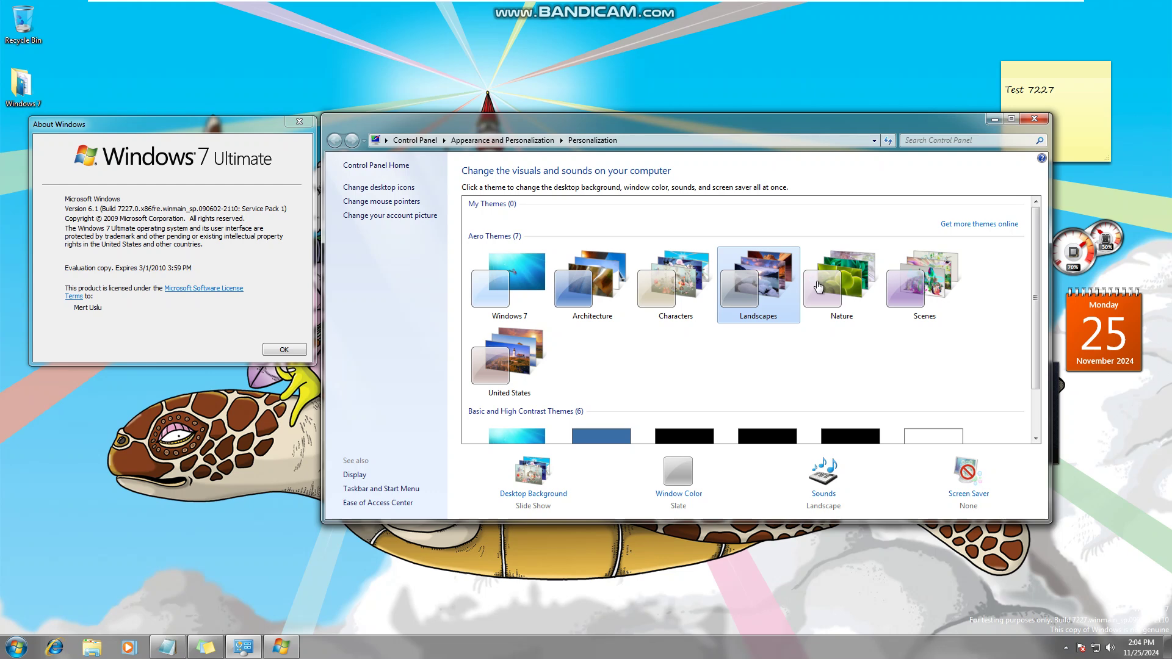
click(819, 287)
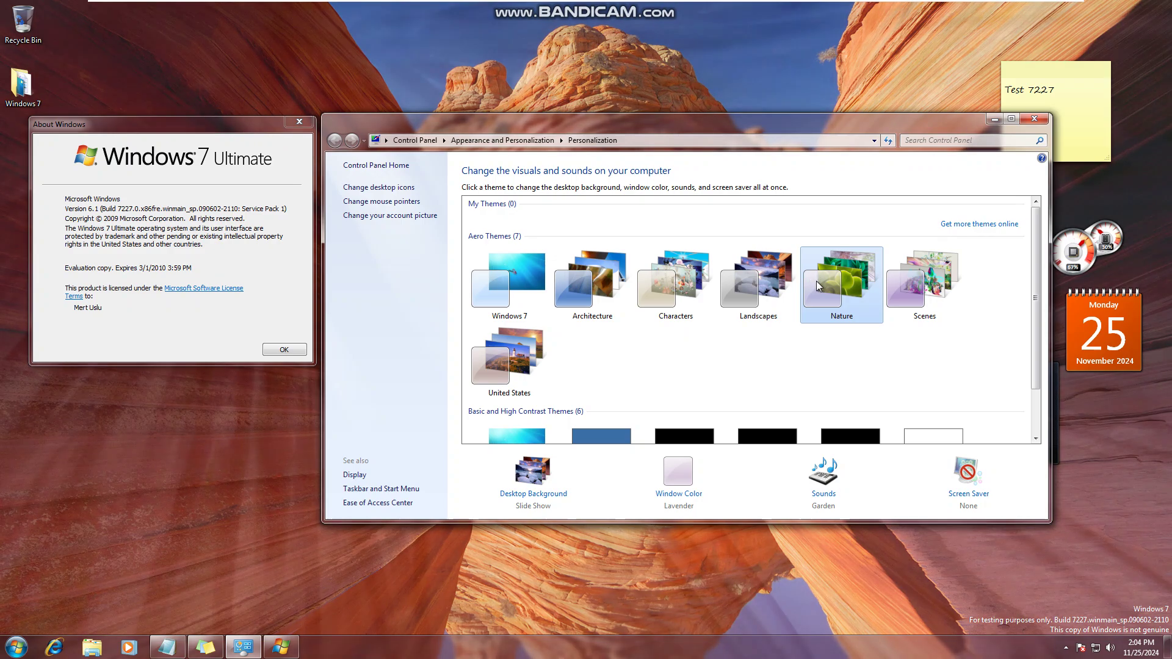
click(918, 290)
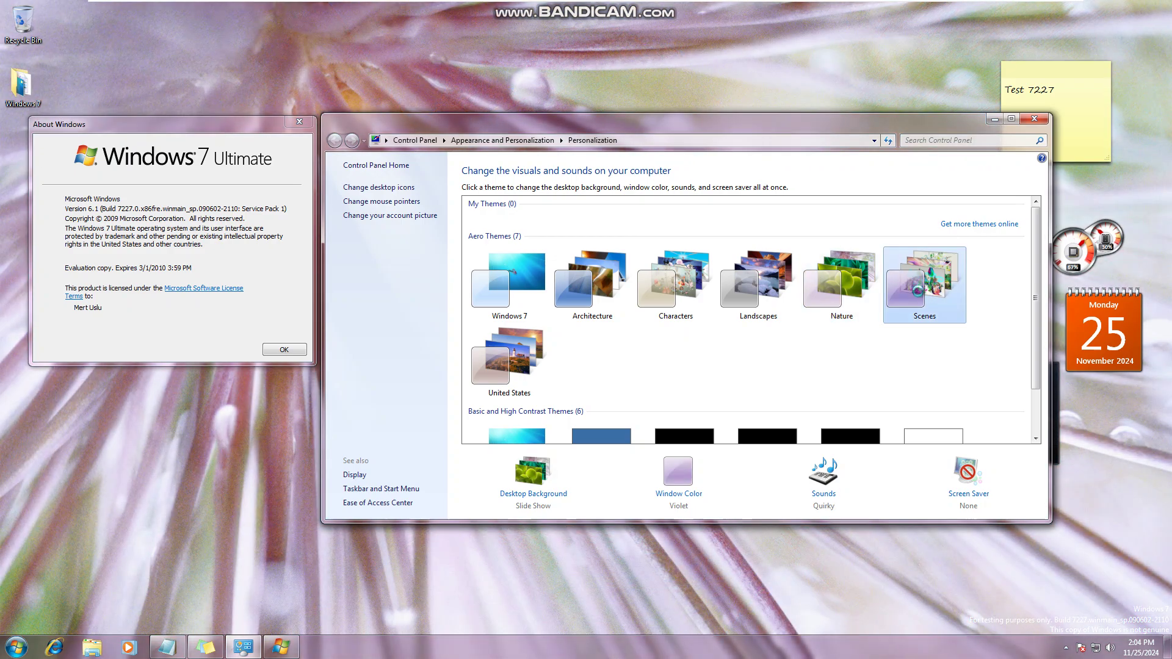
click(513, 335)
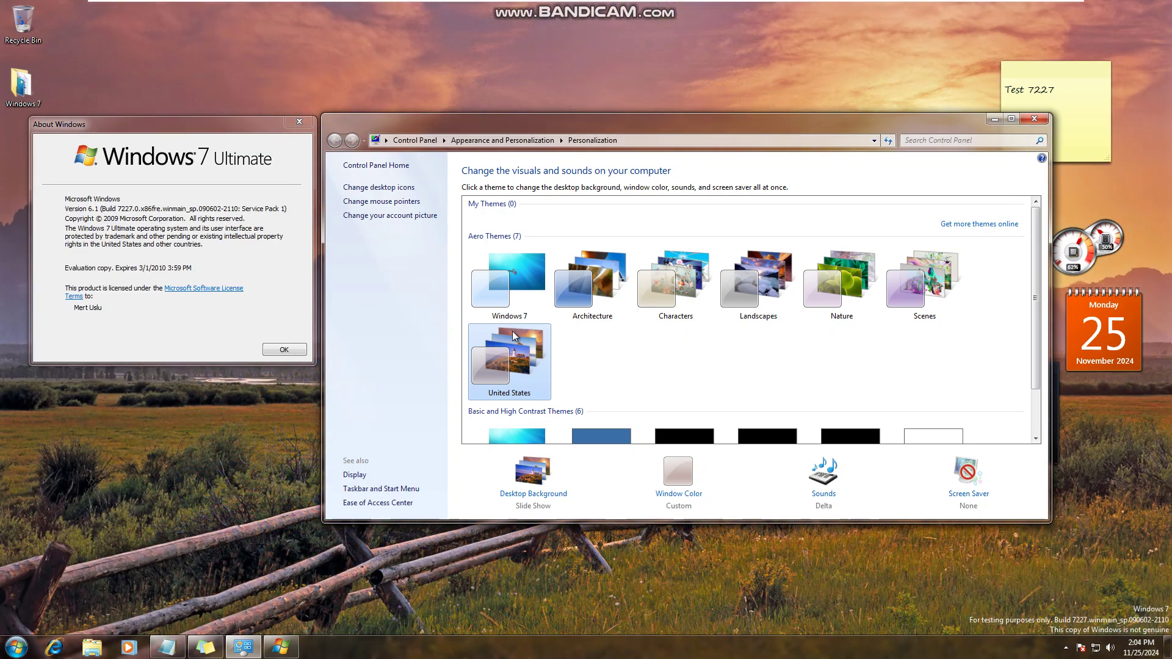
Try the themes Windows 7 Basic, Windows Classic, High Contrast #1, #2, Black and White, and finish on Windows Classic
scroll(511, 330, down, 1)
click(509, 396)
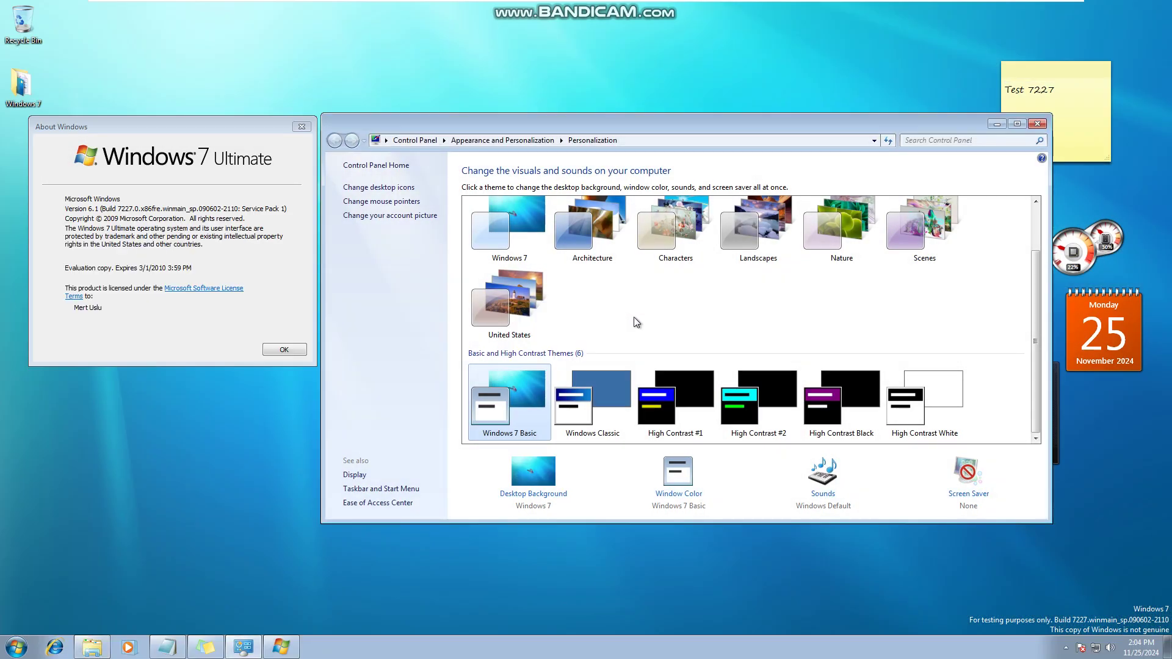
click(624, 393)
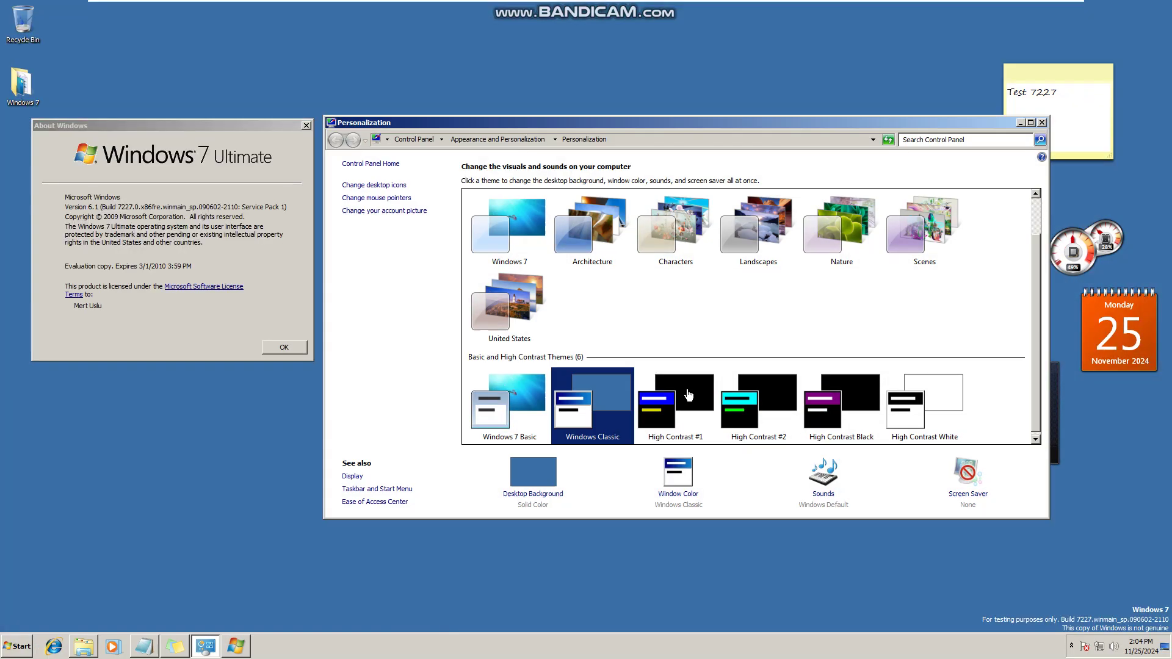
click(685, 394)
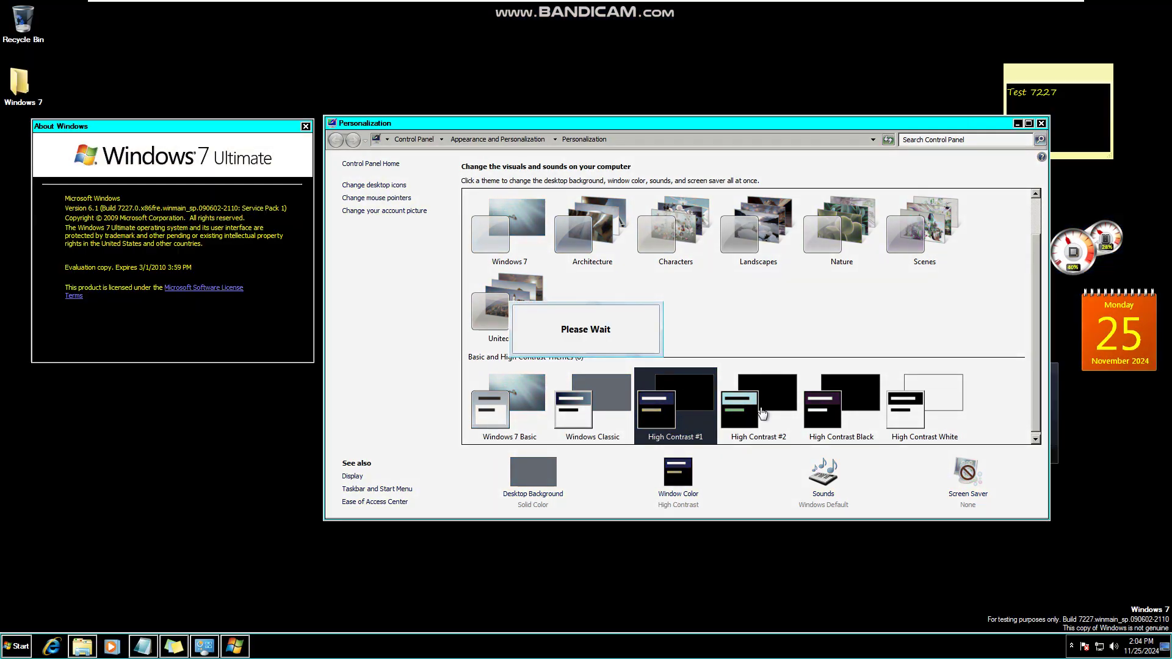
click(762, 414)
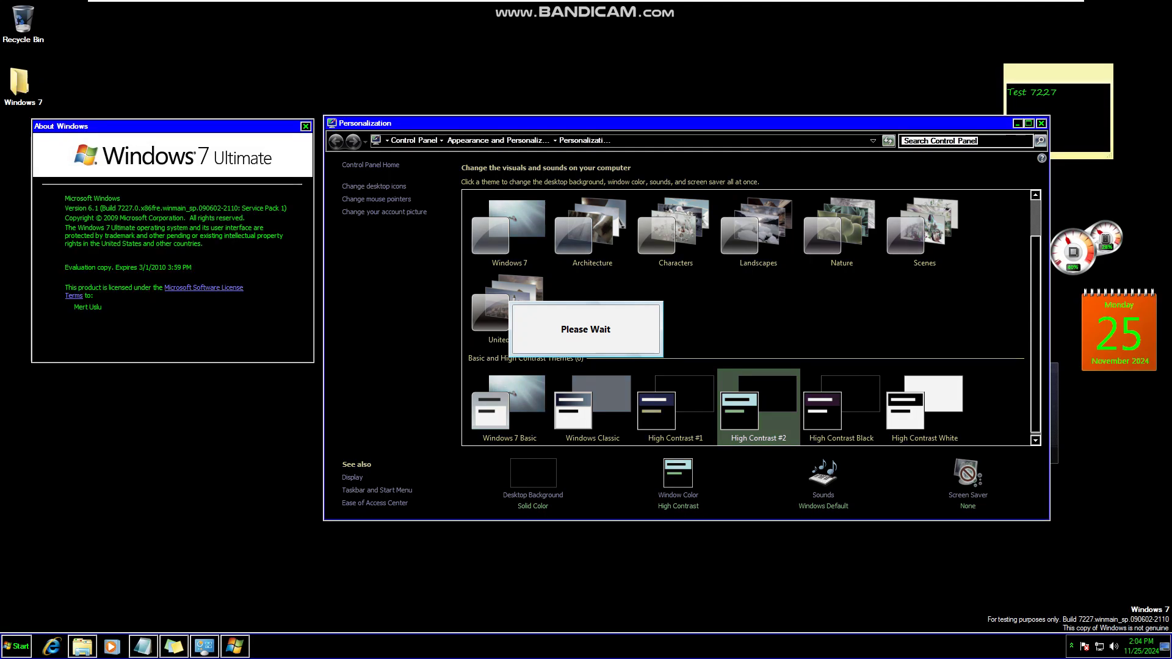
click(866, 394)
click(939, 397)
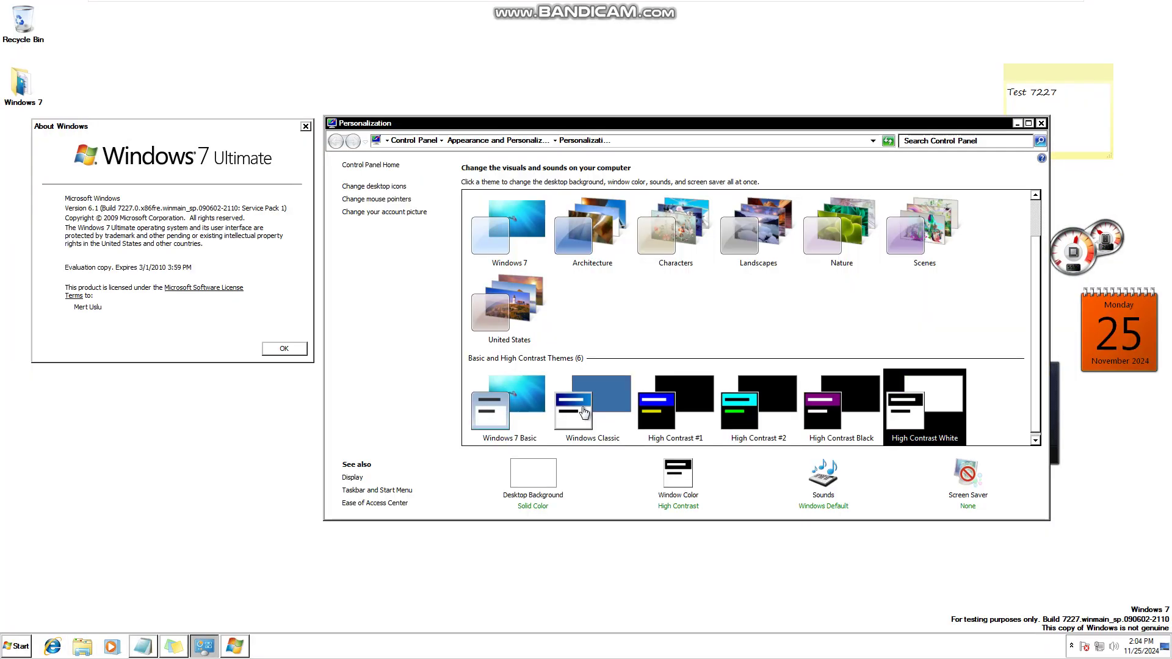
click(582, 408)
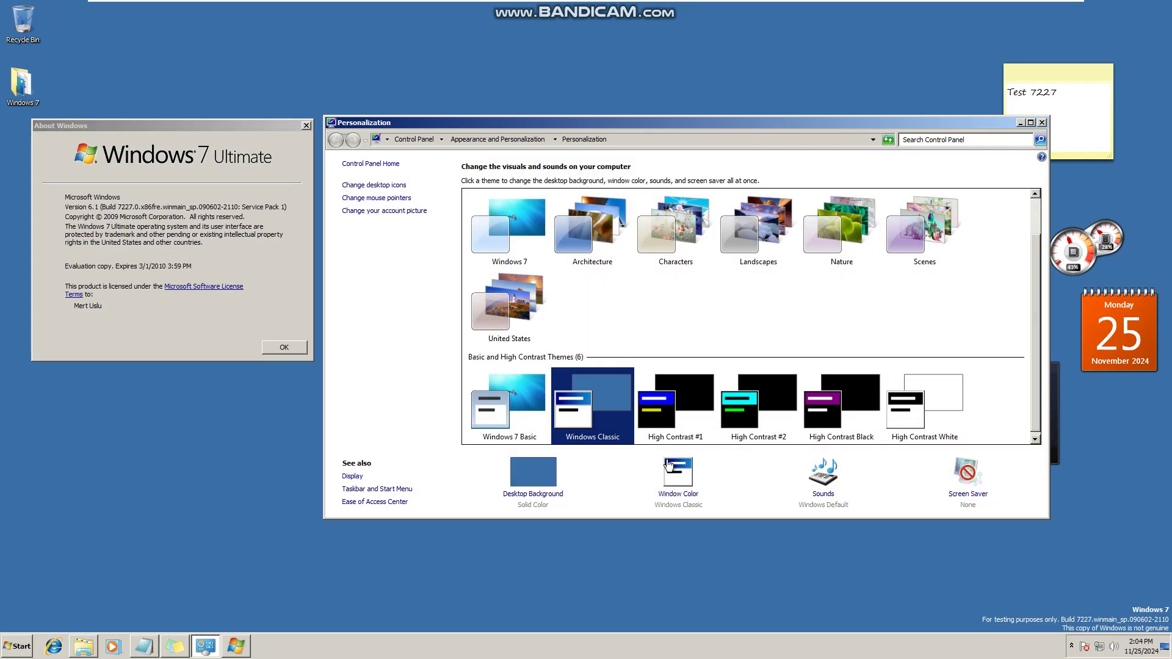
Open the window color and appearance settings, try the 3D Objects and Application Background items, and choose the Window item
click(676, 469)
click(241, 322)
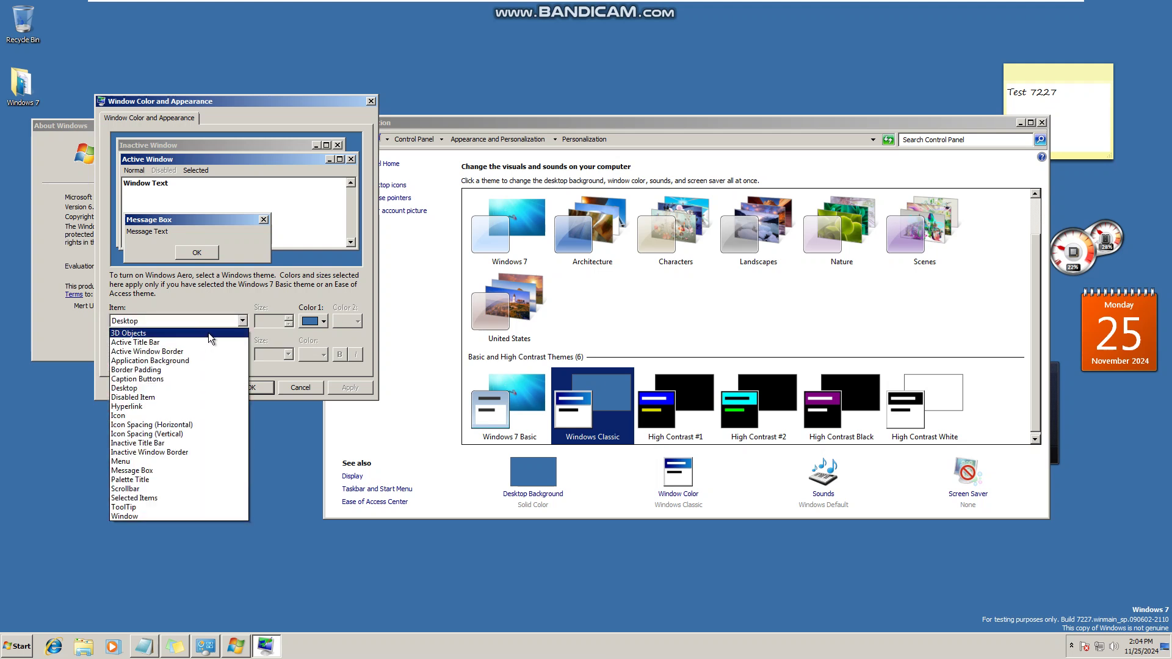
click(208, 333)
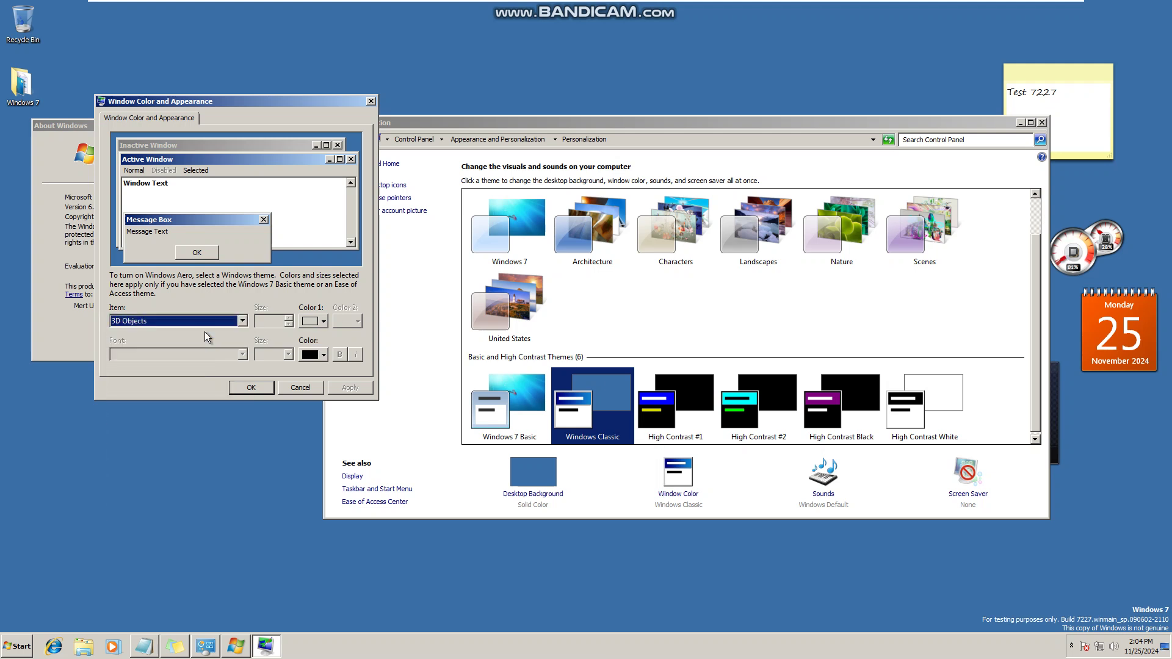
click(240, 326)
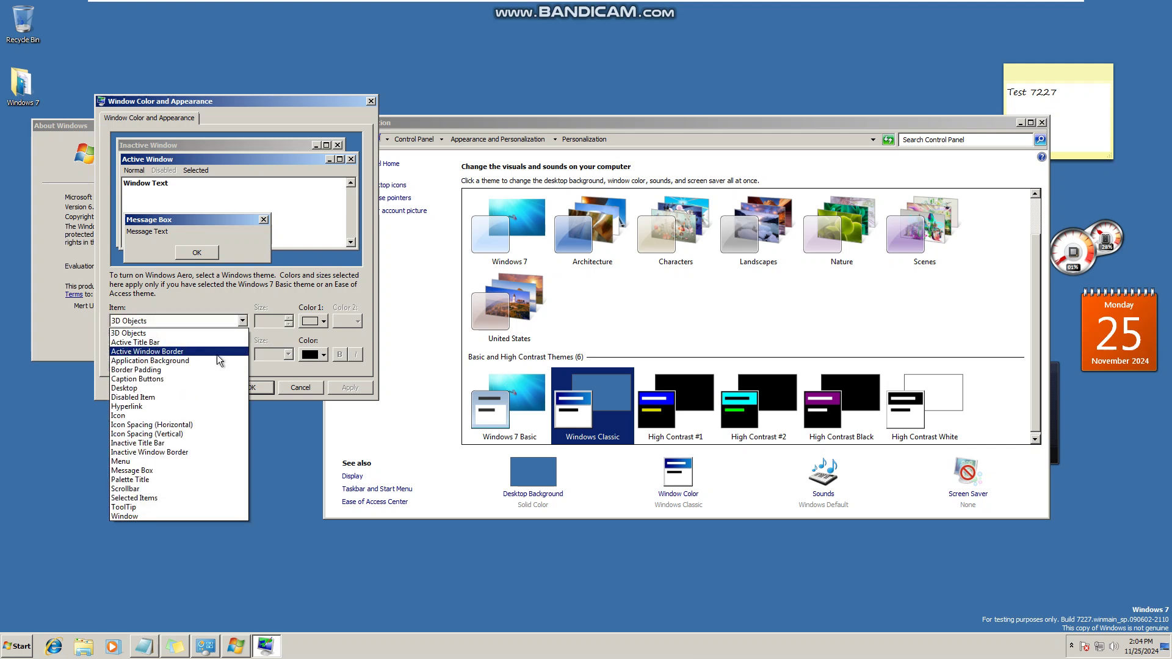
click(215, 357)
click(241, 320)
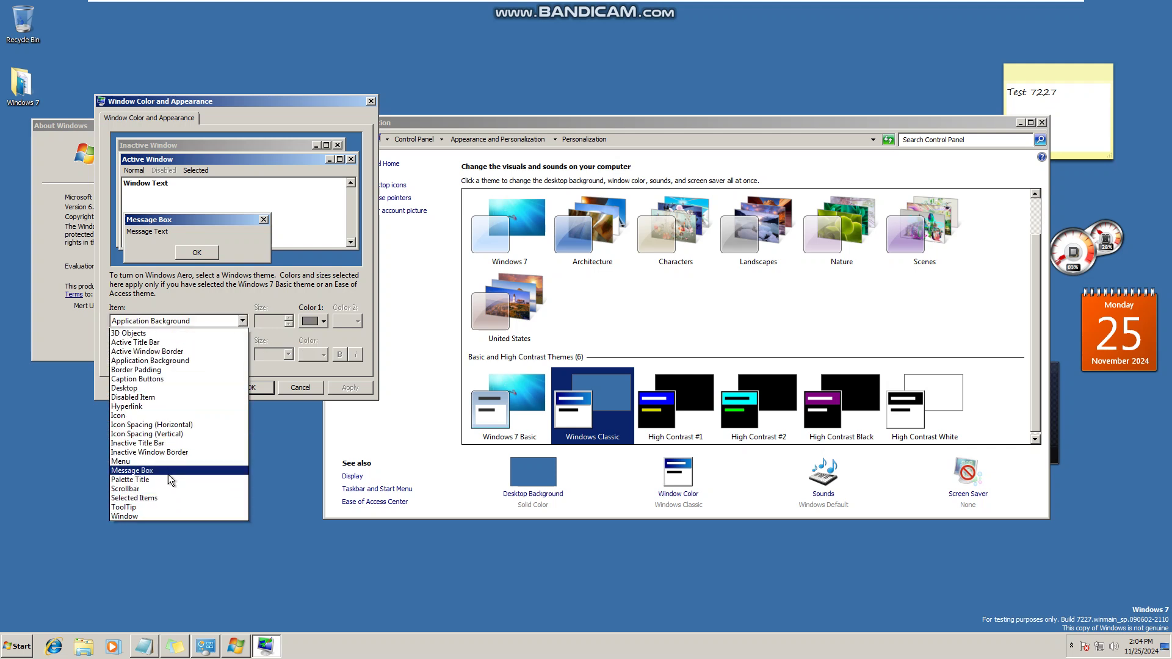
click(180, 515)
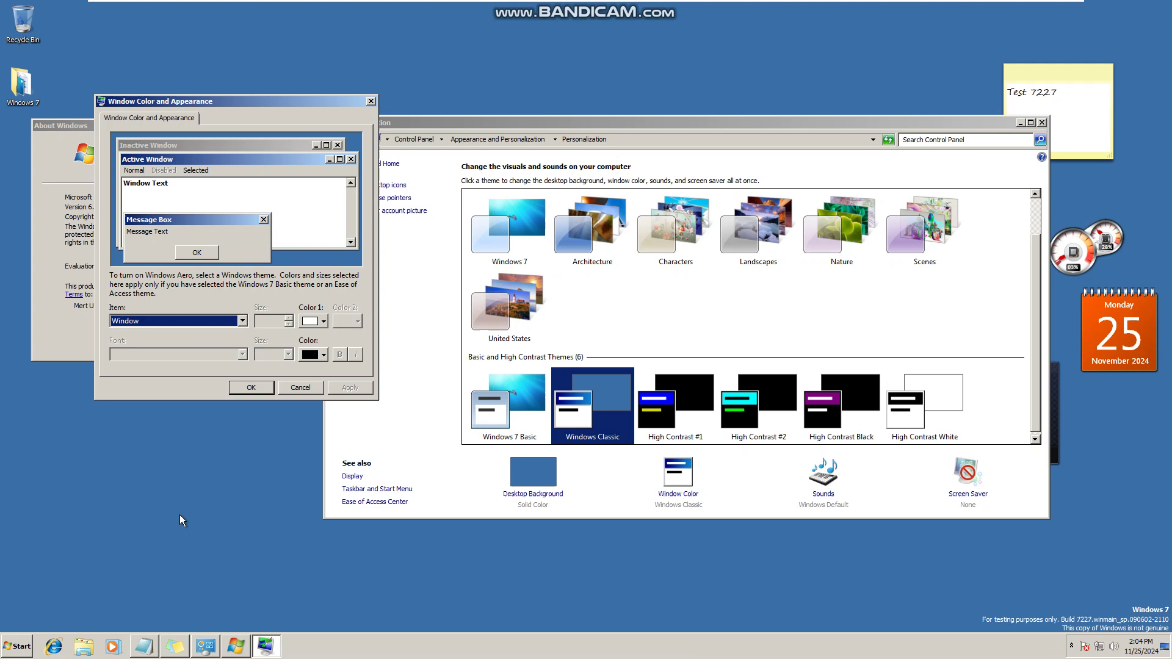
Set the Window item's color to yellow and its text color to red, apply the changes, and close the version details dialog
click(310, 321)
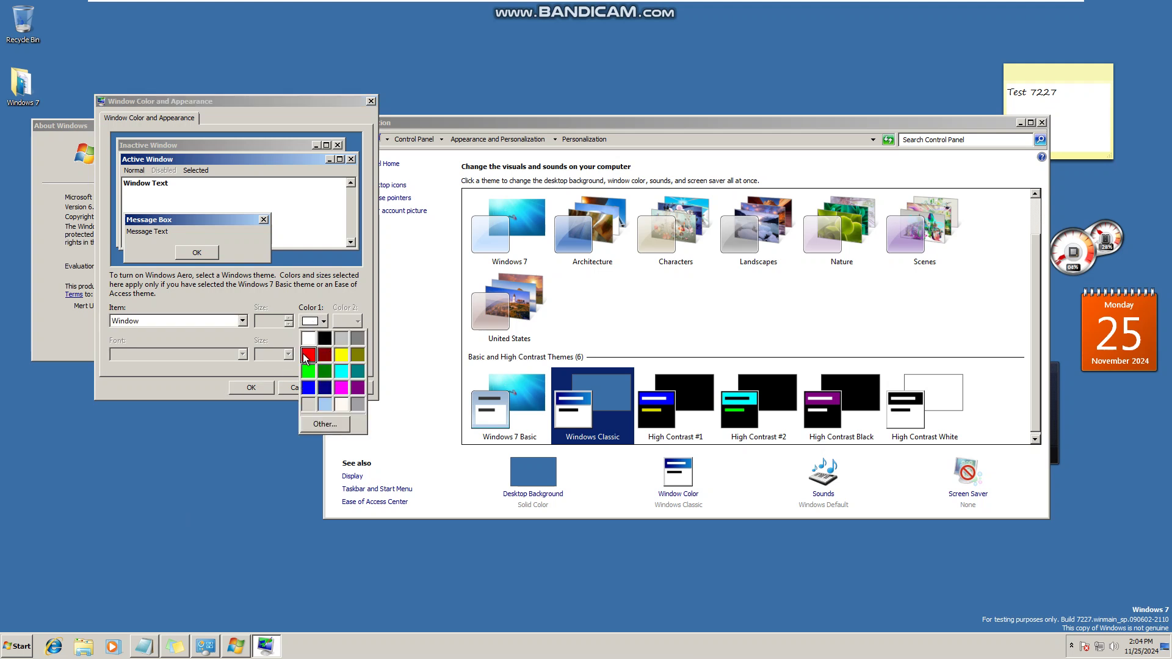
click(324, 337)
click(313, 321)
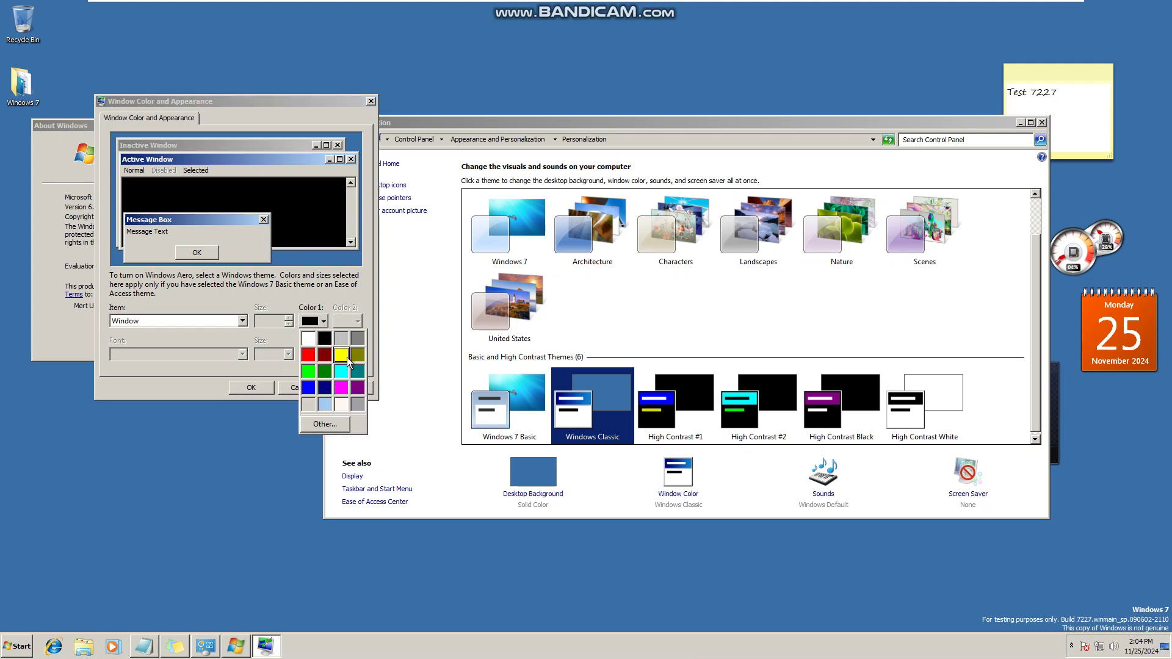
click(341, 354)
click(311, 354)
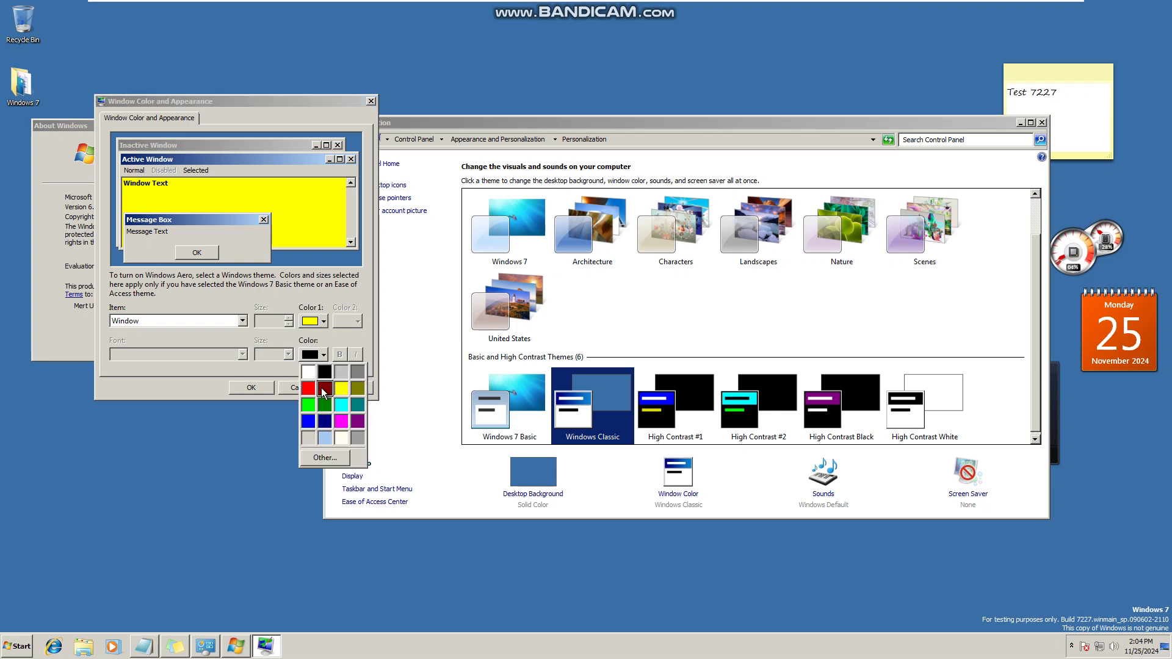
click(321, 387)
click(264, 391)
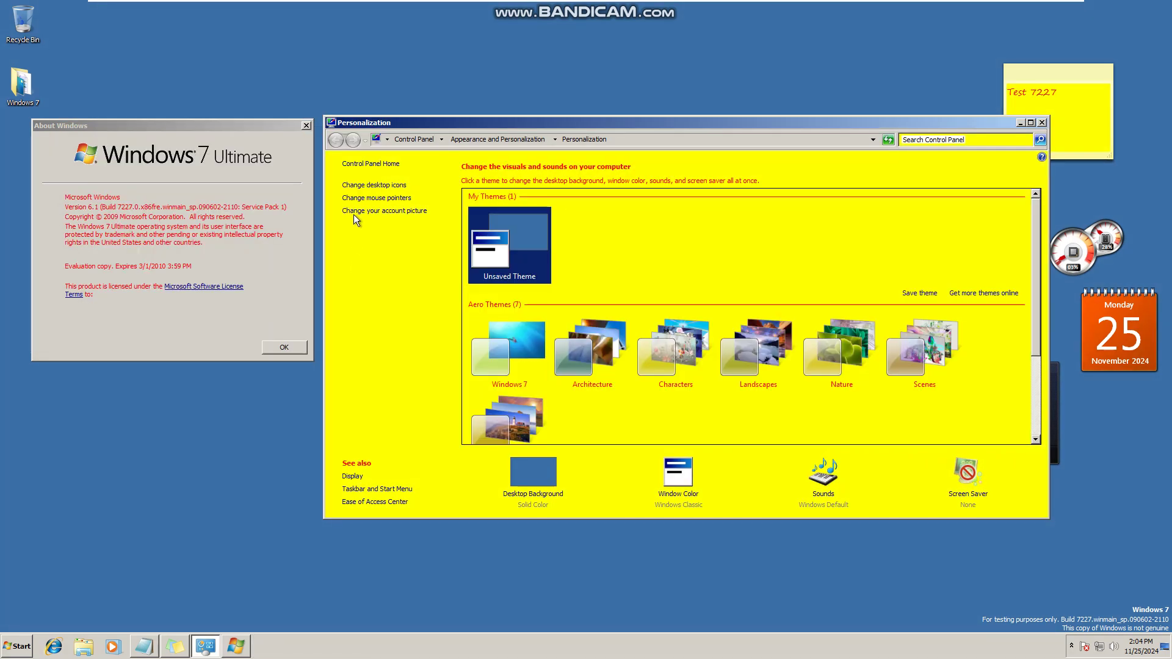
click(305, 125)
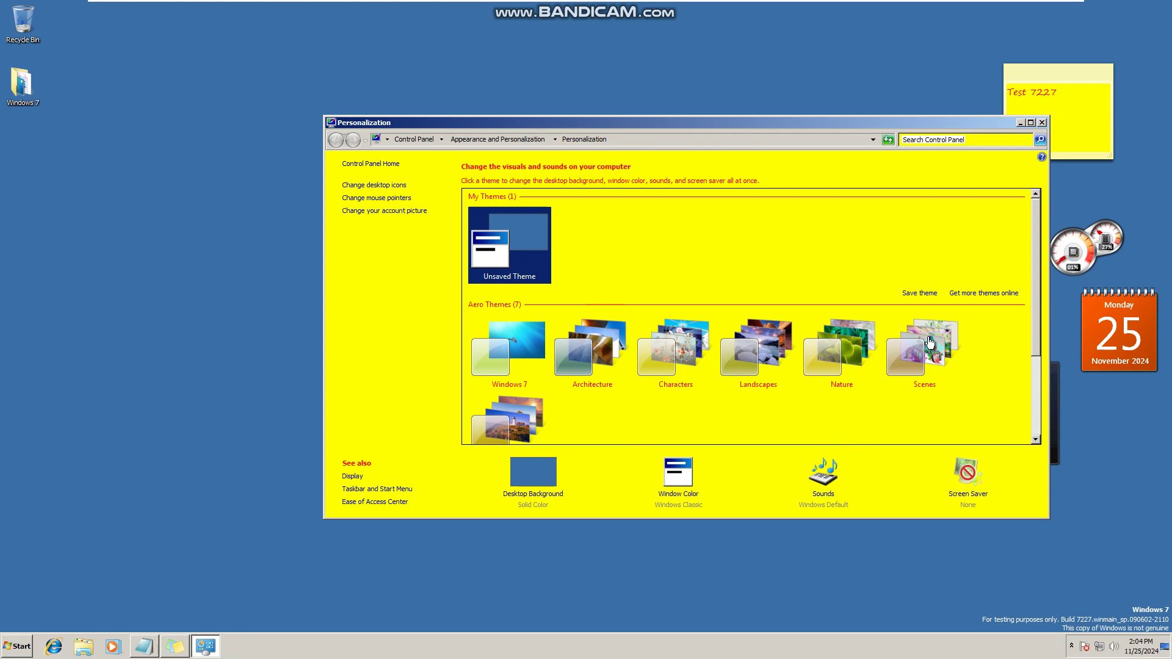
Preview the 3D Text screen saver, apply it, and close the Personalization window
click(953, 461)
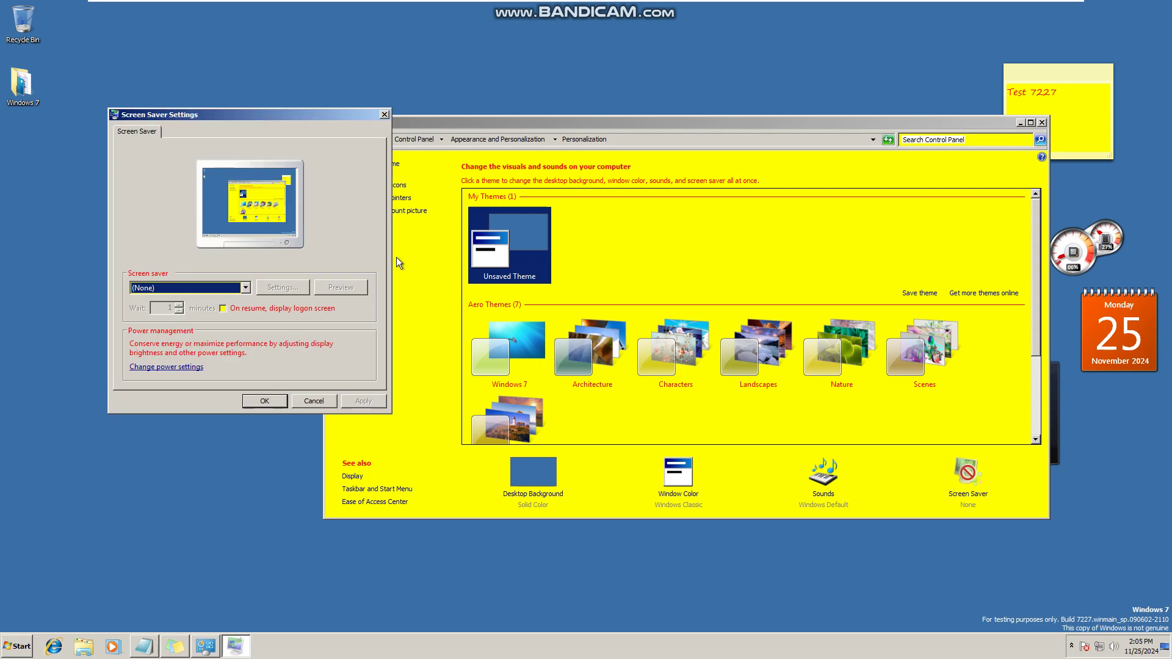
click(177, 289)
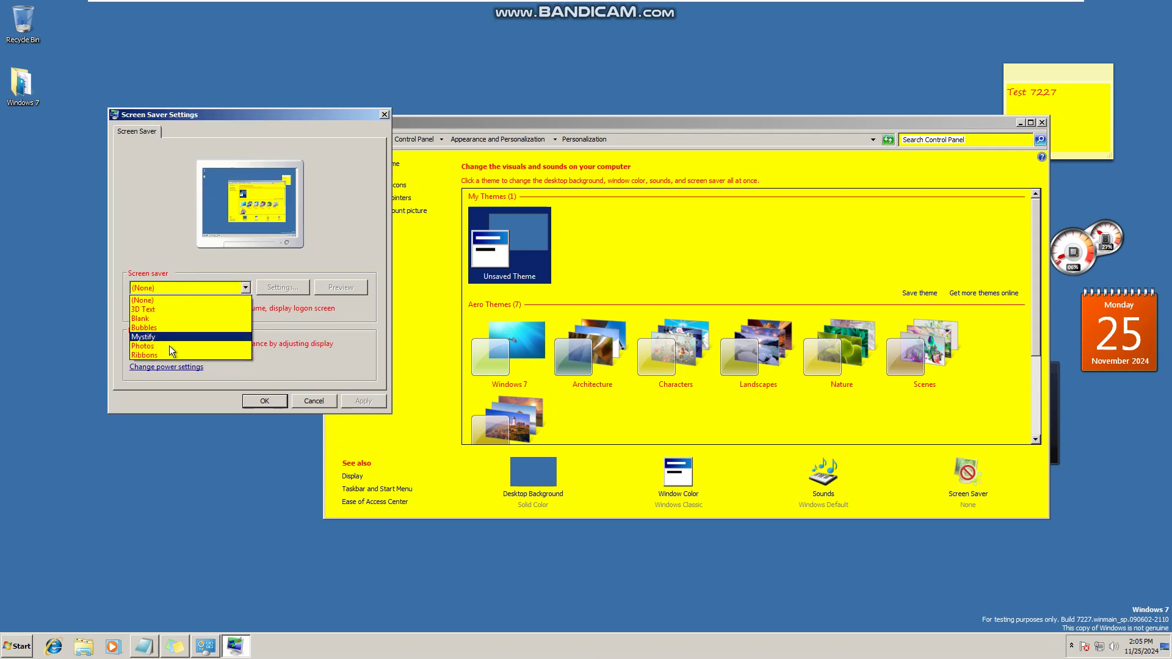
click(160, 309)
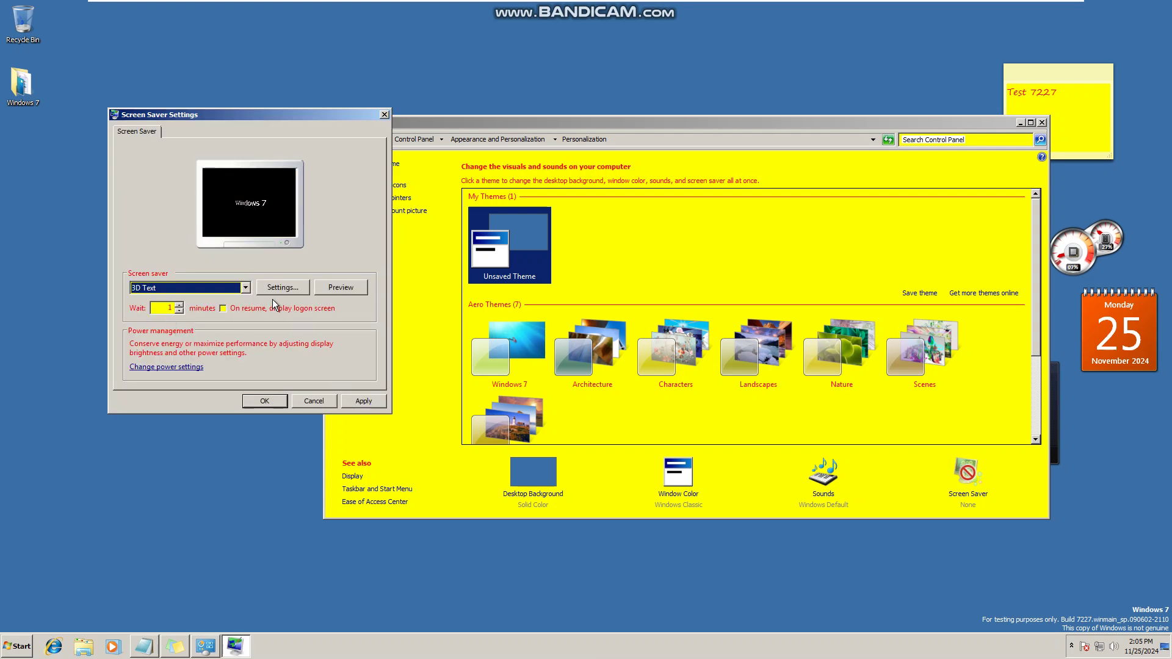
click(335, 291)
click(324, 288)
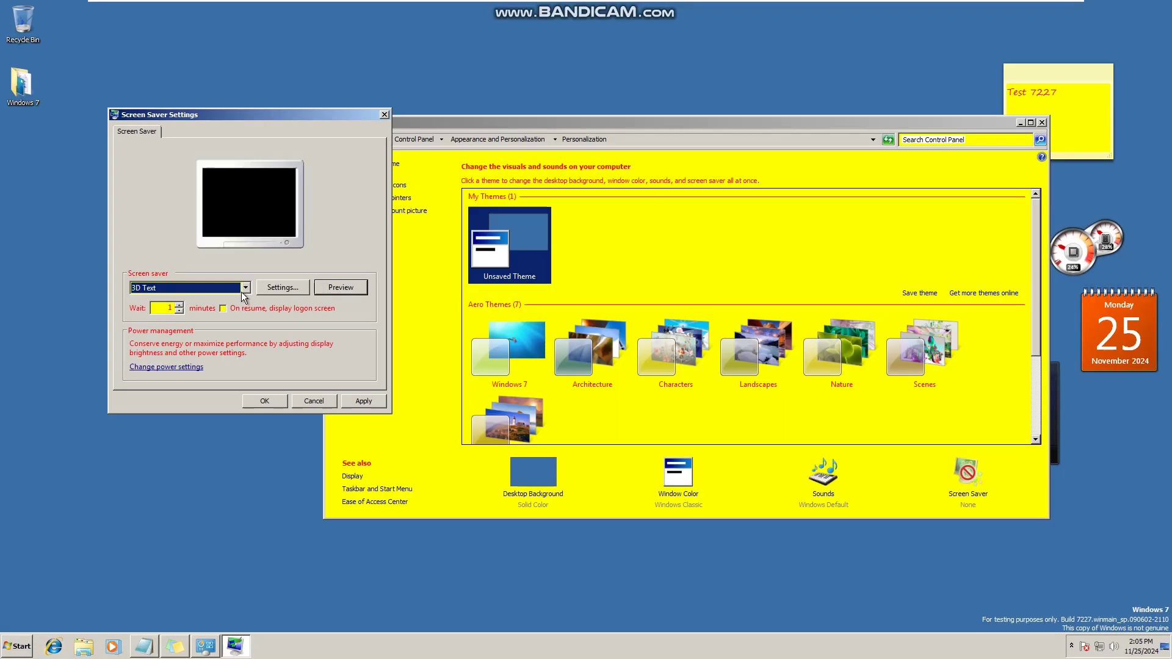
click(267, 402)
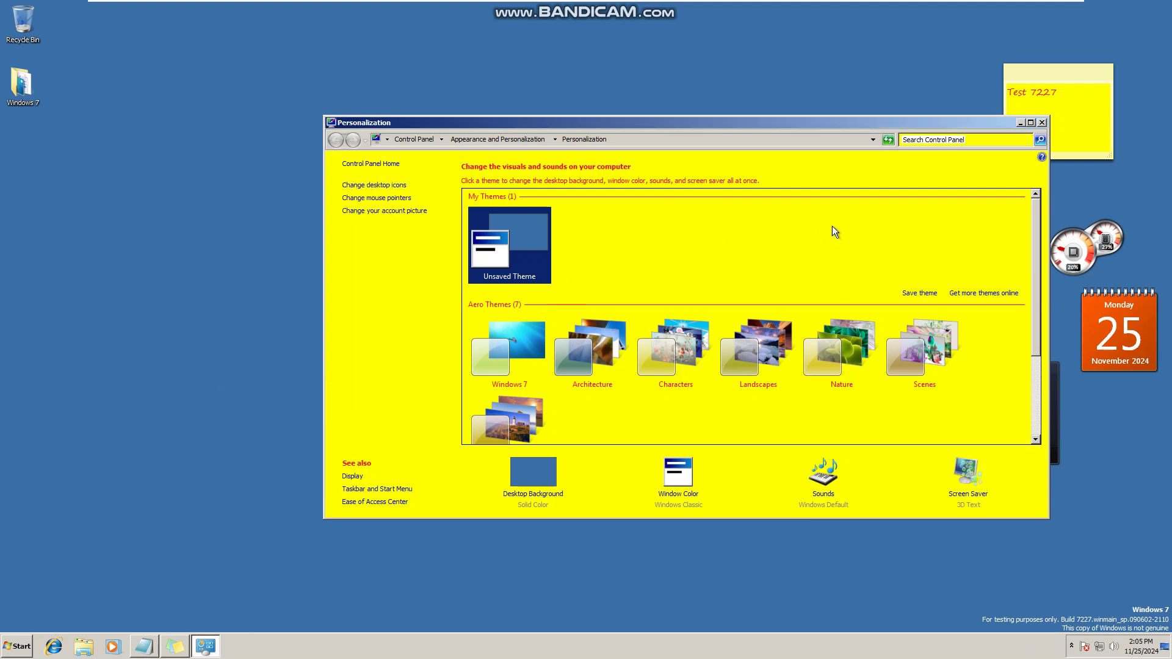
click(1041, 123)
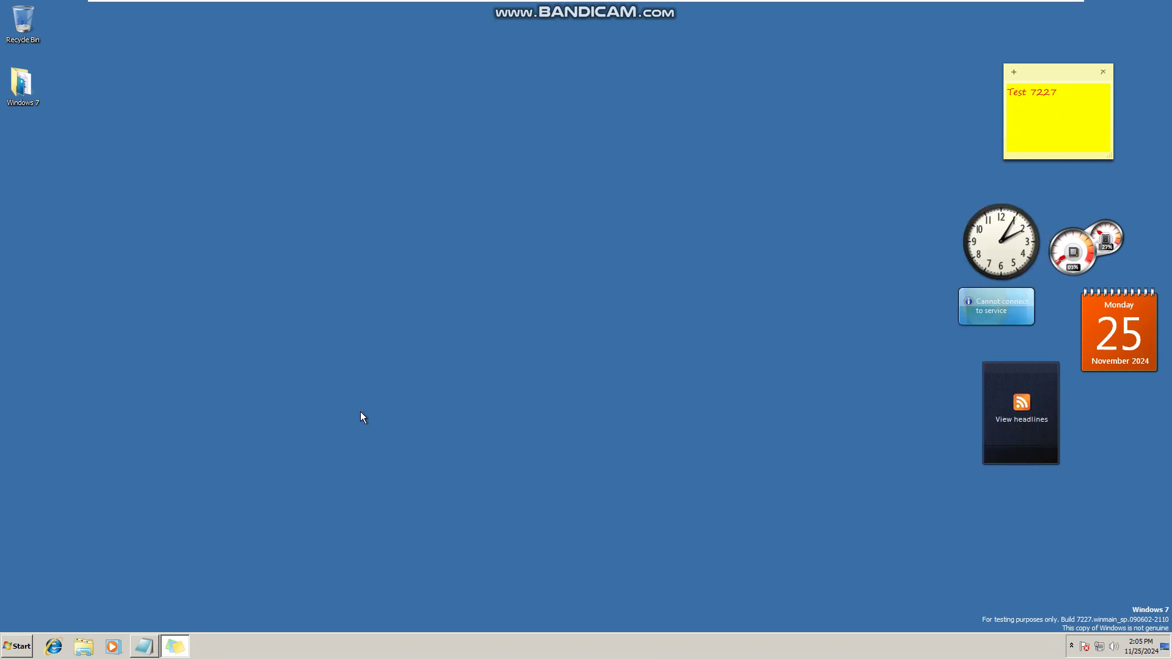
Open Getting Started, shrink its window to a narrow strip, and close it
key(super)
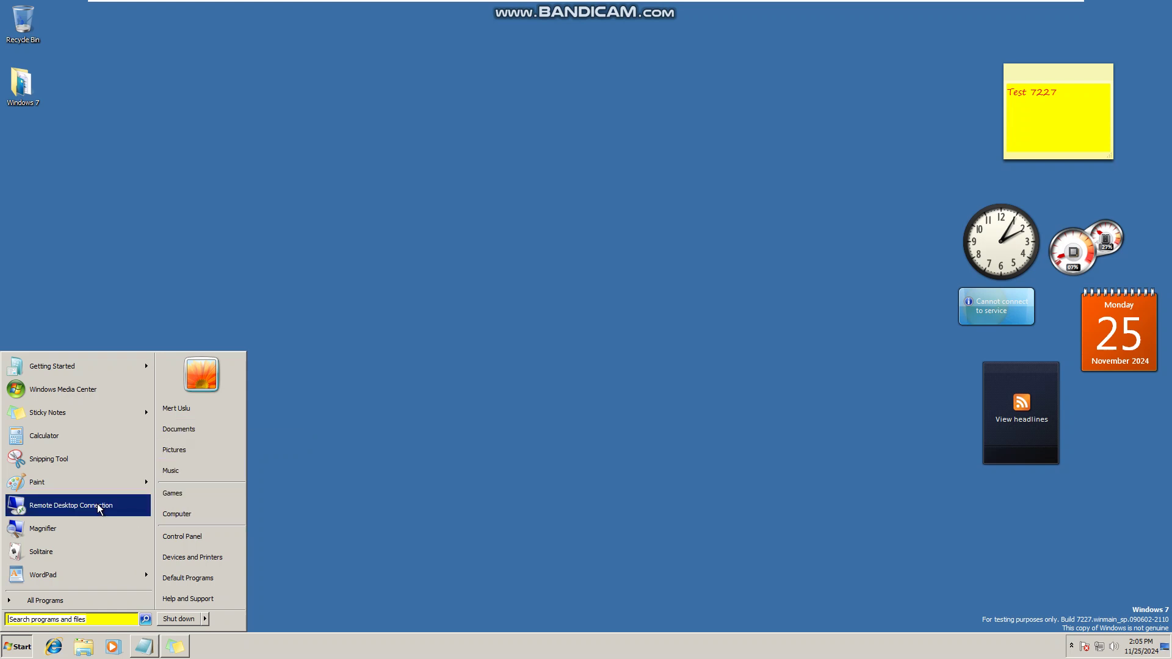
click(122, 371)
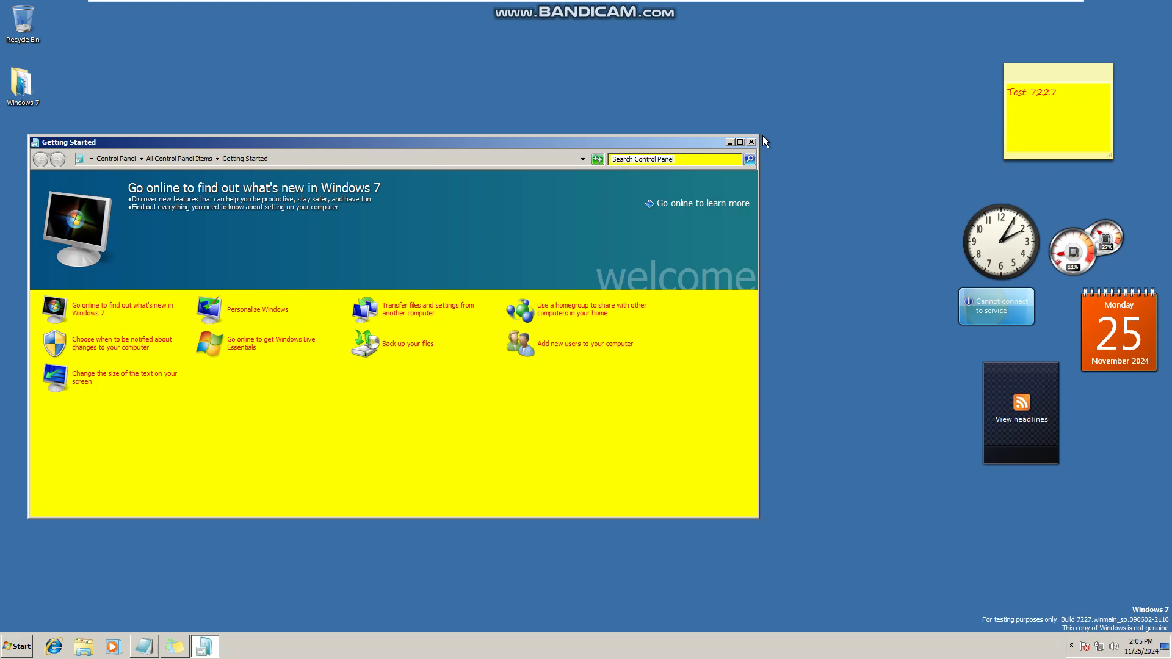
drag(763, 141, 18, 194)
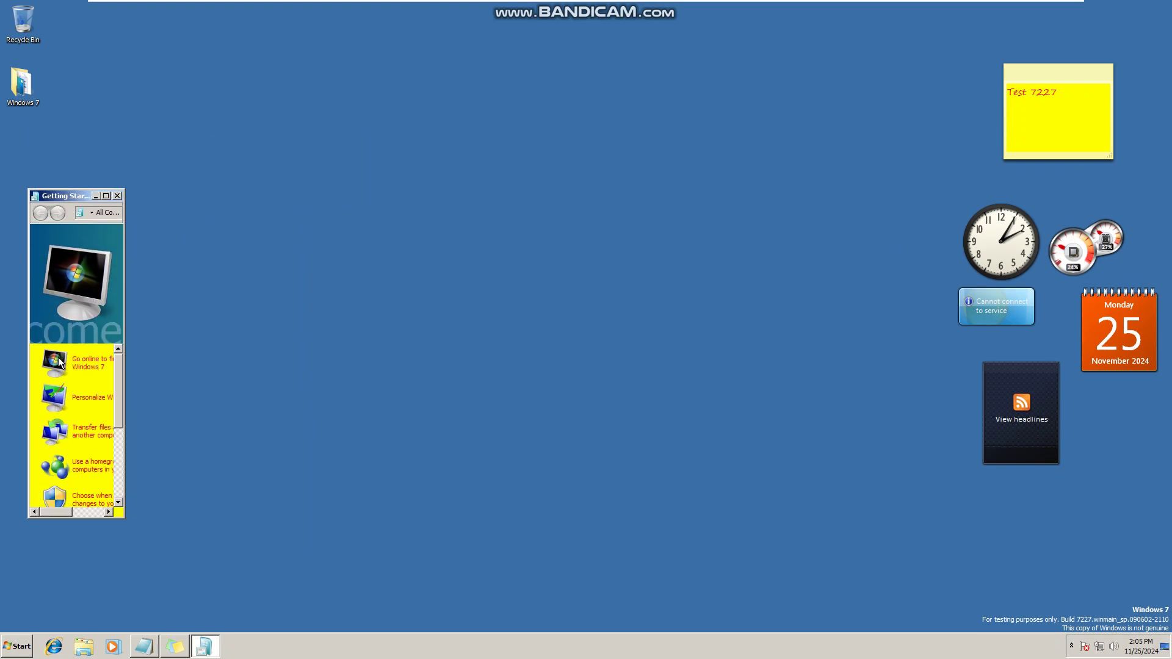
click(76, 397)
click(116, 195)
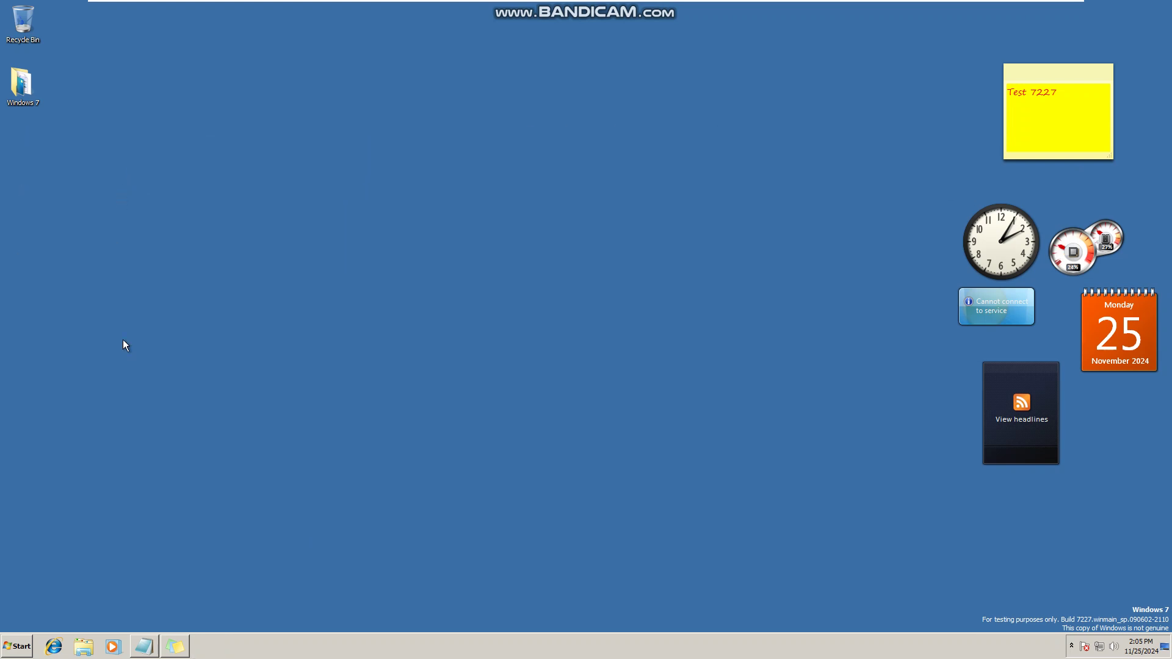
Replace the text of the open untitled Notepad document with "Thanks for watching! See you in the next video."
click(145, 644)
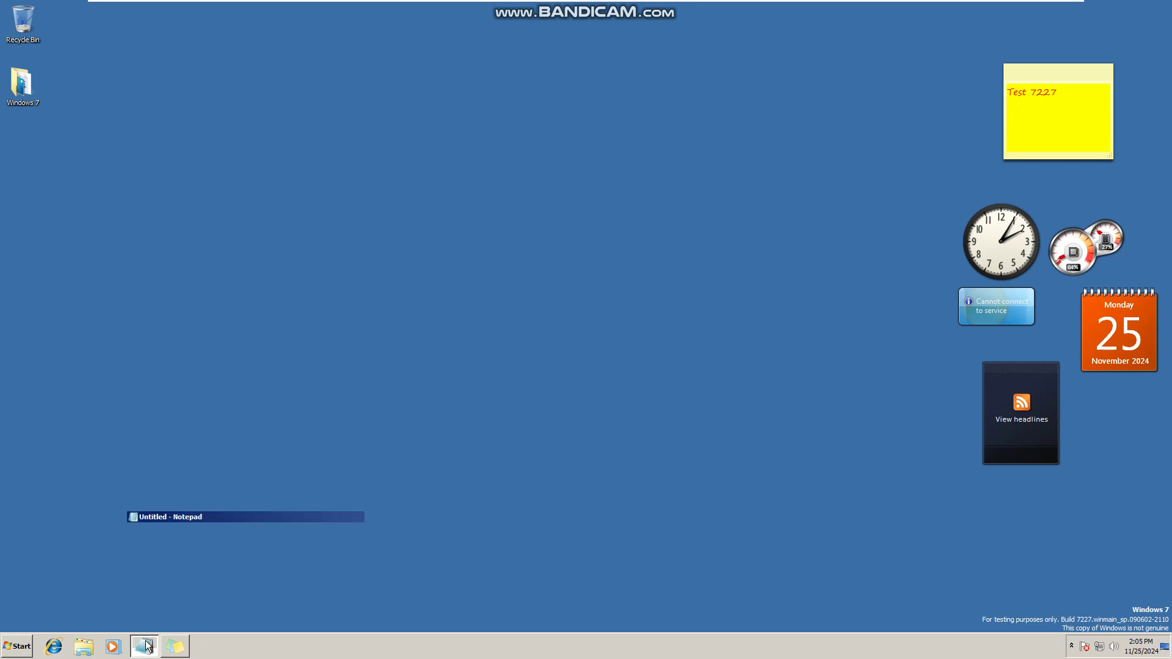
key(ctrl+a)
key(Delete)
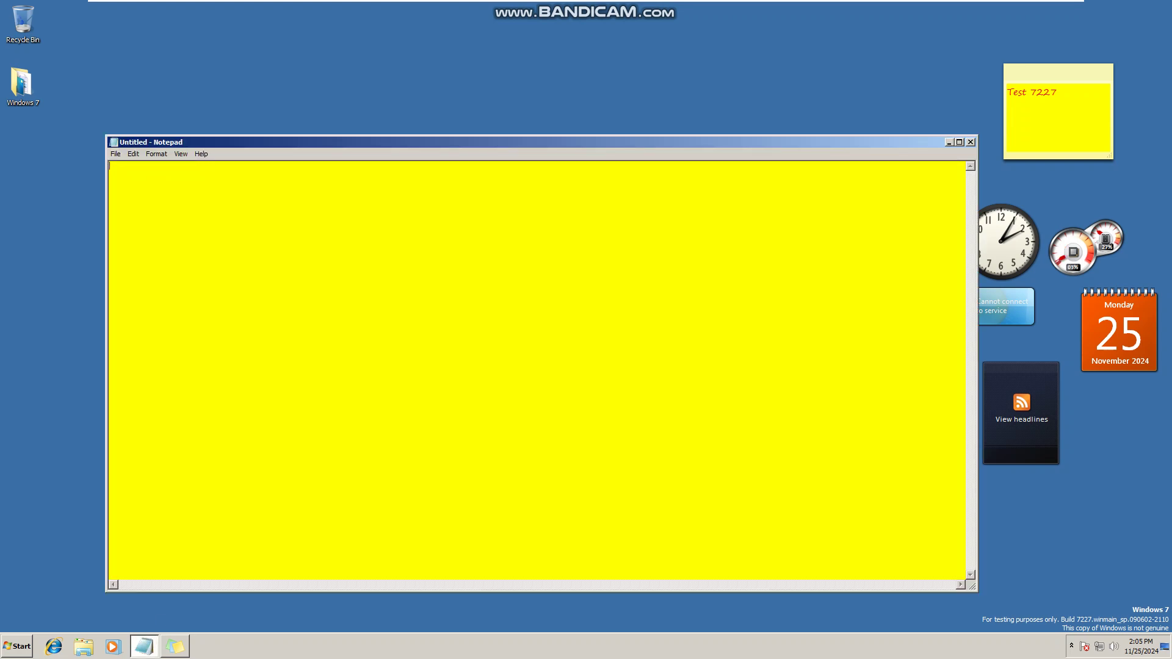
text(Thanks for watching! See you intthe nex)
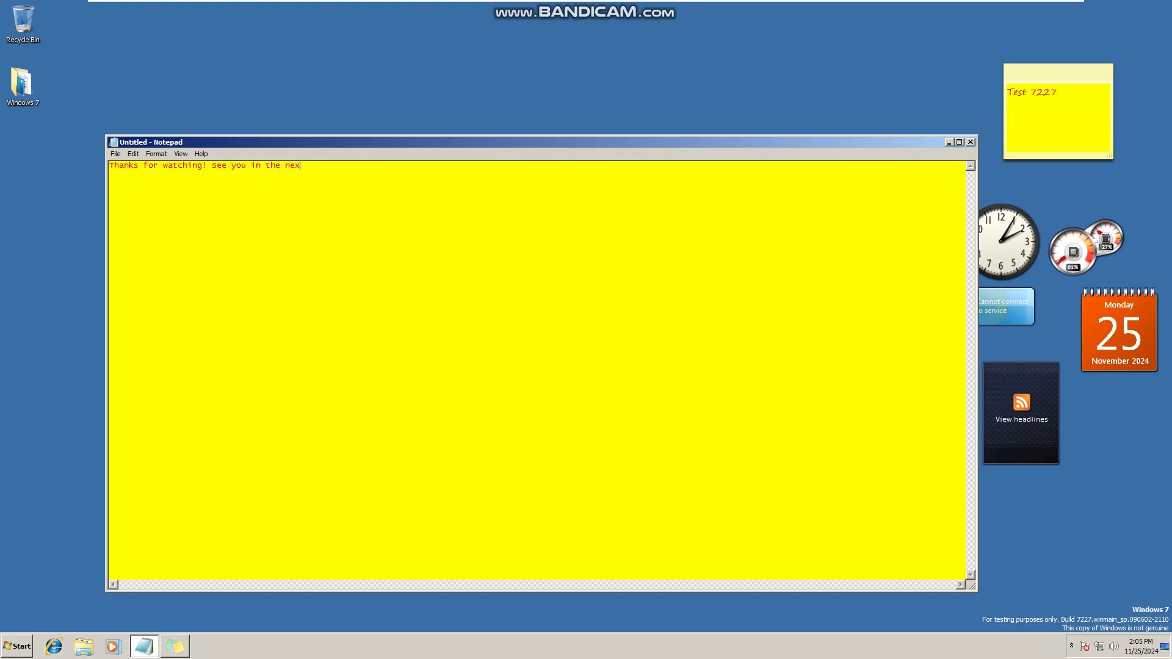
text(t video.)
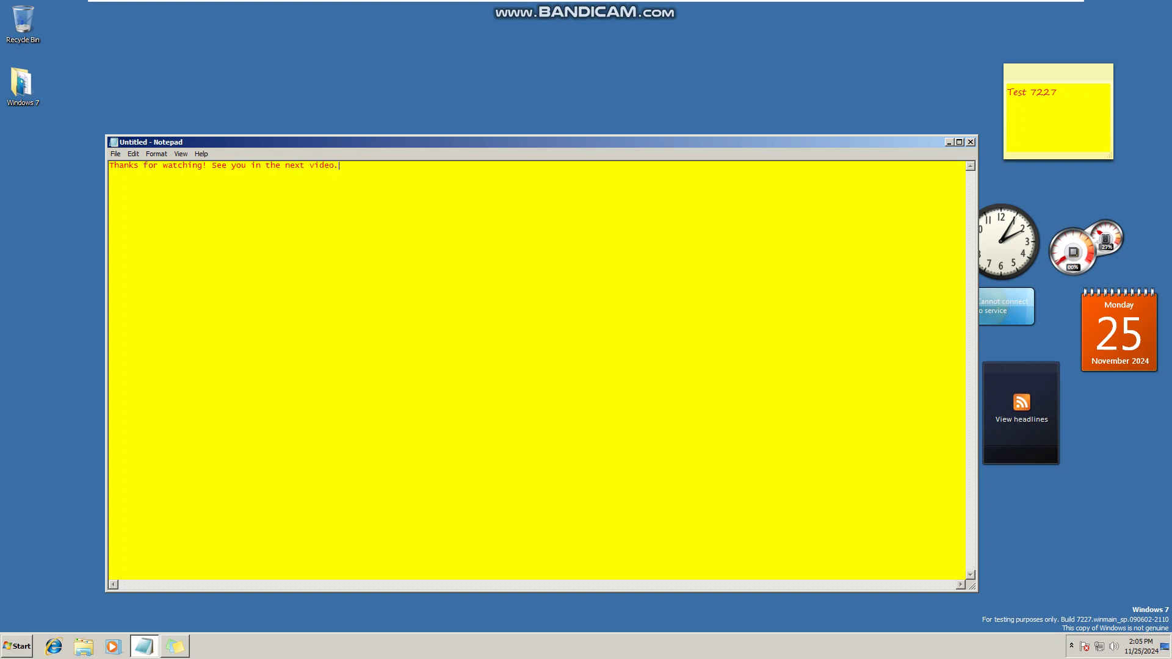